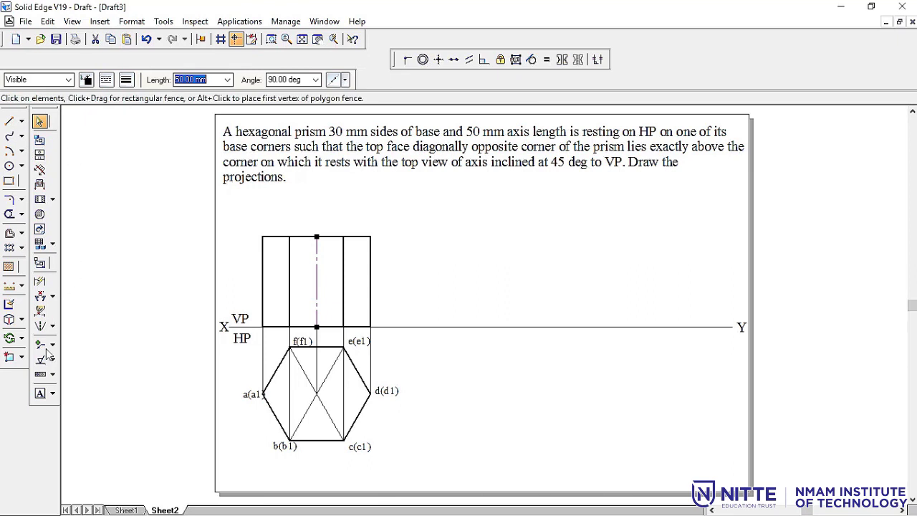
Zoom in around the front view to start labelling its corners
{"action": "left_click", "coordinate": [39, 392]}
{"action": "left_click", "coordinate": [271, 39]}
{"action": "left_click", "coordinate": [206, 195]}
{"action": "left_click", "coordinate": [475, 482]}
{"action": "key", "text": "Escape"}
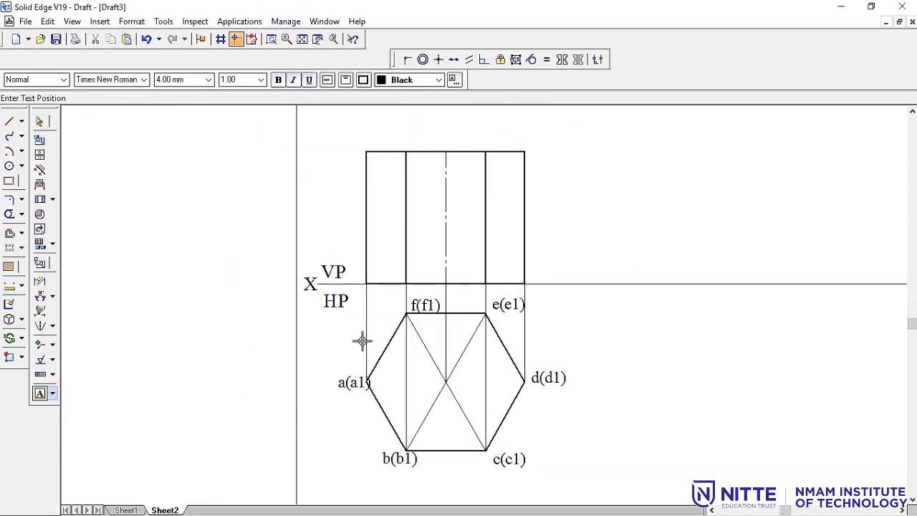
Label the front view's corners a1', a', b'(f') and c'(e')
{"action": "left_click", "coordinate": [352, 268]}
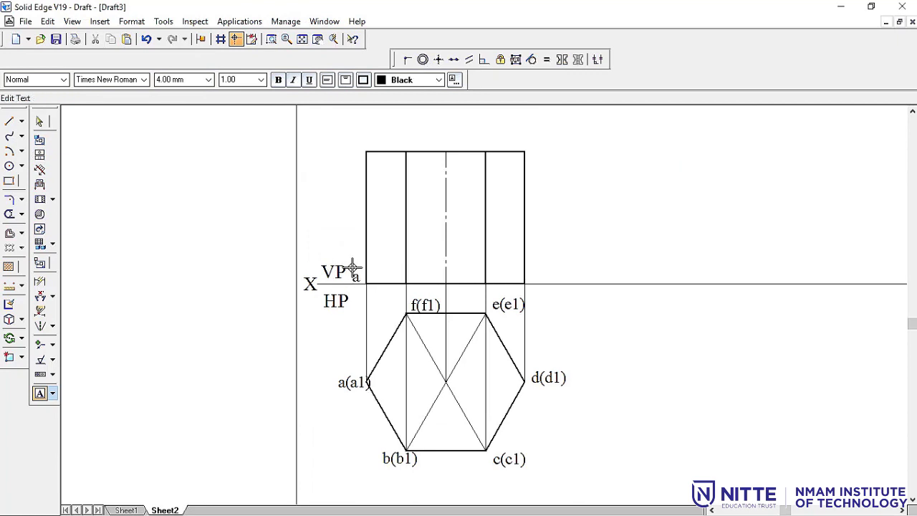
{"action": "type", "text": "a1'"}
{"action": "left_click", "coordinate": [353, 141]}
{"action": "type", "text": "a'"}
{"action": "left_click", "coordinate": [401, 133]}
{"action": "left_click", "coordinate": [403, 134]}
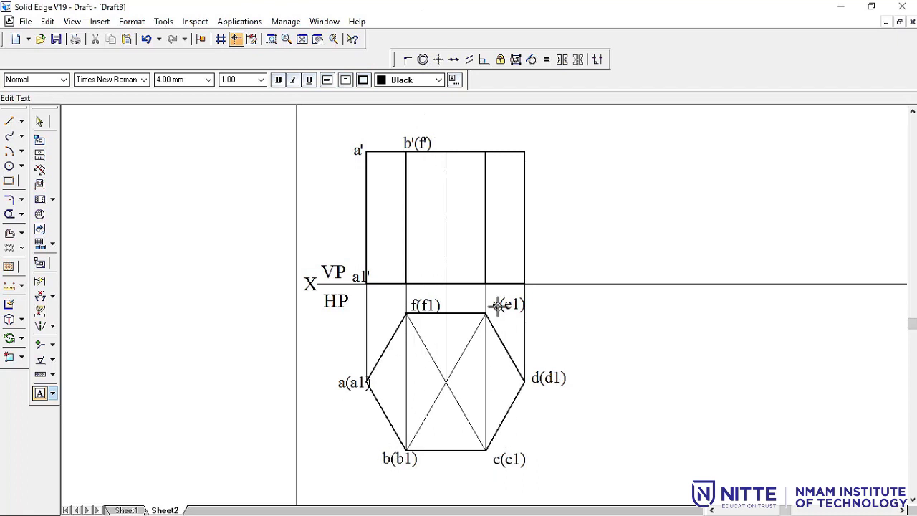
{"action": "left_click", "coordinate": [484, 137]}
{"action": "left_click", "coordinate": [484, 137]}
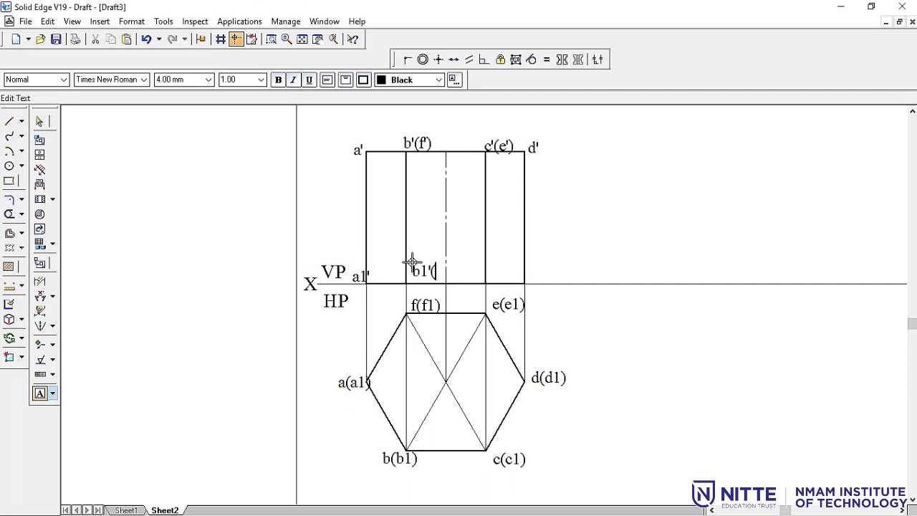
Add the b1'(f1'), o' and c1'(e1') labels along the XY line and axis
{"action": "left_click", "coordinate": [413, 262]}
{"action": "type", "text": "b1'(f1')"}
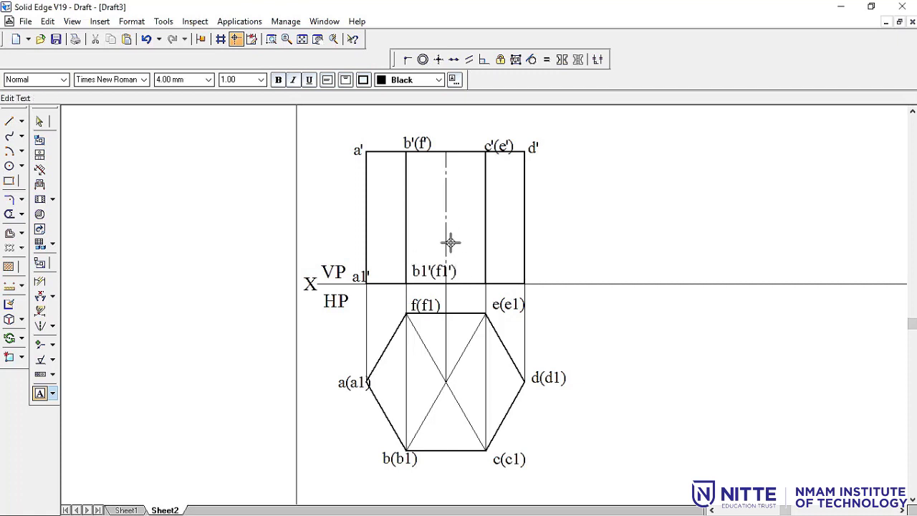
{"action": "key", "text": "BackSpace"}
{"action": "type", "text": "'"}
{"action": "left_click", "coordinate": [487, 264]}
{"action": "left_click", "coordinate": [490, 263]}
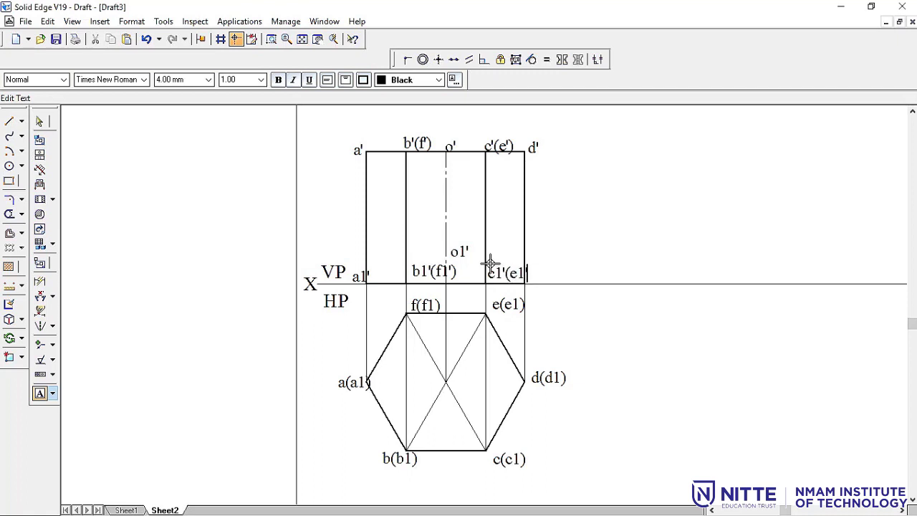
{"action": "type", "text": ")"}
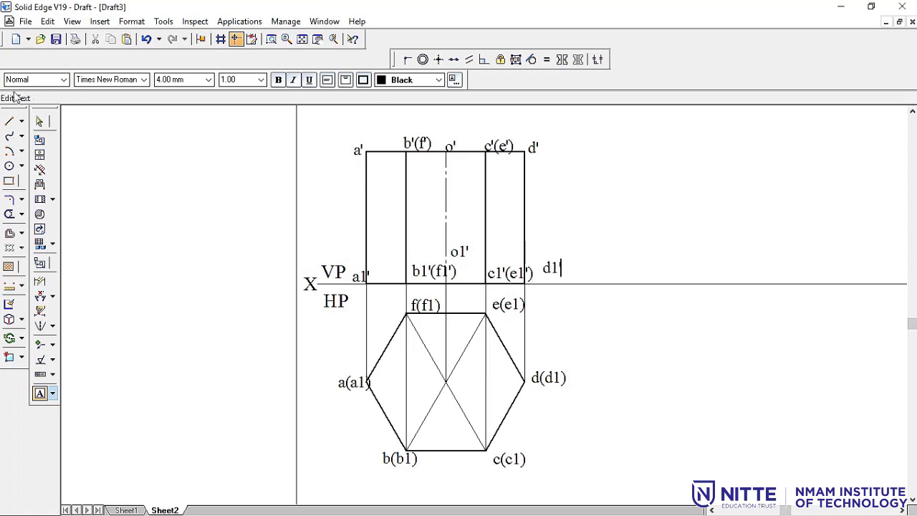
Align the a', b'(f'), o' and d' labels in a row above the top edge
{"action": "left_click", "coordinate": [39, 122]}
{"action": "left_click_drag", "start_coordinate": [364, 143], "coordinate": [392, 131]}
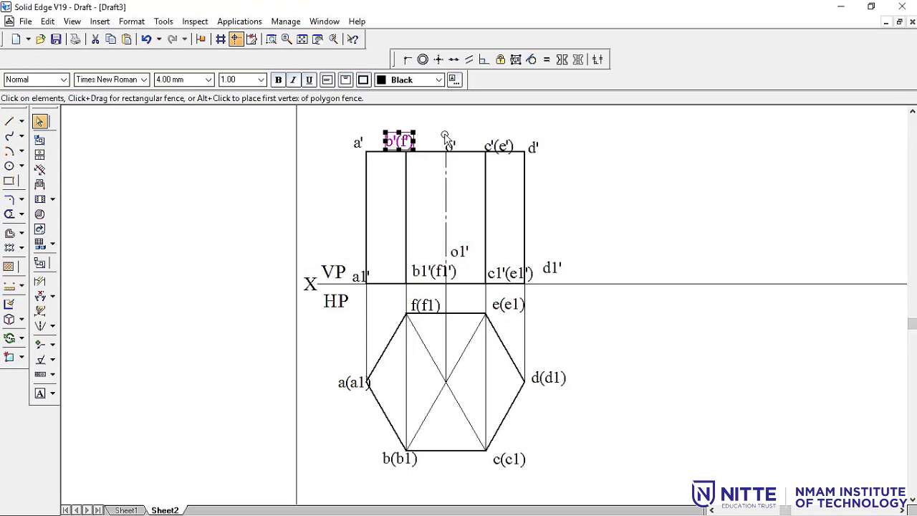
{"action": "left_click_drag", "start_coordinate": [450, 146], "coordinate": [472, 135]}
{"action": "left_click_drag", "start_coordinate": [543, 145], "coordinate": [540, 136]}
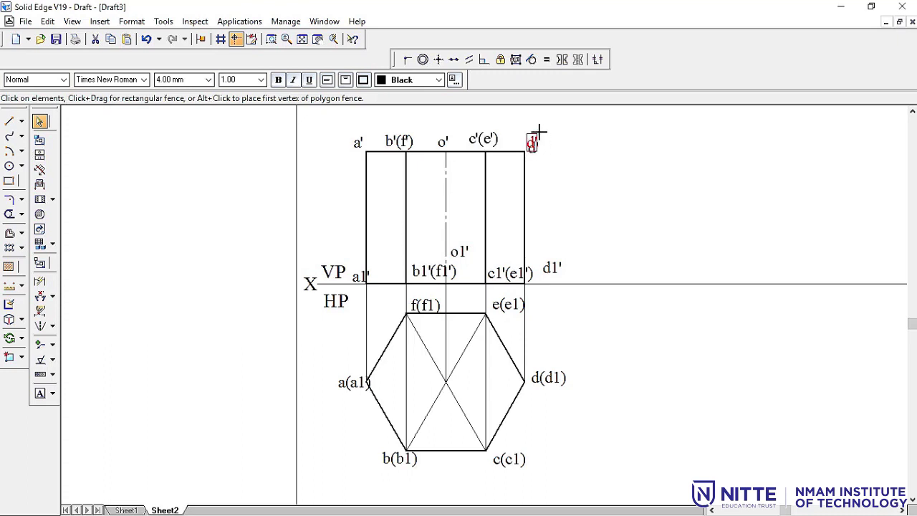
Line up the a1', b1'(f1'), o1' and d1' labels just above the XY line
{"action": "left_click_drag", "start_coordinate": [360, 275], "coordinate": [355, 273]}
{"action": "left_click_drag", "start_coordinate": [429, 268], "coordinate": [401, 266]}
{"action": "left_click", "coordinate": [459, 251]}
{"action": "left_click_drag", "start_coordinate": [459, 251], "coordinate": [490, 268]}
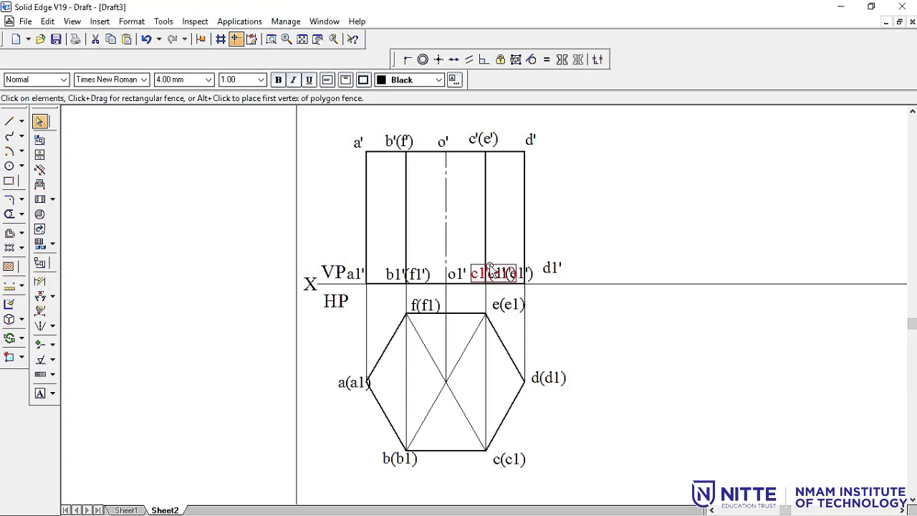
{"action": "left_click_drag", "start_coordinate": [563, 268], "coordinate": [549, 273]}
{"action": "left_click", "coordinate": [590, 243]}
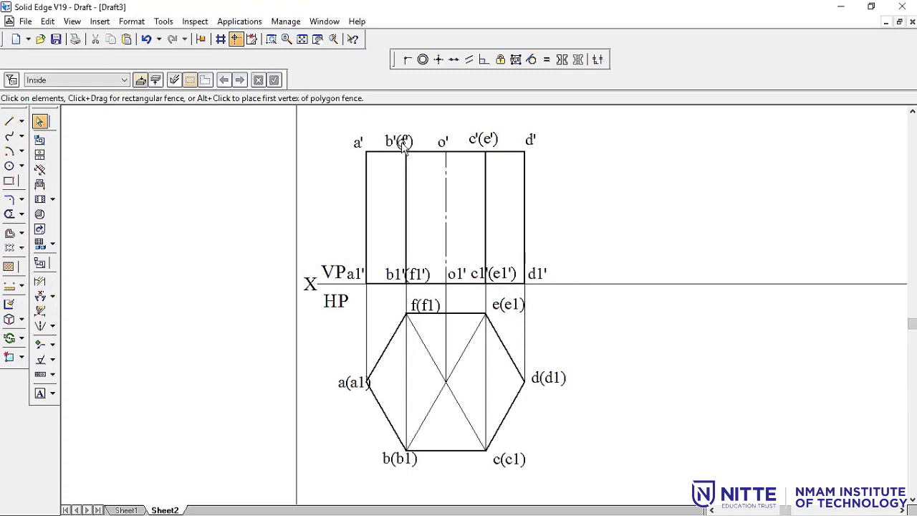
Dimension top-view edge bc as 30 and the front view's height as 50
{"action": "left_click", "coordinate": [317, 40]}
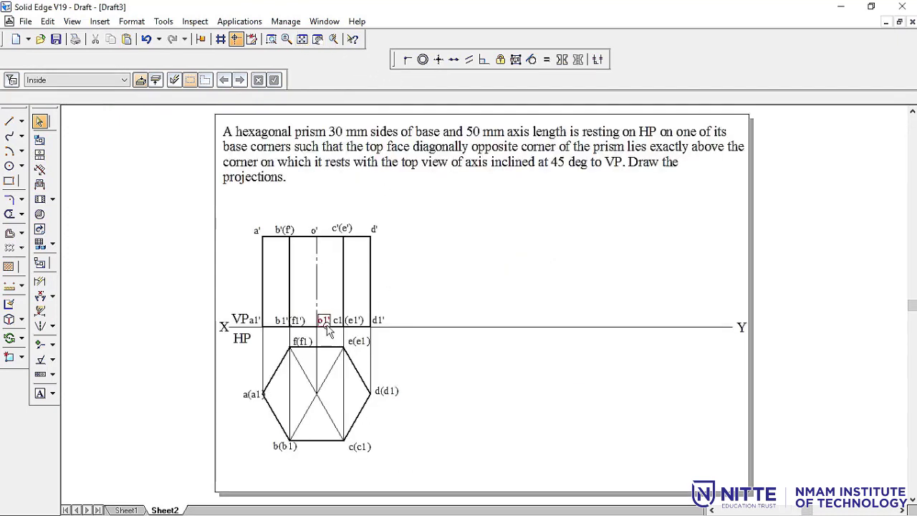
{"action": "left_click", "coordinate": [43, 283]}
{"action": "left_click", "coordinate": [322, 440]}
{"action": "left_click", "coordinate": [321, 460]}
{"action": "left_click", "coordinate": [262, 301]}
{"action": "left_click", "coordinate": [247, 297]}
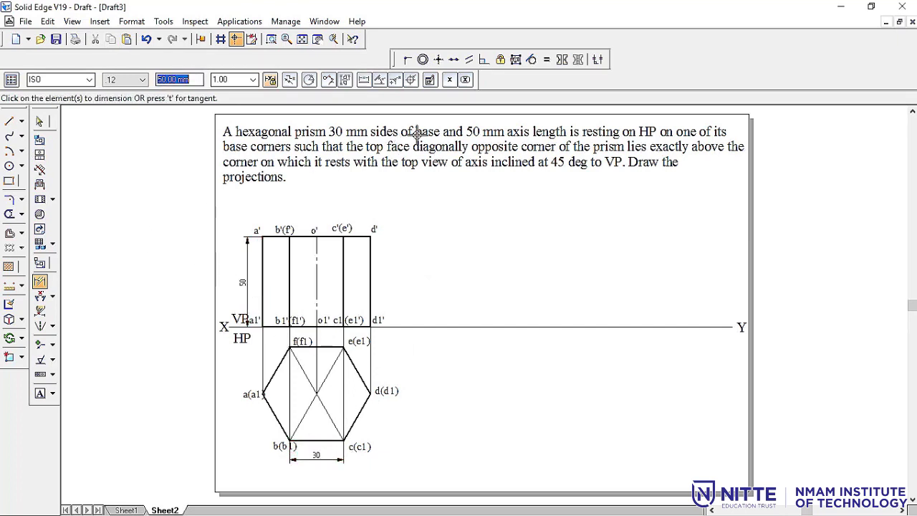
Draw a thin diagonal from d1' to a', then fence-select the whole front view
{"action": "left_click", "coordinate": [9, 121]}
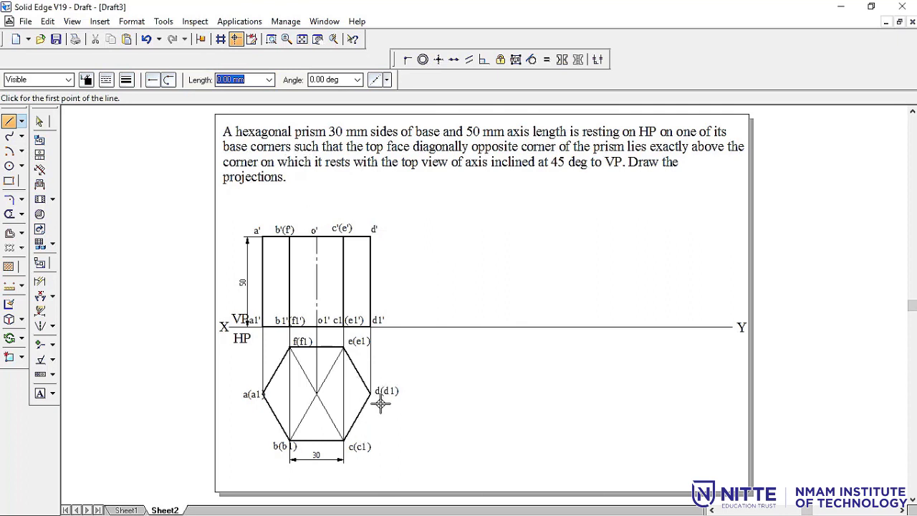
{"action": "left_click", "coordinate": [370, 326]}
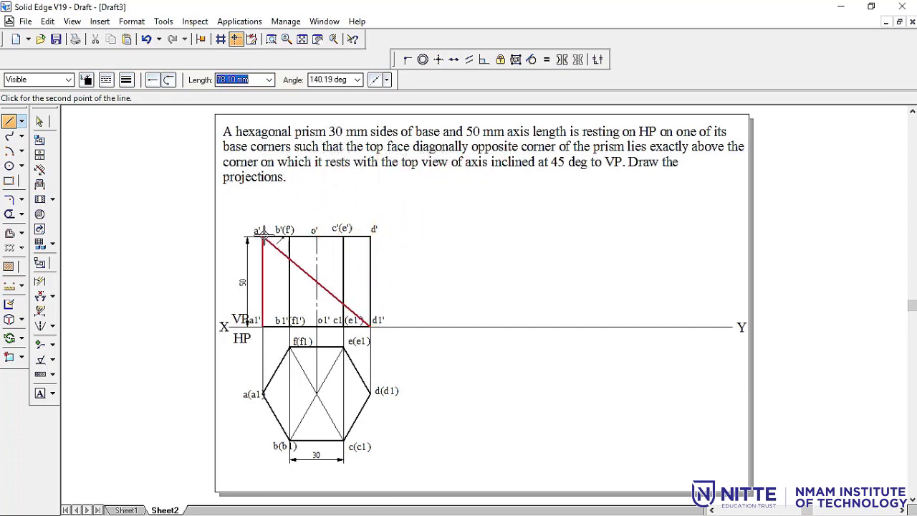
{"action": "left_click", "coordinate": [106, 80]}
{"action": "left_click", "coordinate": [126, 79]}
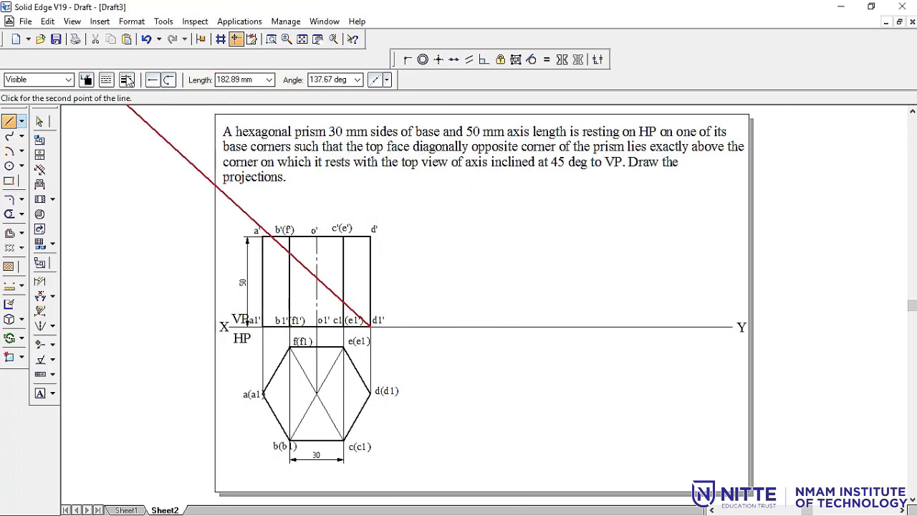
{"action": "left_click", "coordinate": [126, 79]}
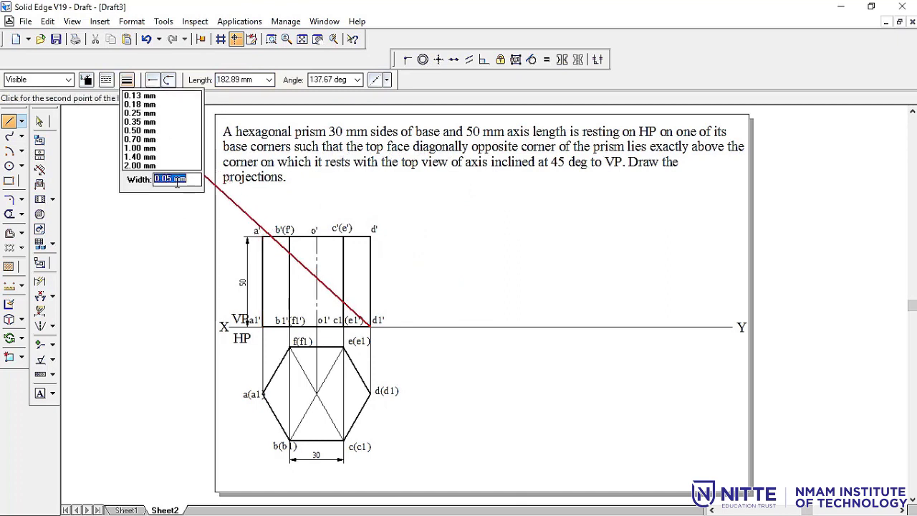
{"action": "key", "text": "Escape"}
{"action": "key", "text": "Escape"}
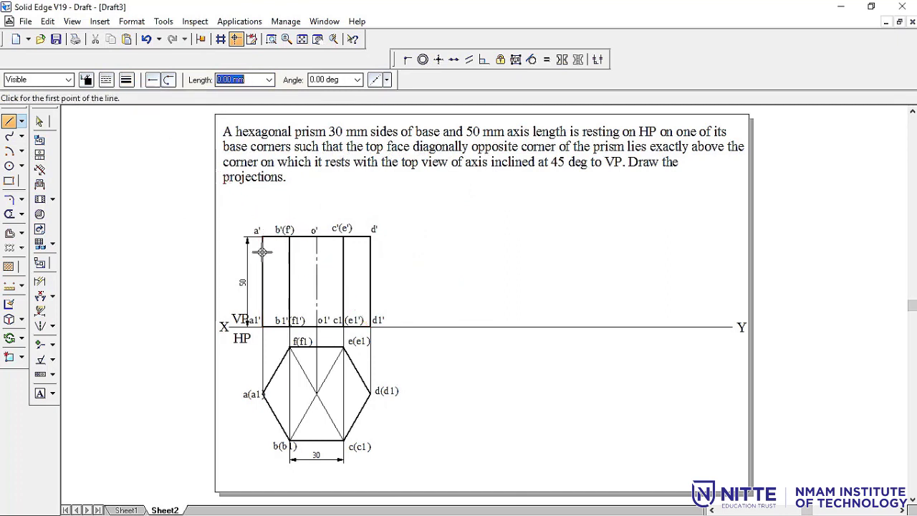
{"action": "left_click", "coordinate": [370, 319]}
{"action": "left_click", "coordinate": [263, 237]}
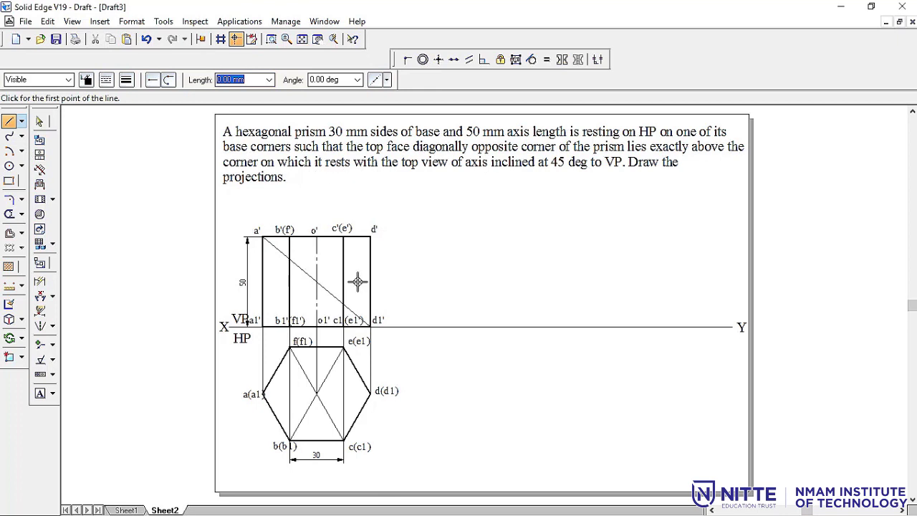
{"action": "left_click", "coordinate": [40, 121]}
{"action": "left_click_drag", "start_coordinate": [396, 210], "coordinate": [249, 344]}
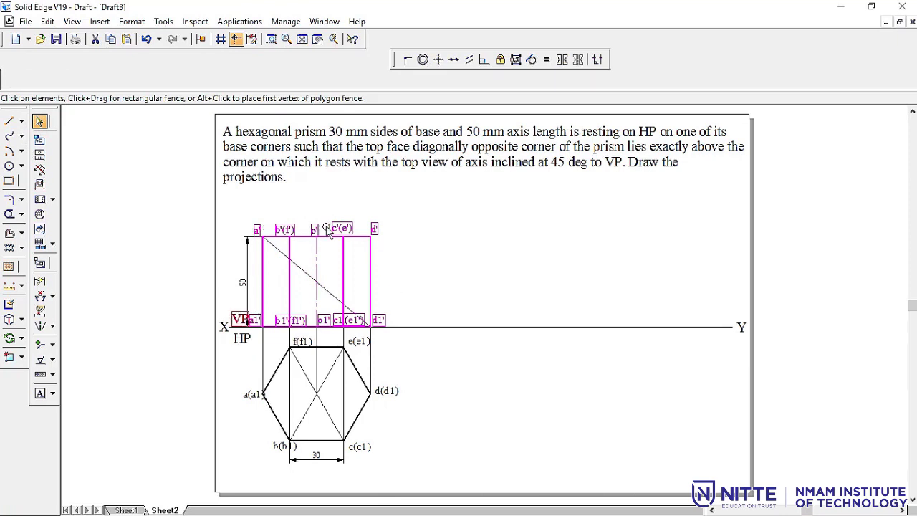
Place a copy of the front view to the right, using d1' as the base point
{"action": "left_click", "coordinate": [22, 341]}
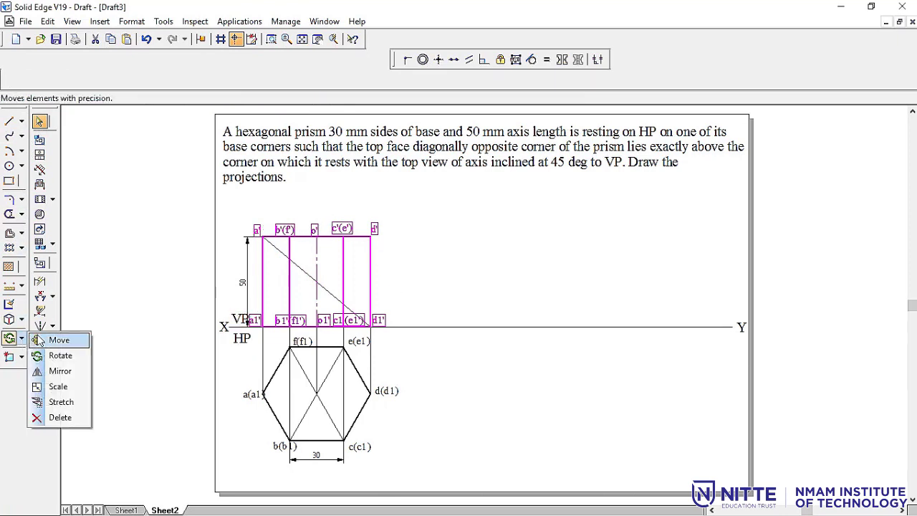
{"action": "left_click", "coordinate": [58, 339]}
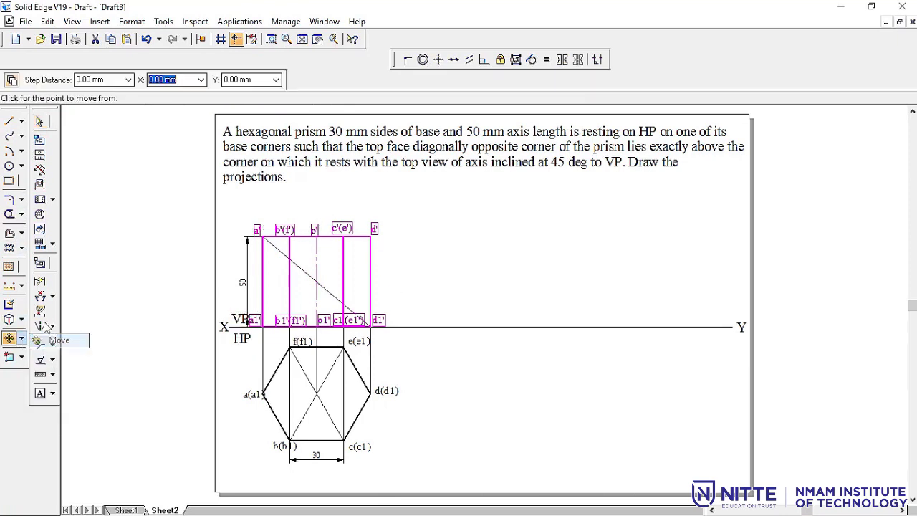
{"action": "left_click", "coordinate": [371, 326]}
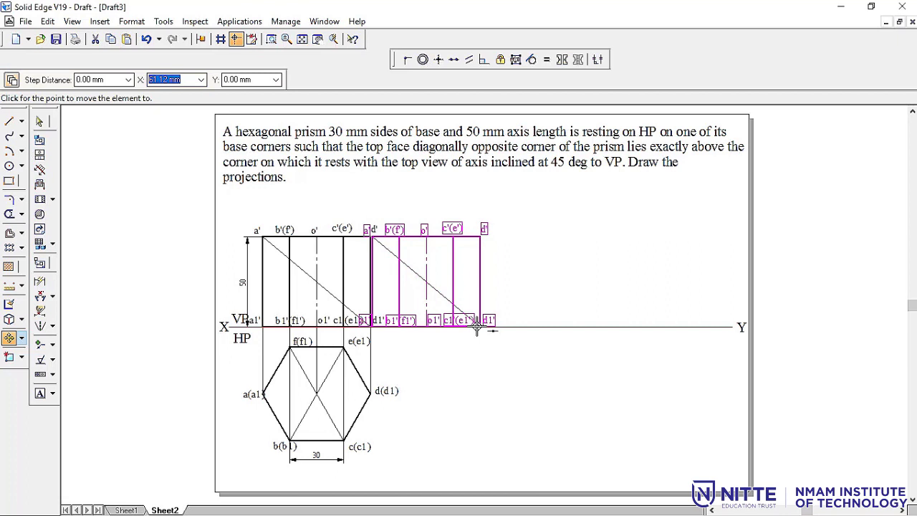
{"action": "left_click", "coordinate": [477, 326]}
{"action": "key", "text": "Escape"}
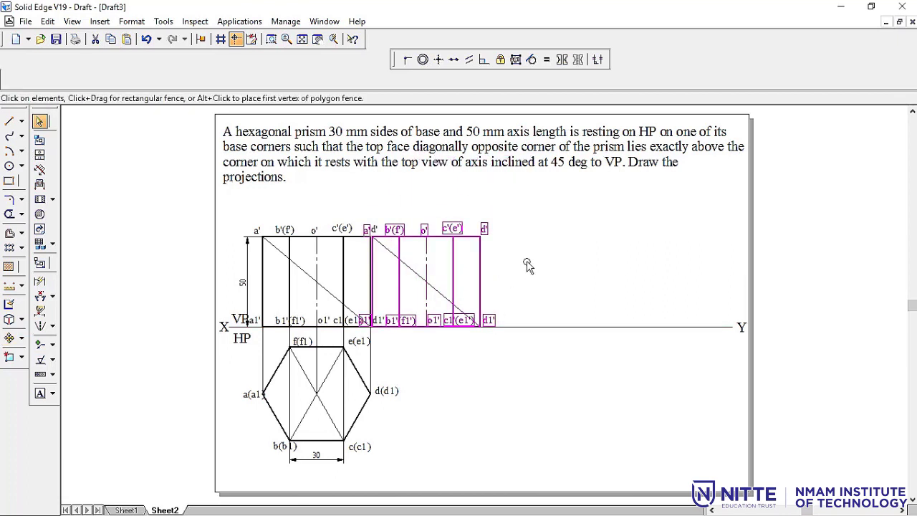
Rotate the copied front view about d1' to tilt it
{"action": "left_click", "coordinate": [21, 338]}
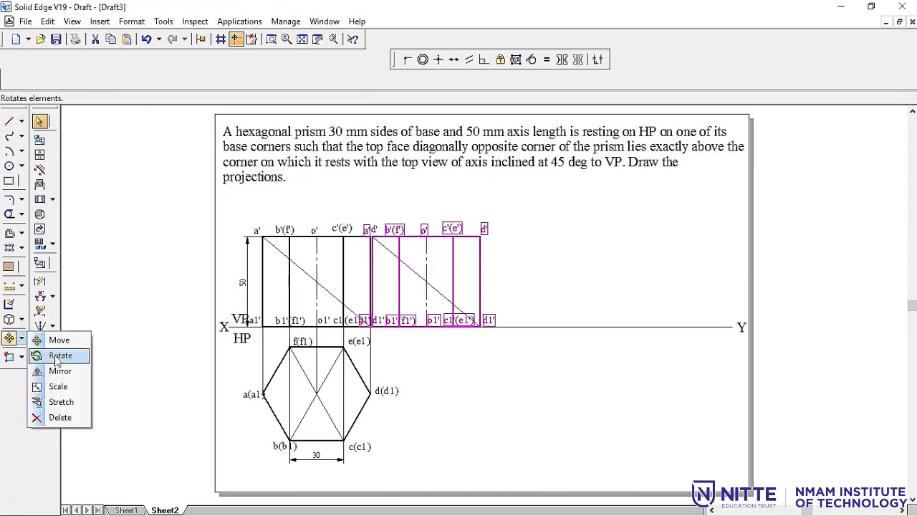
{"action": "left_click", "coordinate": [58, 356]}
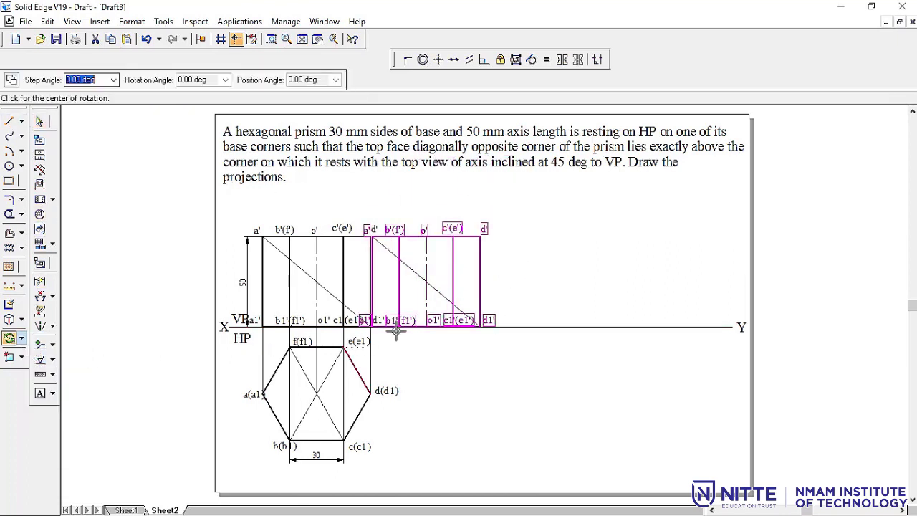
{"action": "left_click", "coordinate": [481, 326]}
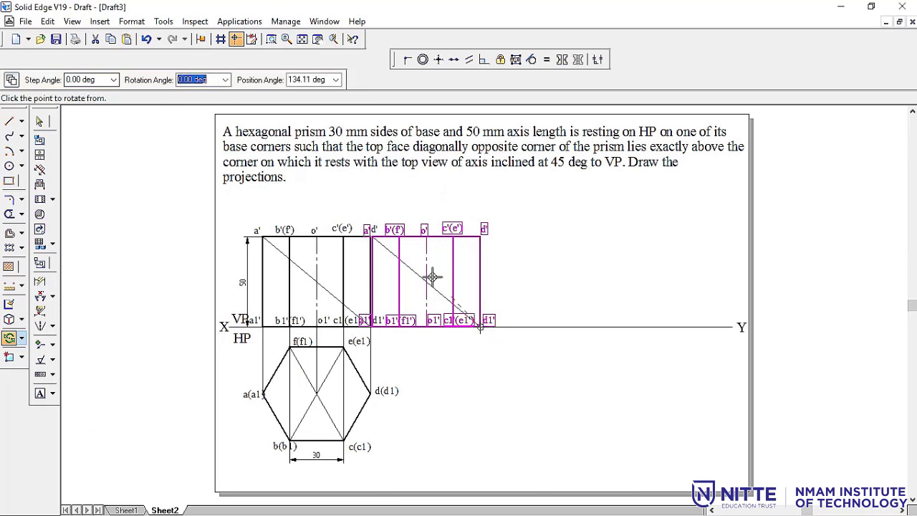
{"action": "left_click", "coordinate": [372, 238]}
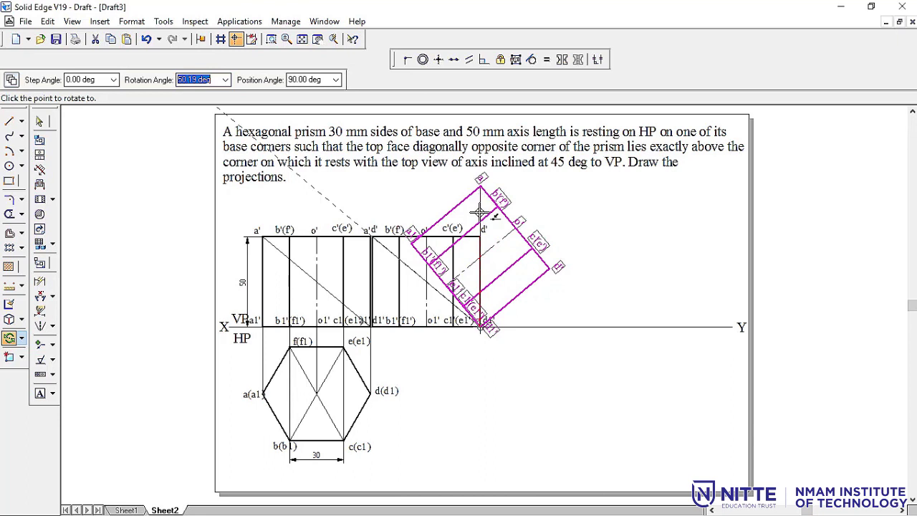
{"action": "left_click", "coordinate": [478, 206]}
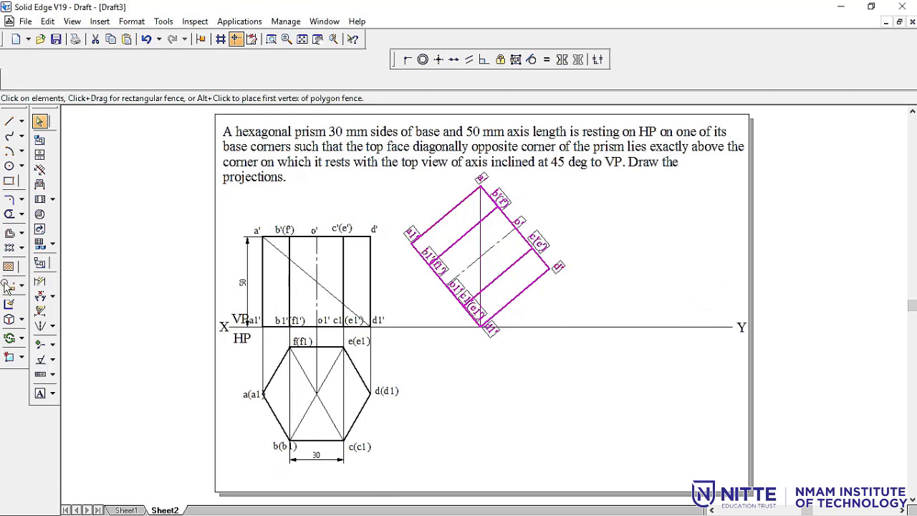
Move the tilted prism so its corner d1' sits on the XY line
{"action": "left_click", "coordinate": [20, 340]}
{"action": "left_click", "coordinate": [44, 339]}
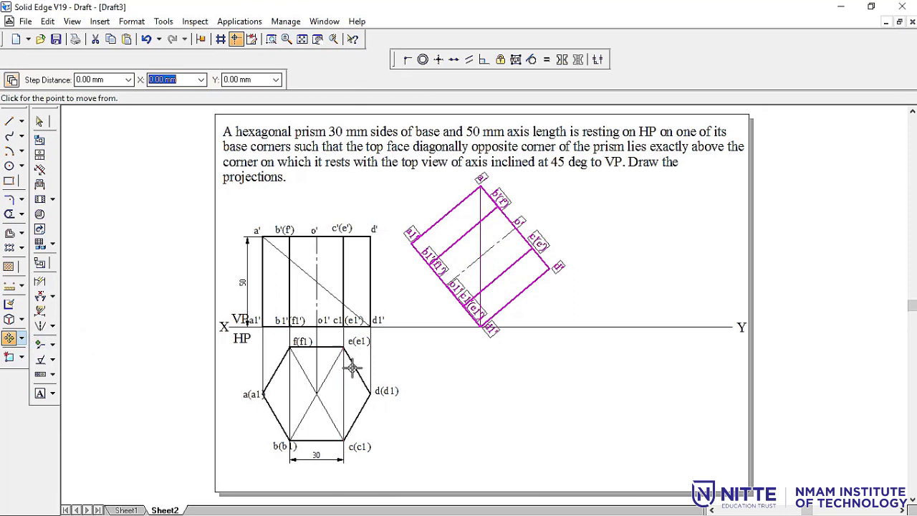
{"action": "left_click", "coordinate": [430, 326]}
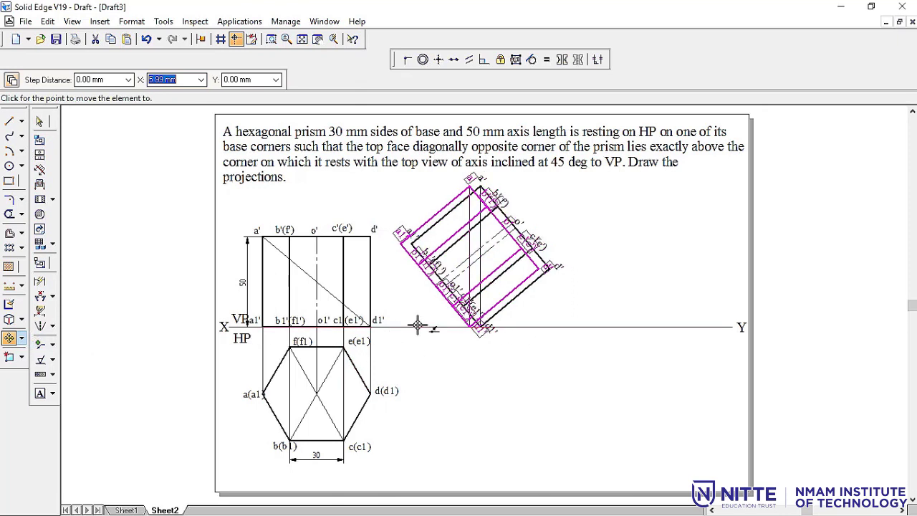
{"action": "left_click", "coordinate": [12, 80]}
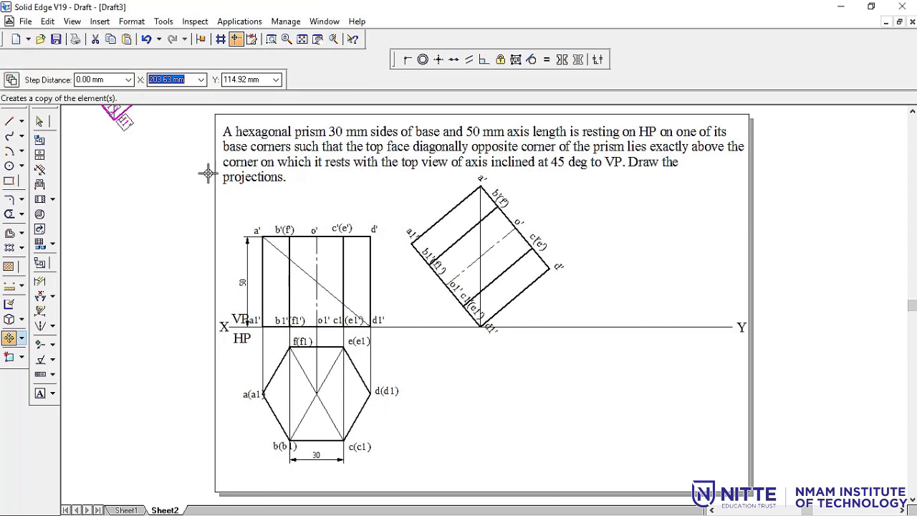
{"action": "left_click", "coordinate": [407, 326]}
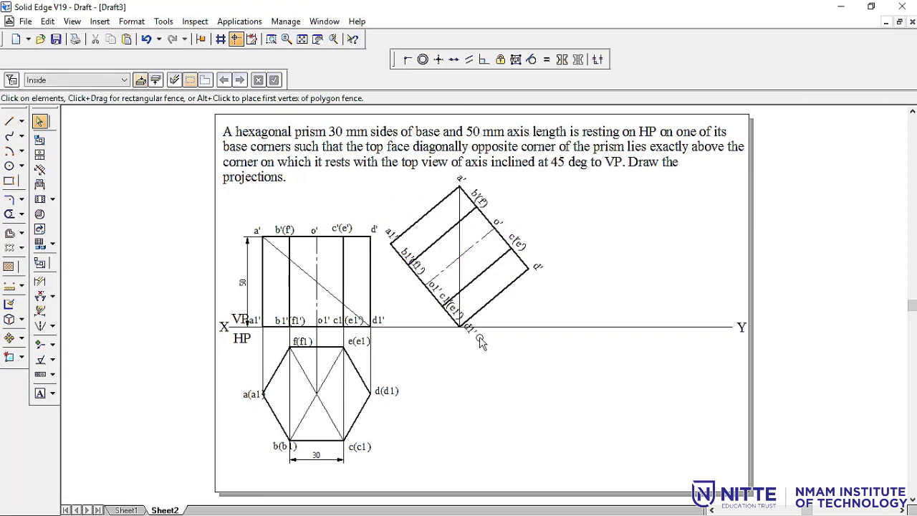
Shift the d1' label to the right of the tilted prism's corner
{"action": "left_click", "coordinate": [471, 330]}
{"action": "left_click", "coordinate": [434, 348]}
{"action": "left_click", "coordinate": [385, 324]}
{"action": "left_click_drag", "start_coordinate": [471, 325], "coordinate": [479, 324]}
{"action": "left_click", "coordinate": [499, 317]}
Zoom in on the area containing the projections
{"action": "left_click", "coordinate": [270, 41]}
{"action": "left_click", "coordinate": [560, 171]}
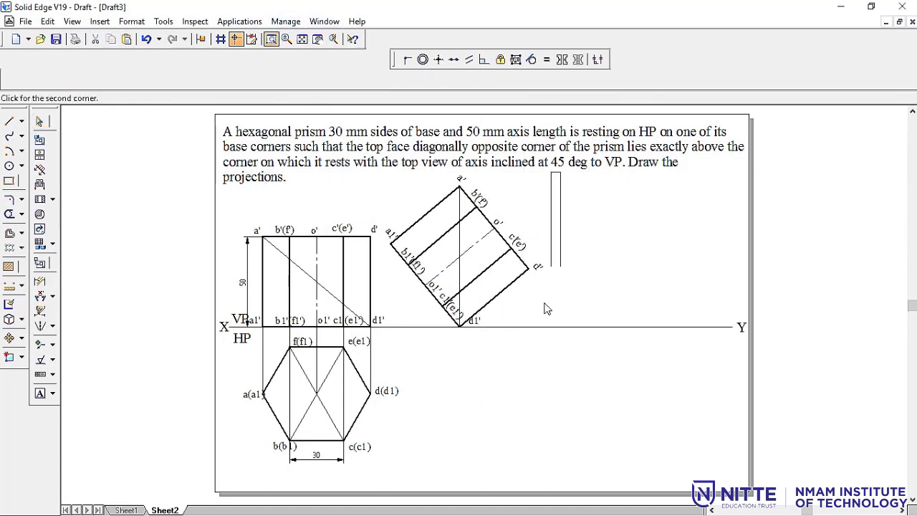
{"action": "left_click", "coordinate": [246, 475]}
{"action": "key", "text": "Escape"}
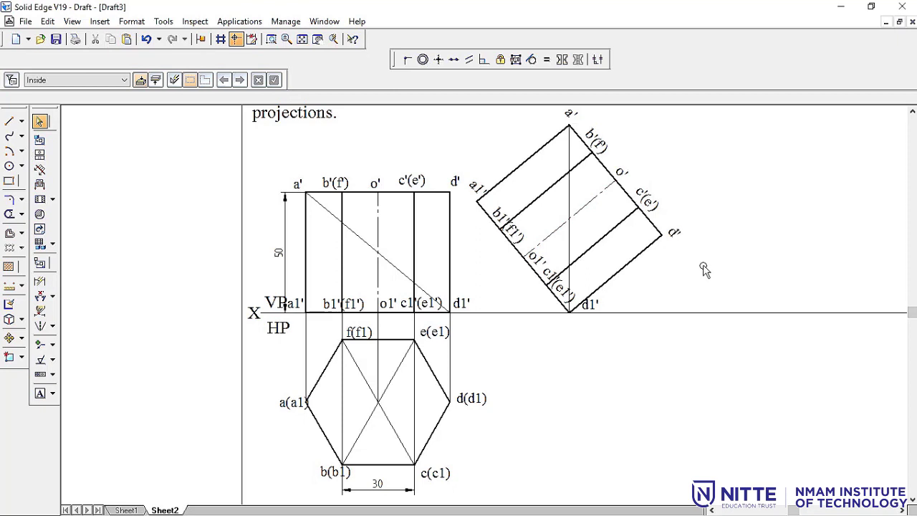
{"action": "left_click", "coordinate": [9, 121]}
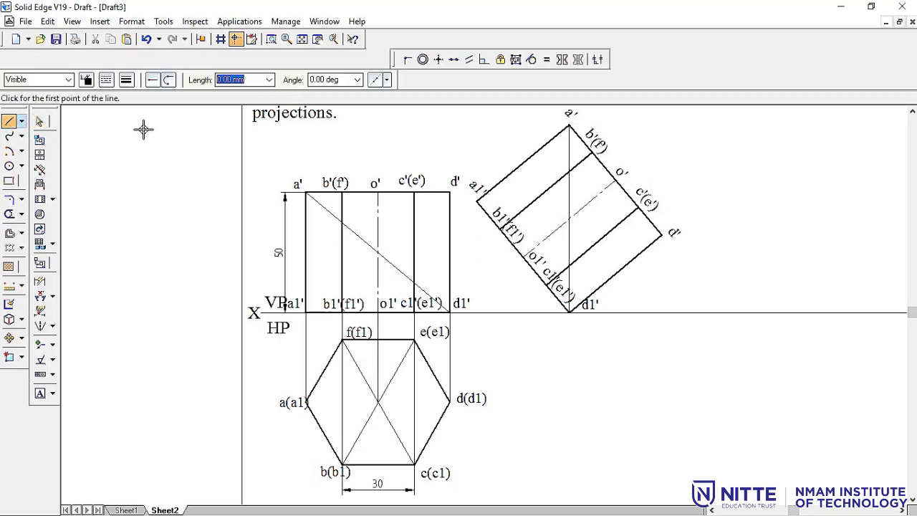
Draw thin horizontal projectors to the right from e(e1), d(d1) and c(c1)
{"action": "left_click", "coordinate": [106, 80]}
{"action": "left_click", "coordinate": [126, 81]}
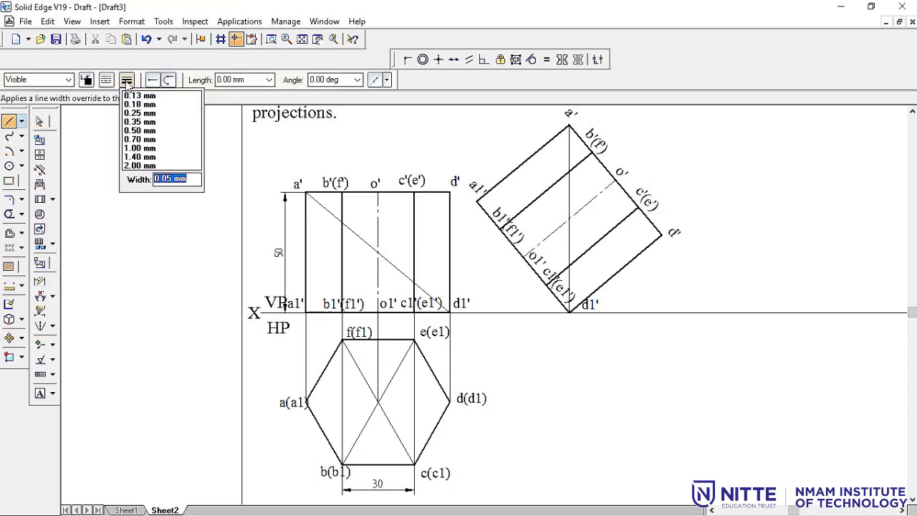
{"action": "left_click", "coordinate": [130, 94]}
{"action": "left_click", "coordinate": [413, 340]}
{"action": "left_click", "coordinate": [704, 339]}
{"action": "left_click", "coordinate": [450, 402]}
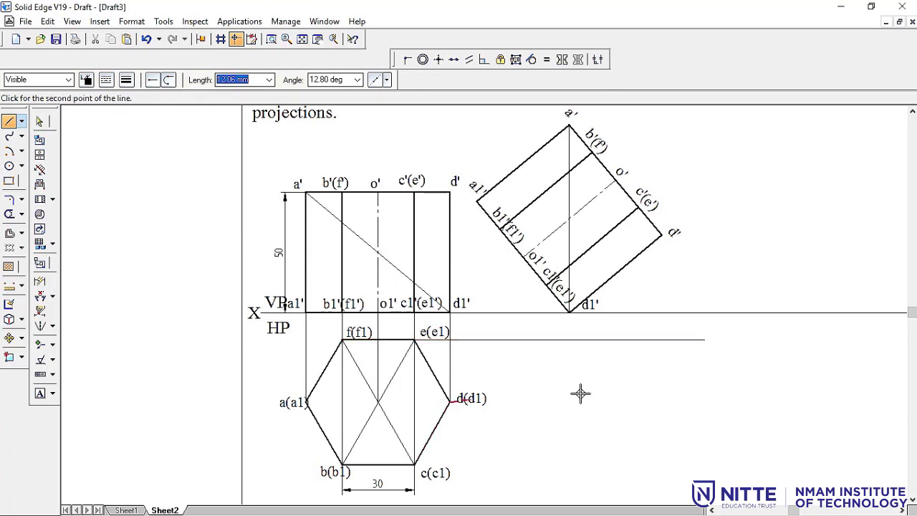
{"action": "left_click", "coordinate": [736, 402]}
{"action": "left_click", "coordinate": [415, 464]}
{"action": "left_click", "coordinate": [746, 466]}
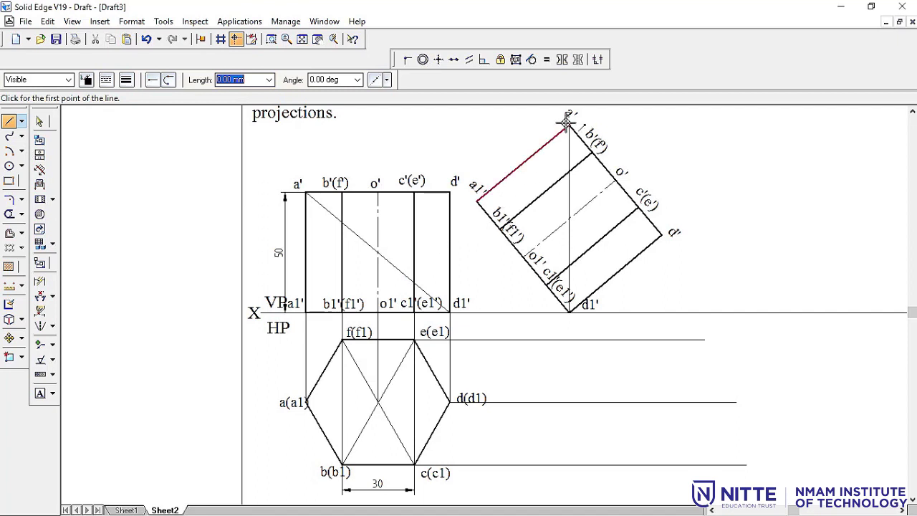
Drop vertical projectors from d1', b'(f'), c'(e') and d' to the horizontal projectors
{"action": "left_click", "coordinate": [569, 311]}
{"action": "left_click", "coordinate": [569, 402]}
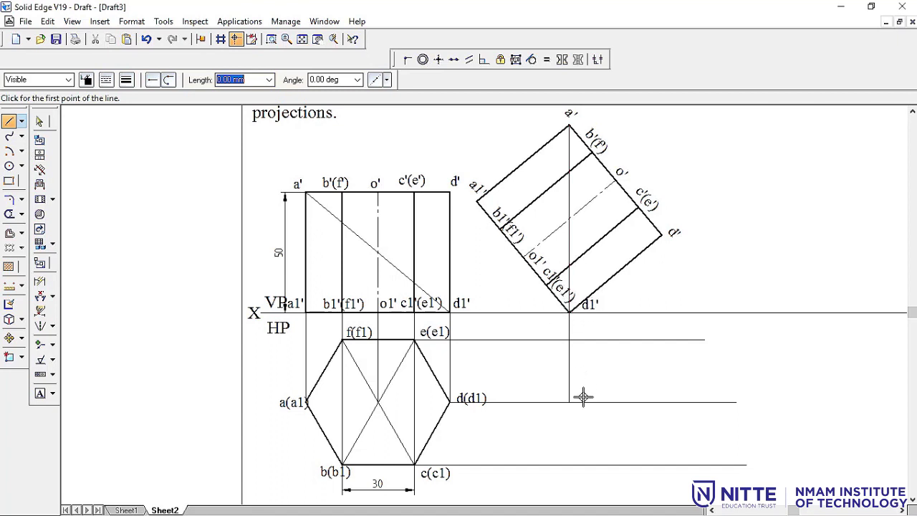
{"action": "left_click", "coordinate": [592, 153]}
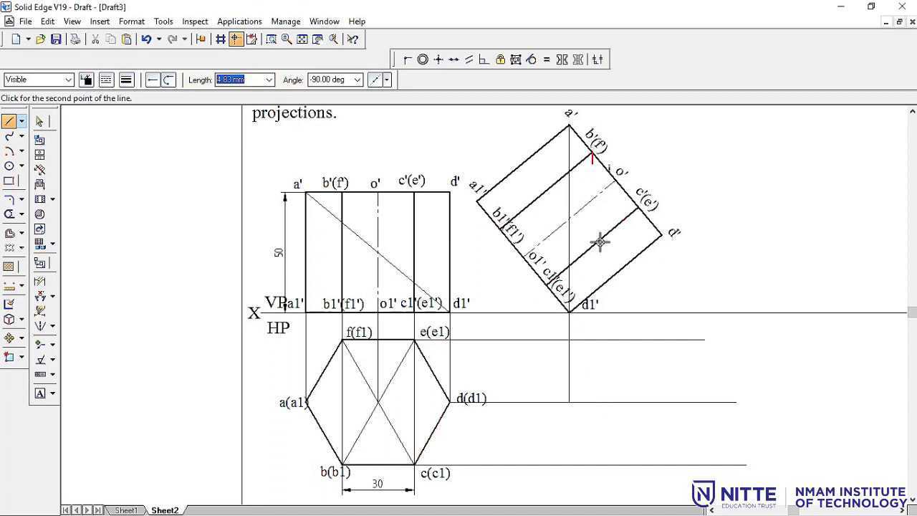
{"action": "left_click", "coordinate": [592, 339]}
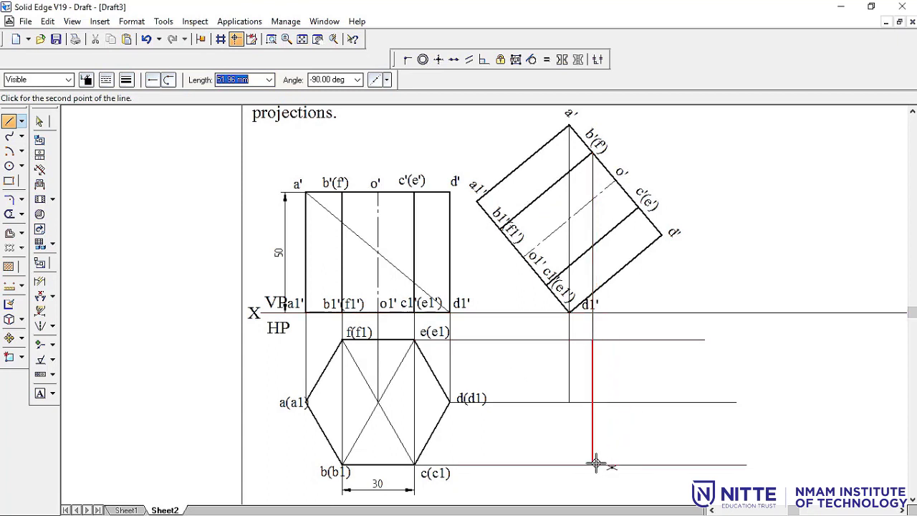
{"action": "left_click", "coordinate": [593, 464]}
{"action": "right_click", "coordinate": [594, 464]}
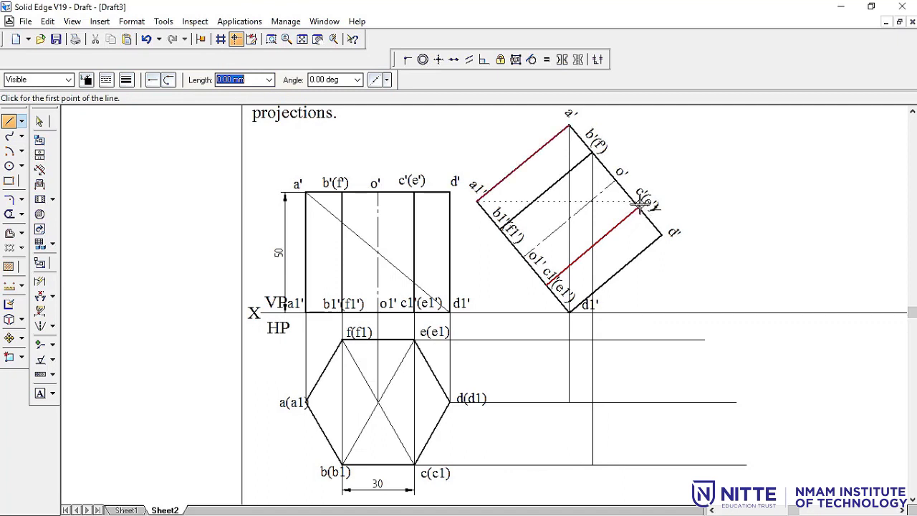
{"action": "left_click", "coordinate": [638, 208]}
{"action": "left_click", "coordinate": [638, 339]}
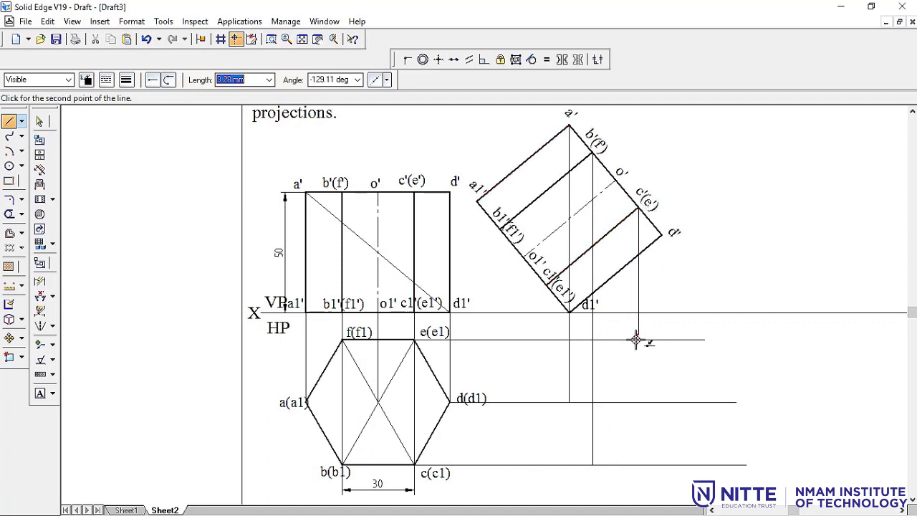
{"action": "left_click", "coordinate": [638, 464]}
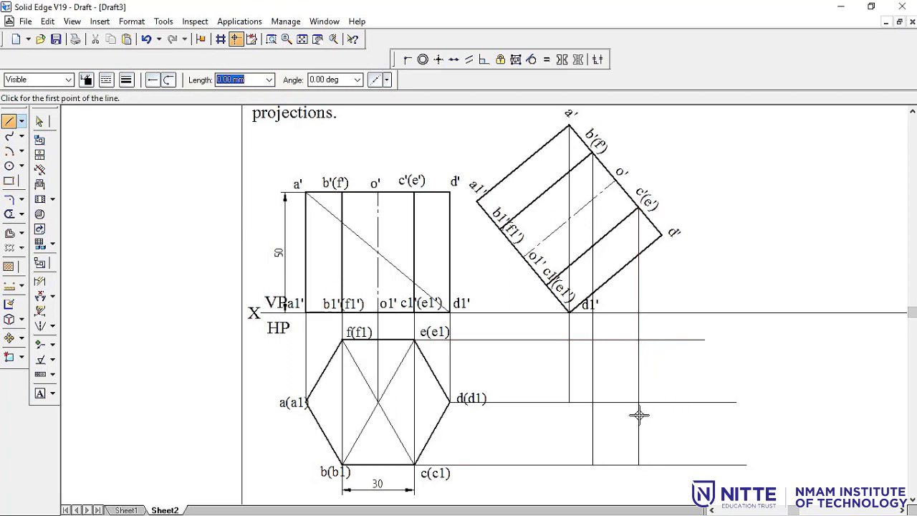
{"action": "left_click", "coordinate": [661, 235]}
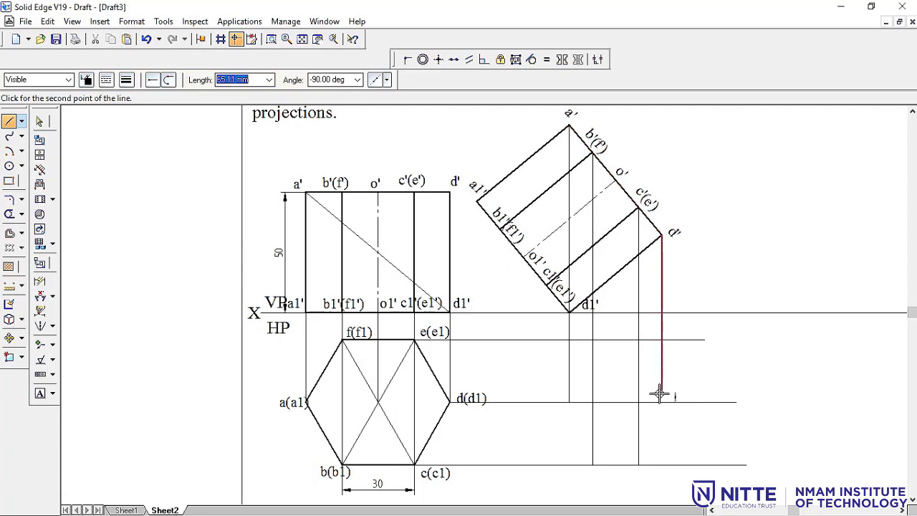
{"action": "left_click", "coordinate": [660, 402]}
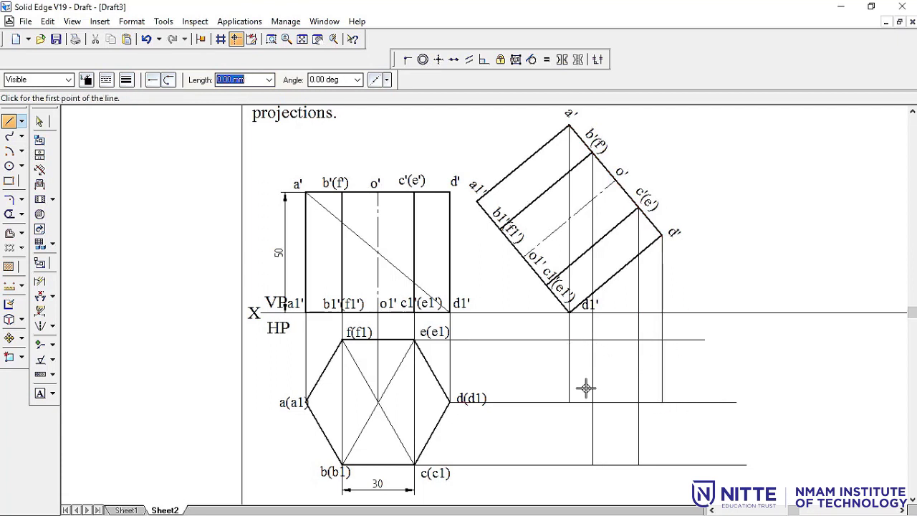
{"action": "left_click", "coordinate": [41, 394]}
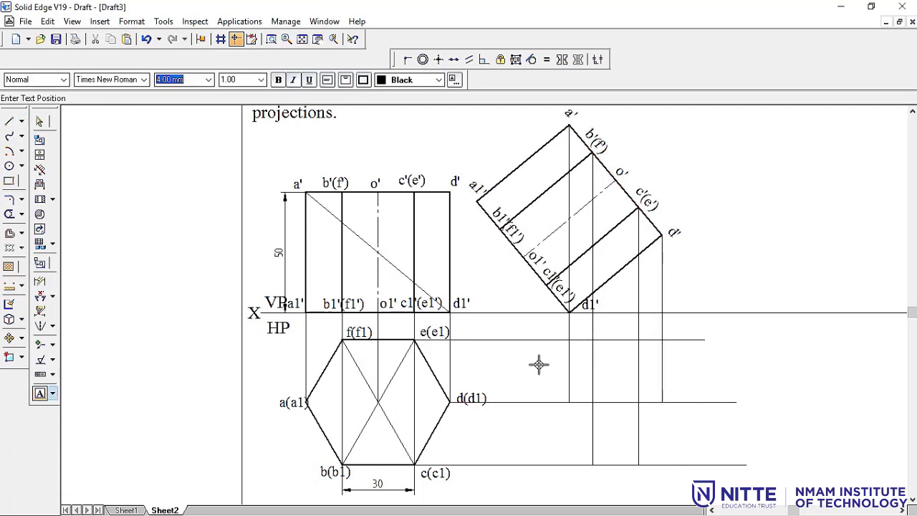
Label the projector intersections a, b, c, d and f
{"action": "left_click", "coordinate": [575, 388]}
{"action": "type", "text": "a"}
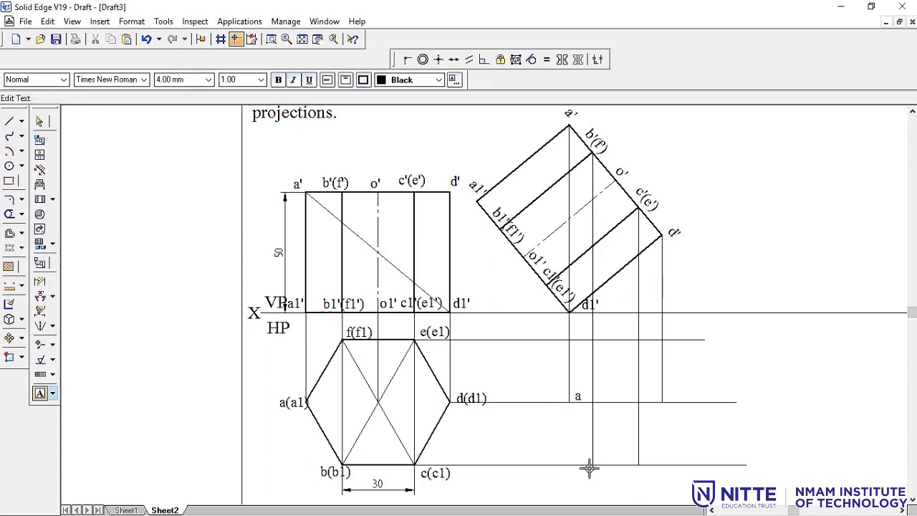
{"action": "left_click", "coordinate": [593, 469]}
{"action": "left_click", "coordinate": [593, 470]}
{"action": "type", "text": "b"}
{"action": "left_click", "coordinate": [638, 469]}
{"action": "type", "text": "c"}
{"action": "left_click", "coordinate": [665, 393]}
{"action": "type", "text": "d"}
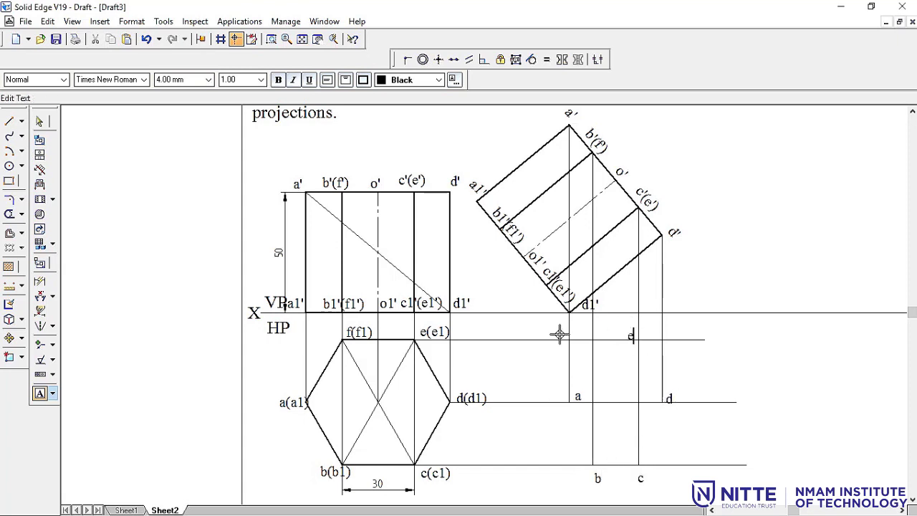
{"action": "left_click", "coordinate": [581, 331]}
{"action": "left_click", "coordinate": [581, 331]}
{"action": "type", "text": "f"}
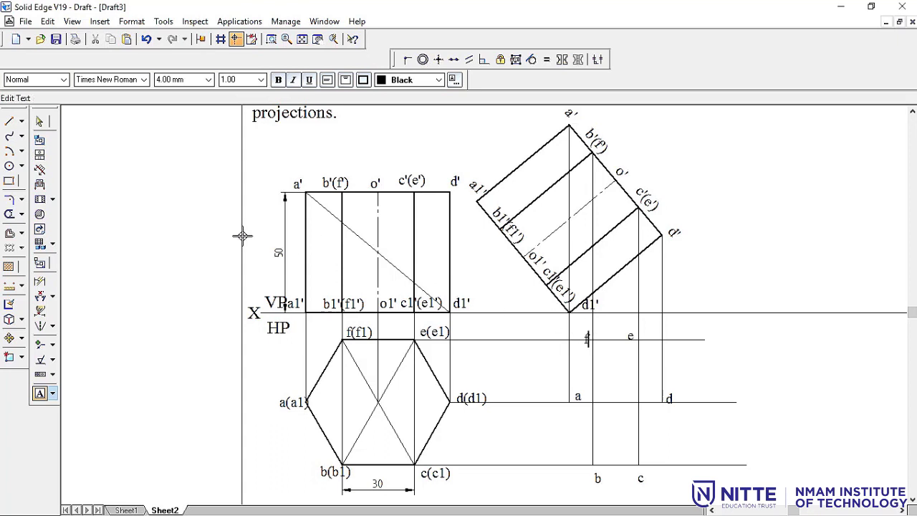
Adjust the a, f, d, c and b labels so they sit beside their projectors
{"action": "left_click", "coordinate": [39, 121]}
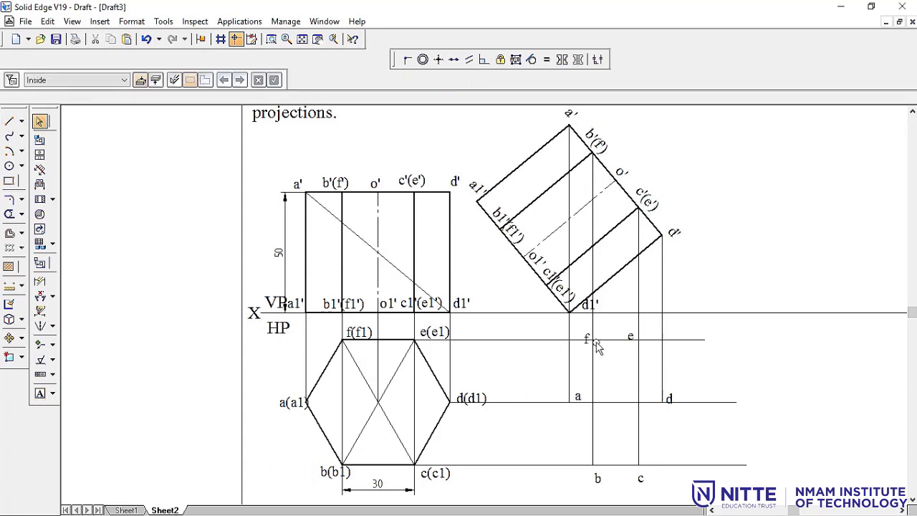
{"action": "left_click", "coordinate": [580, 396]}
{"action": "left_click", "coordinate": [585, 338]}
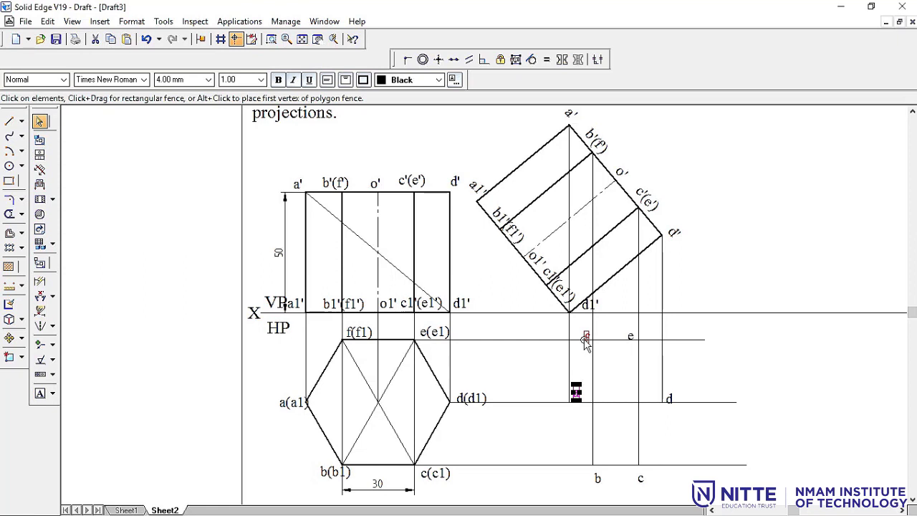
{"action": "left_click", "coordinate": [630, 332]}
{"action": "left_click", "coordinate": [672, 396]}
{"action": "left_click", "coordinate": [640, 483]}
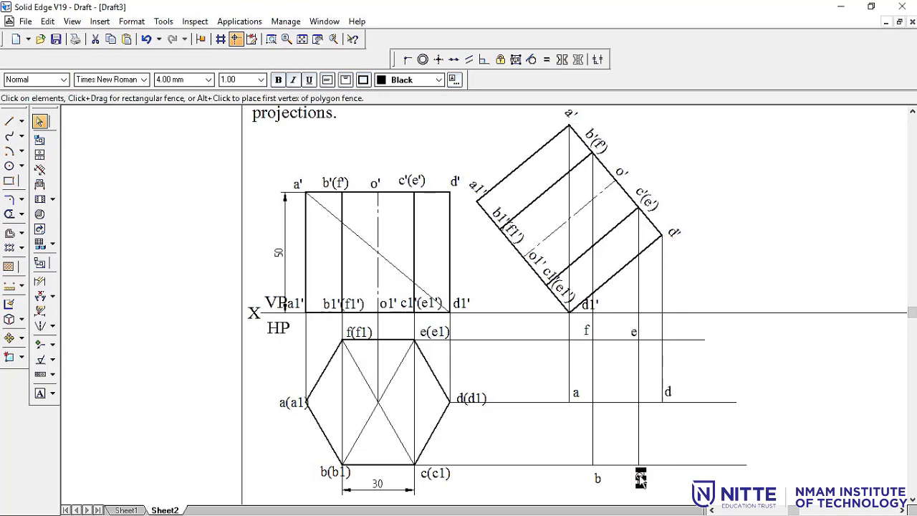
{"action": "left_click", "coordinate": [601, 489]}
{"action": "left_click", "coordinate": [594, 478]}
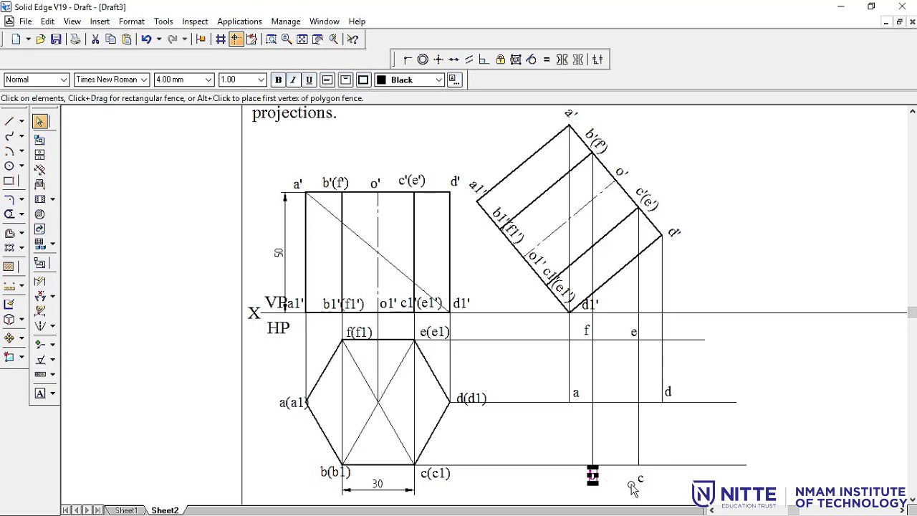
{"action": "left_click_drag", "start_coordinate": [643, 488], "coordinate": [638, 481]}
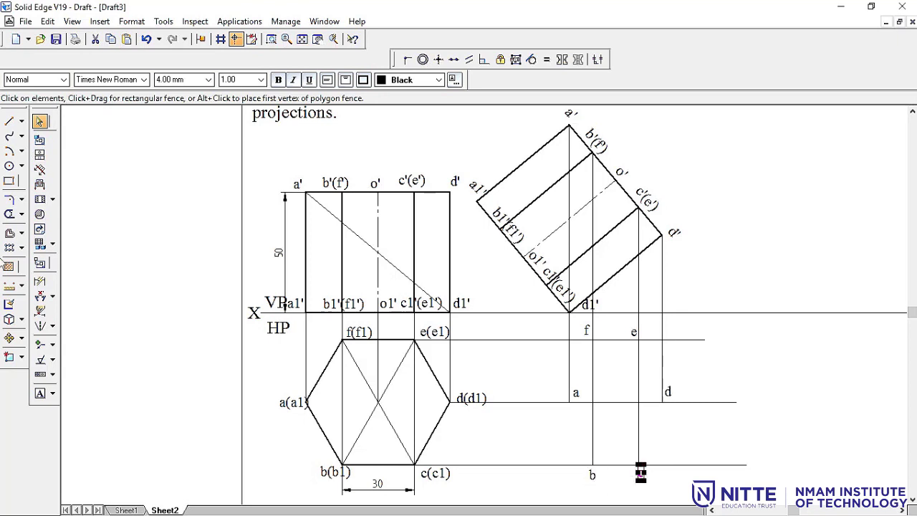
Trim the overhanging projector ends beyond the e, d and c lines
{"action": "left_click", "coordinate": [9, 213]}
{"action": "left_click", "coordinate": [647, 340]}
{"action": "mouse_move", "coordinate": [687, 336]}
{"action": "left_mouse_down"}
{"action": "mouse_move", "coordinate": [697, 341]}
{"action": "mouse_move", "coordinate": [698, 494]}
{"action": "left_mouse_up"}
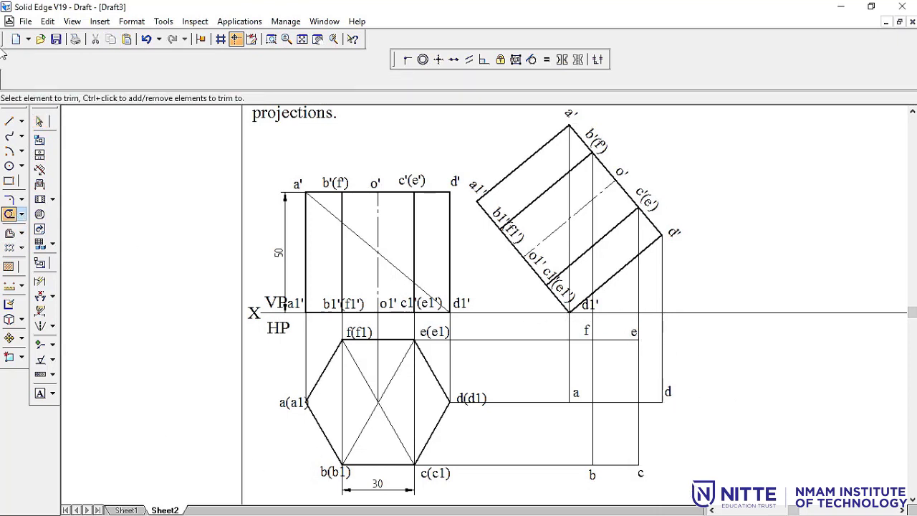
Draw vertical projectors down from a1', b1'(f1') and c1'(e1') to the d and c levels
{"action": "left_click", "coordinate": [9, 121]}
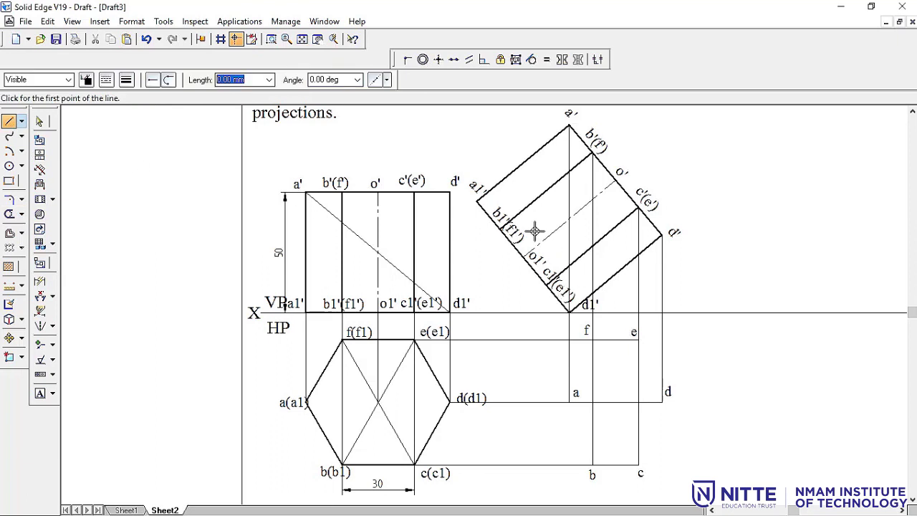
{"action": "left_click", "coordinate": [477, 202]}
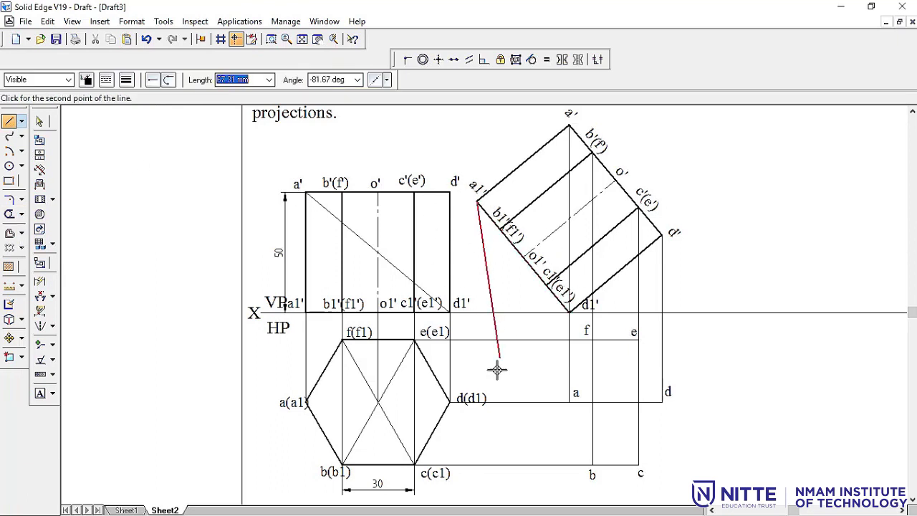
{"action": "left_click", "coordinate": [477, 402]}
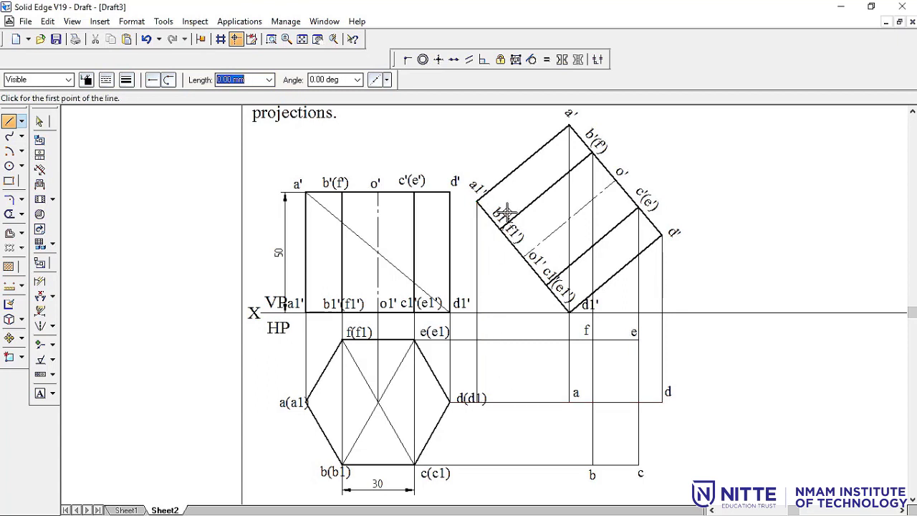
{"action": "left_click", "coordinate": [499, 229]}
{"action": "left_click", "coordinate": [500, 339]}
{"action": "left_click", "coordinate": [500, 464]}
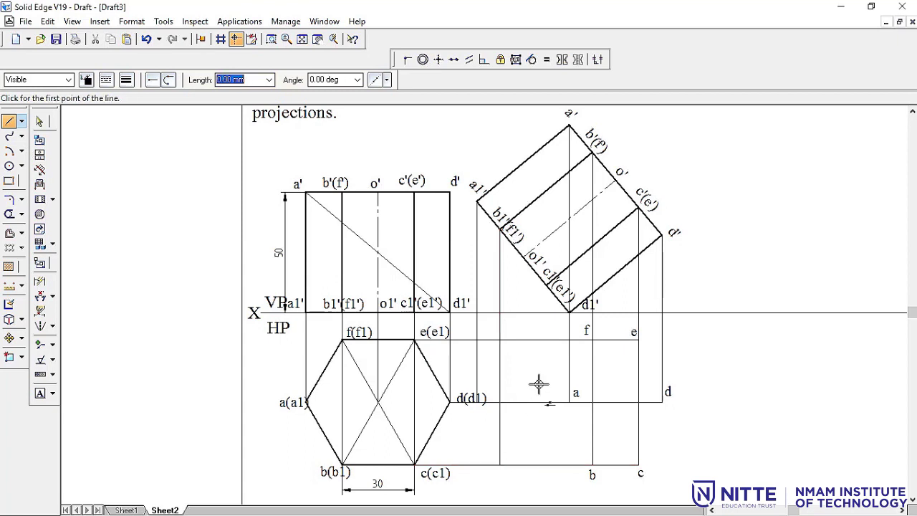
{"action": "left_click", "coordinate": [546, 286]}
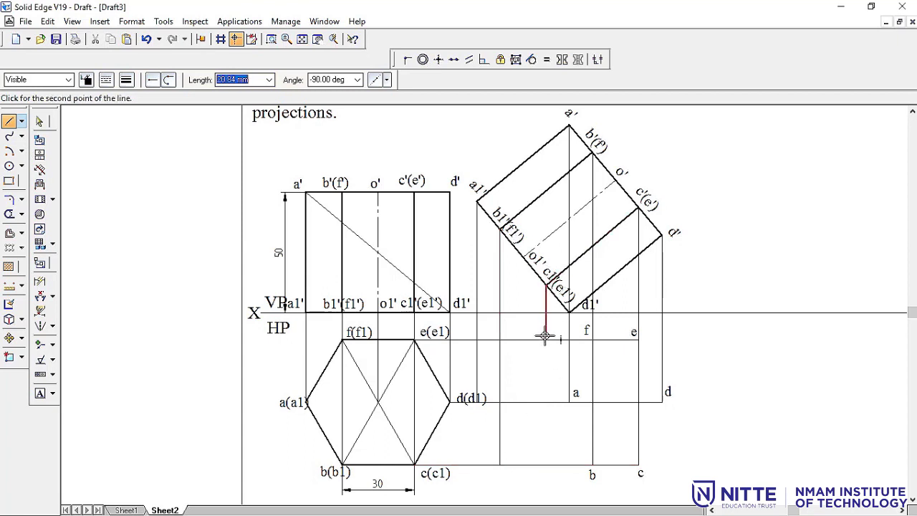
{"action": "left_click", "coordinate": [544, 464]}
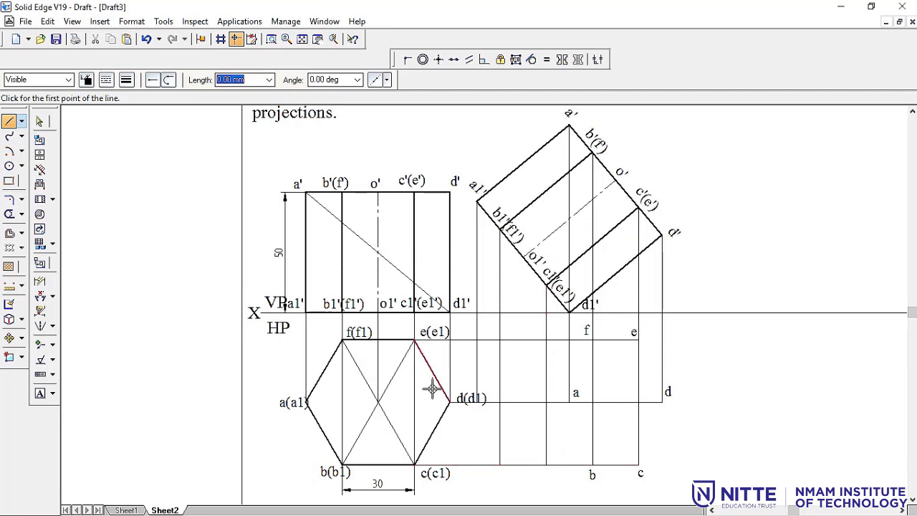
{"action": "key", "text": "Escape"}
Move the d(d1) label inside the hexagon
{"action": "left_click", "coordinate": [464, 398]}
{"action": "left_click_drag", "start_coordinate": [464, 399], "coordinate": [425, 398]}
{"action": "left_click", "coordinate": [470, 384]}
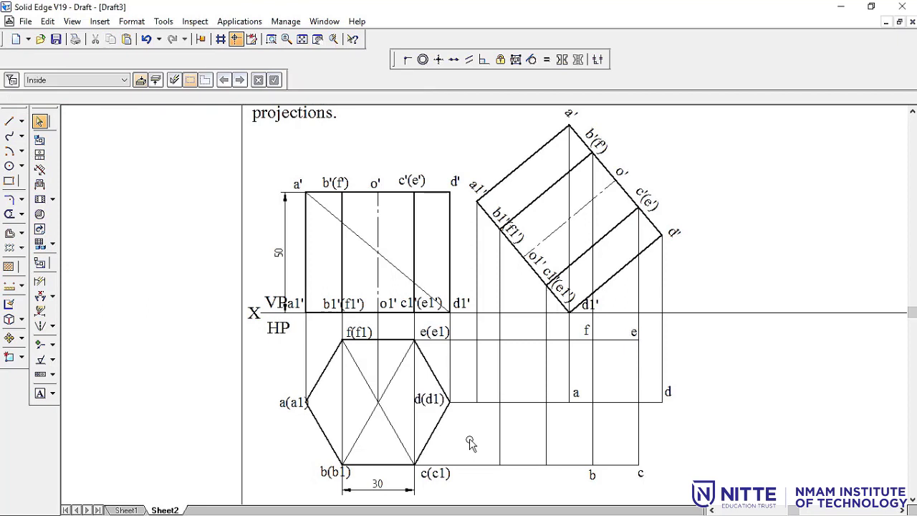
Place text labels a1, b1, c1, e1 and f1 at the new top view's projector ends
{"action": "left_click", "coordinate": [39, 394]}
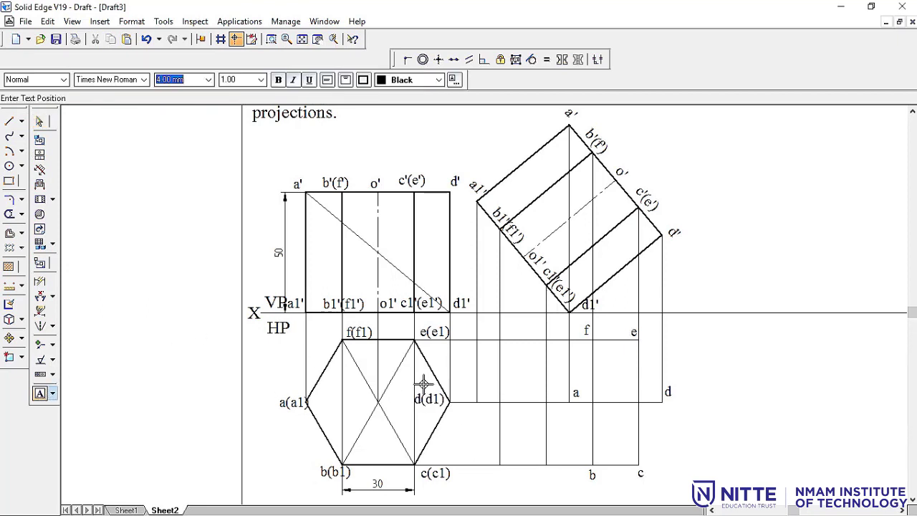
{"action": "left_click", "coordinate": [471, 387]}
{"action": "type", "text": "a1"}
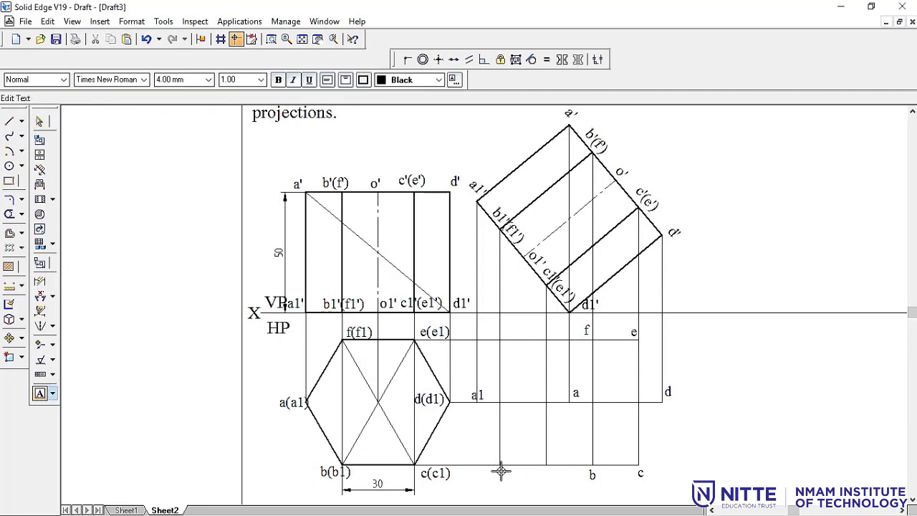
{"action": "left_click", "coordinate": [498, 461]}
{"action": "type", "text": "b1"}
{"action": "left_click", "coordinate": [548, 466]}
{"action": "left_click", "coordinate": [549, 469]}
{"action": "type", "text": "c1"}
{"action": "left_click", "coordinate": [541, 329]}
{"action": "type", "text": "e1"}
{"action": "left_click", "coordinate": [488, 328]}
{"action": "left_click", "coordinate": [488, 330]}
{"action": "type", "text": "f1"}
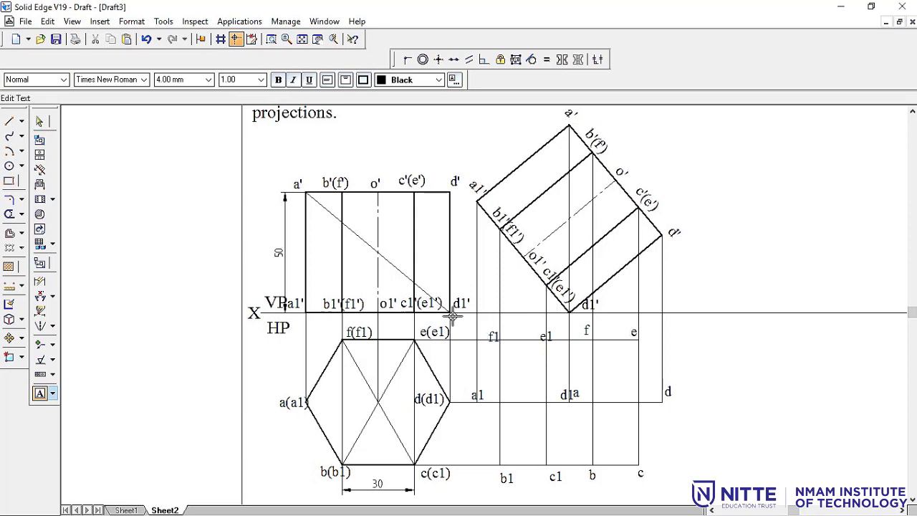
{"action": "key", "text": "Escape"}
Drag the a1, b1, c1, d1 and e1 labels into alignment with their projectors
{"action": "left_click", "coordinate": [493, 338]}
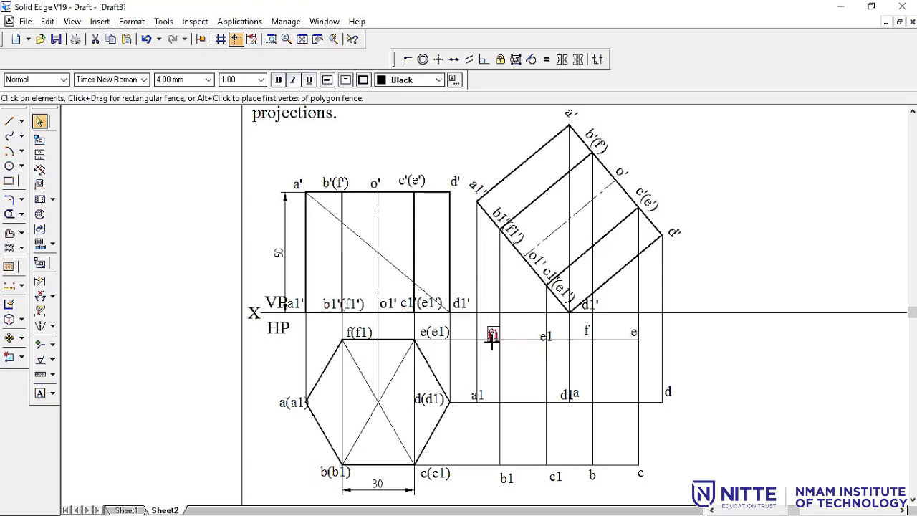
{"action": "left_click_drag", "start_coordinate": [479, 396], "coordinate": [469, 397]}
{"action": "left_click_drag", "start_coordinate": [512, 483], "coordinate": [502, 478]}
{"action": "left_click_drag", "start_coordinate": [558, 482], "coordinate": [550, 478]}
{"action": "left_click_drag", "start_coordinate": [561, 393], "coordinate": [553, 394]}
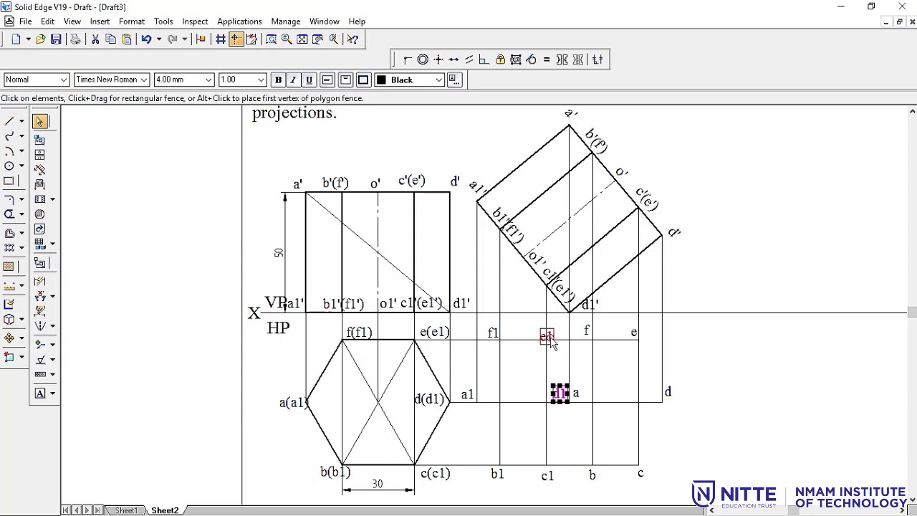
{"action": "left_click", "coordinate": [552, 334]}
{"action": "left_click_drag", "start_coordinate": [551, 335], "coordinate": [544, 336]}
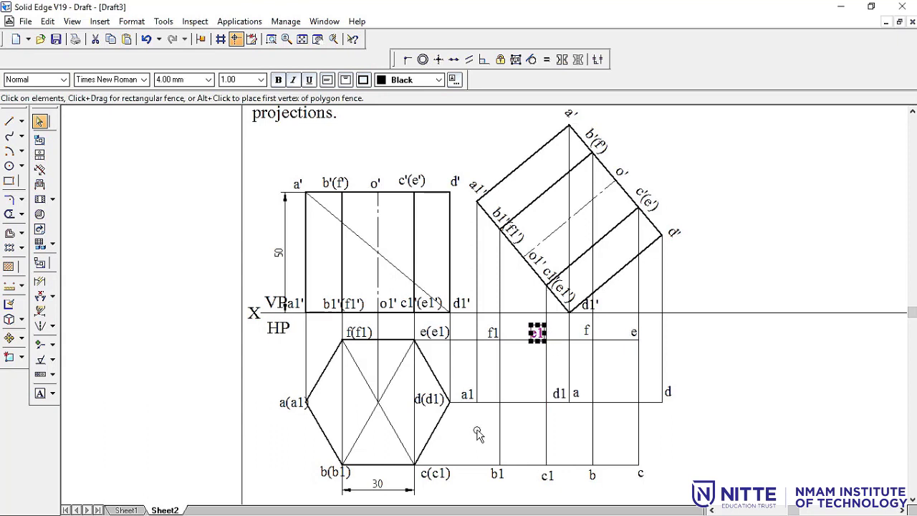
Draw the closed outline d–e–f1–a1–b1–c–d of the new top view
{"action": "left_click", "coordinate": [9, 121]}
{"action": "left_click", "coordinate": [127, 79]}
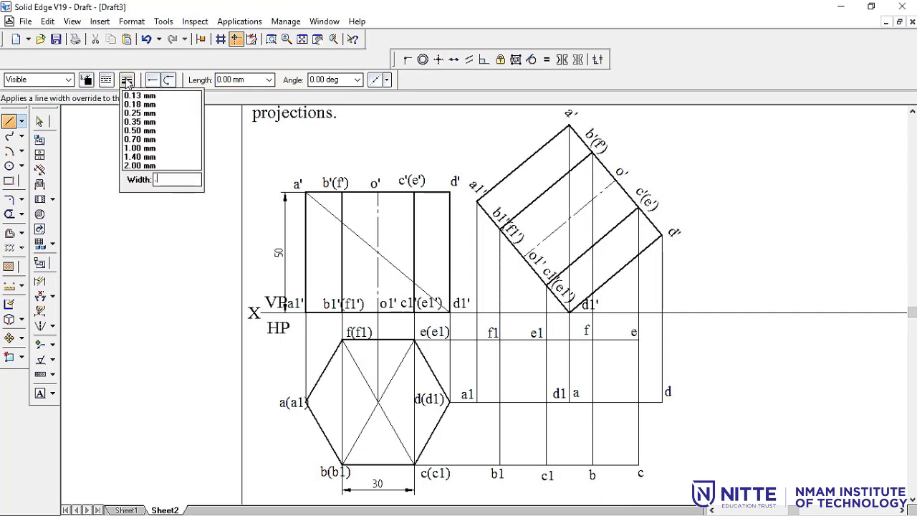
{"action": "left_click", "coordinate": [127, 80]}
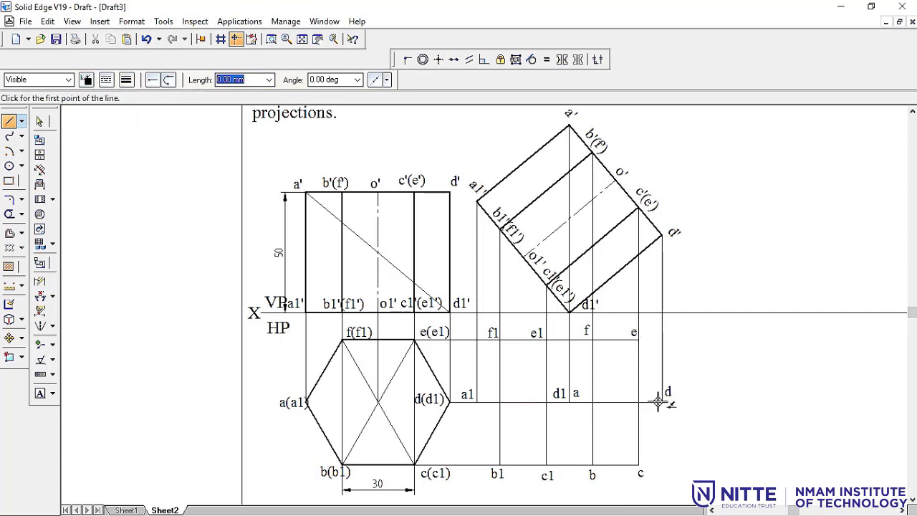
{"action": "left_click", "coordinate": [663, 402]}
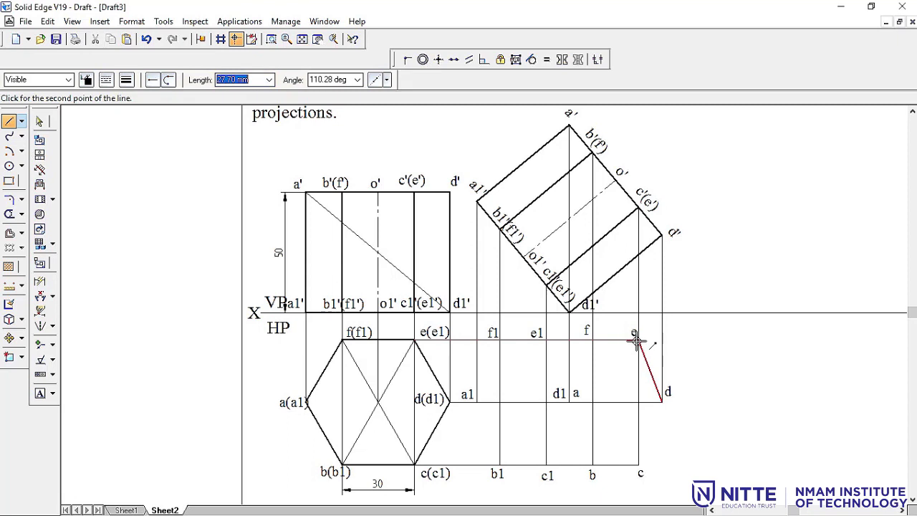
{"action": "left_click", "coordinate": [638, 339]}
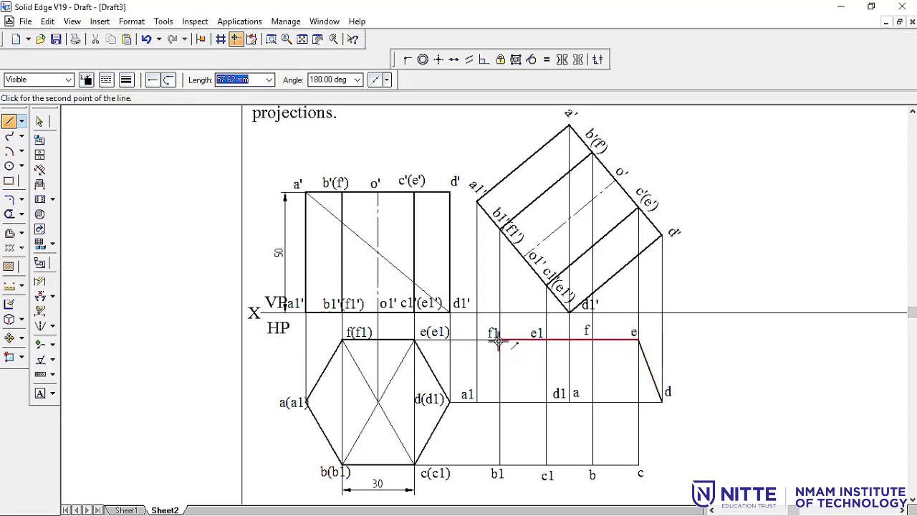
{"action": "left_click", "coordinate": [500, 339]}
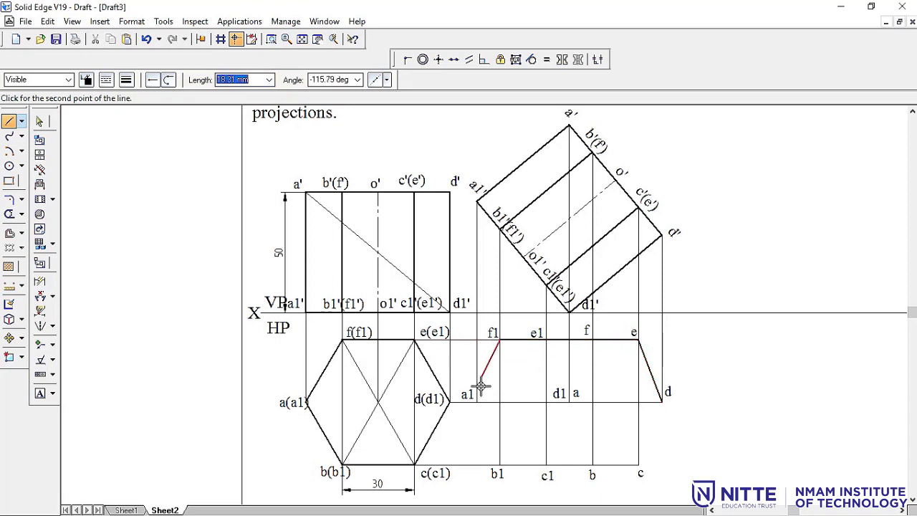
{"action": "left_click", "coordinate": [478, 402]}
{"action": "left_click", "coordinate": [500, 464]}
{"action": "left_click", "coordinate": [639, 464]}
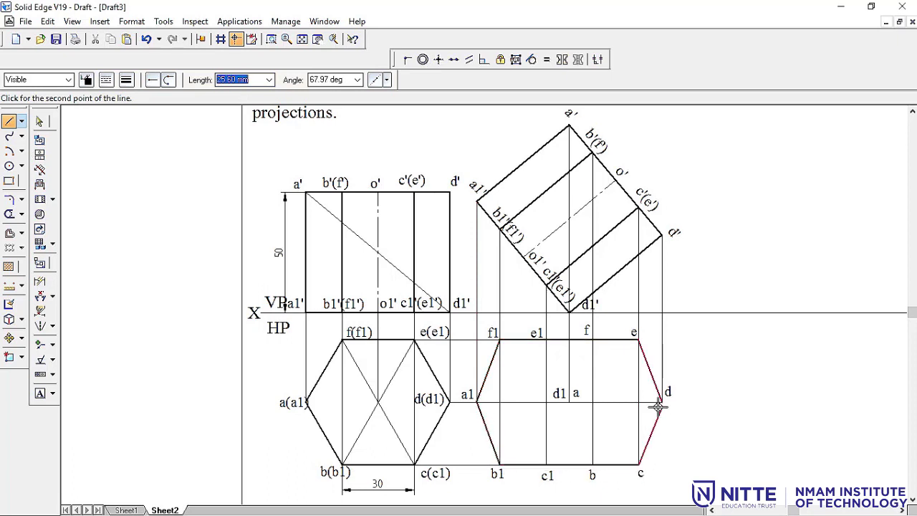
{"action": "left_click", "coordinate": [659, 401]}
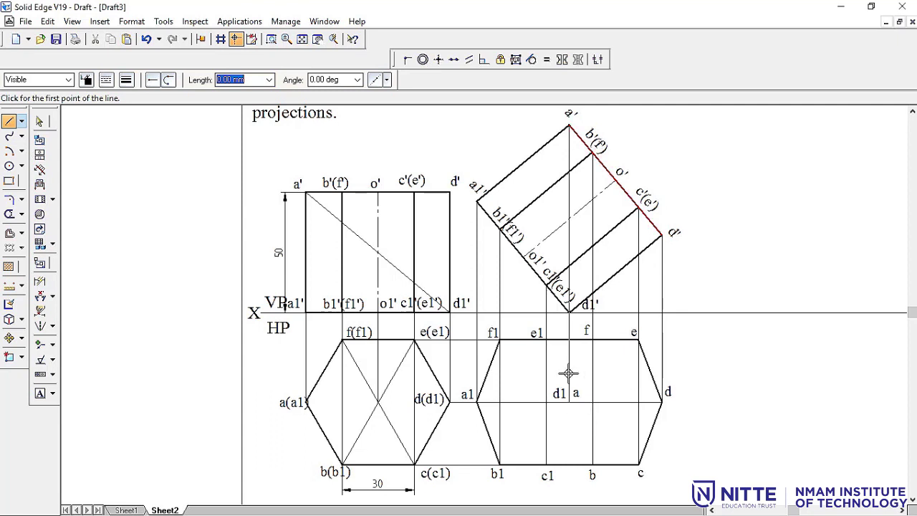
Draw the visible edges a–b and f–a, plus an extra edge from a to d
{"action": "left_click", "coordinate": [570, 403]}
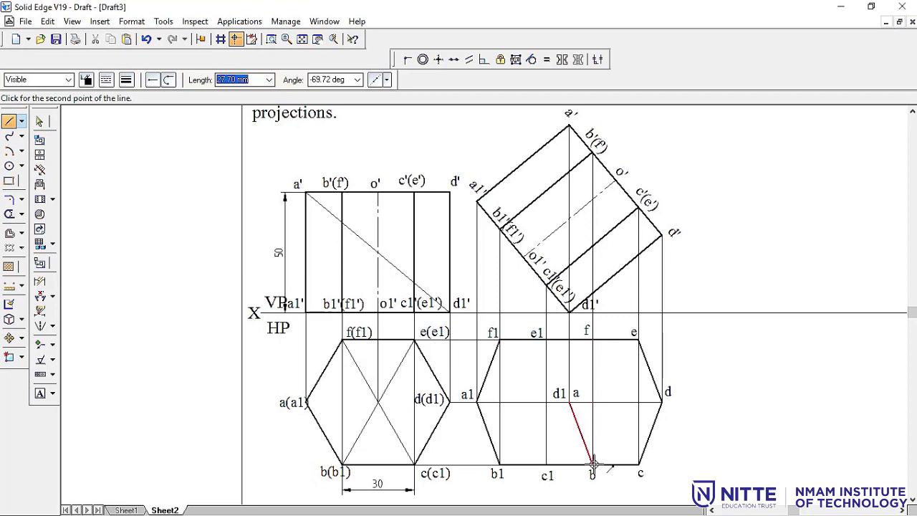
{"action": "left_click", "coordinate": [592, 464]}
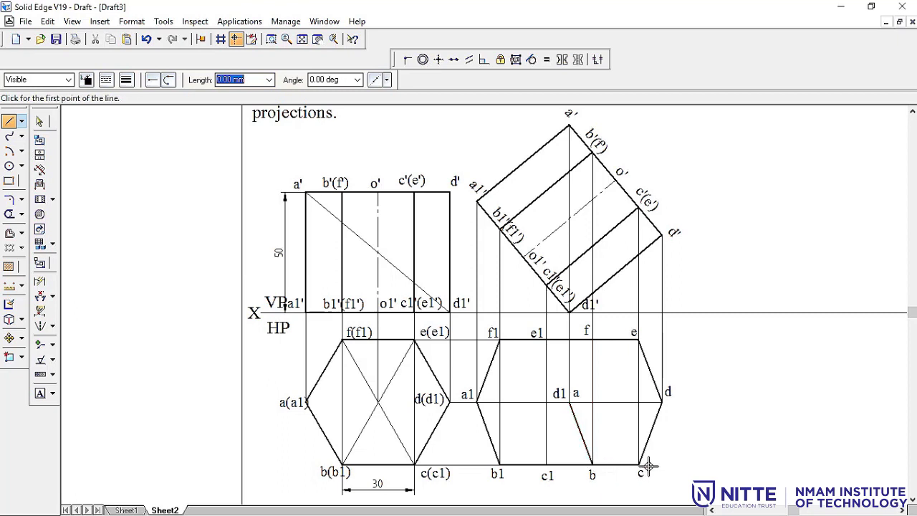
{"action": "left_click", "coordinate": [591, 341]}
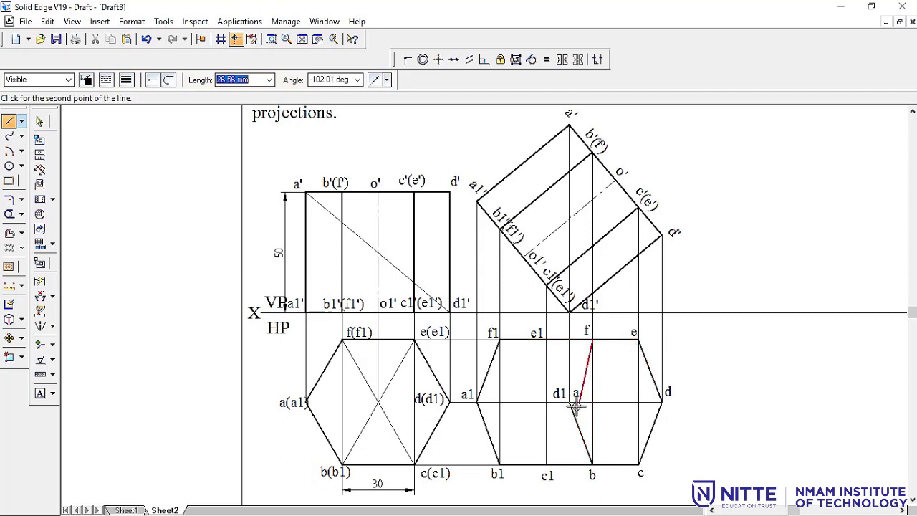
{"action": "left_click", "coordinate": [570, 402]}
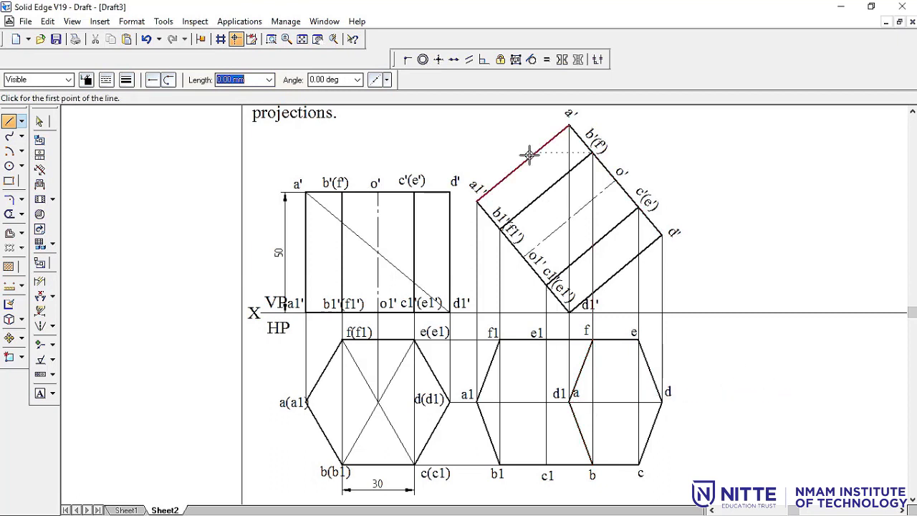
{"action": "left_click", "coordinate": [568, 403]}
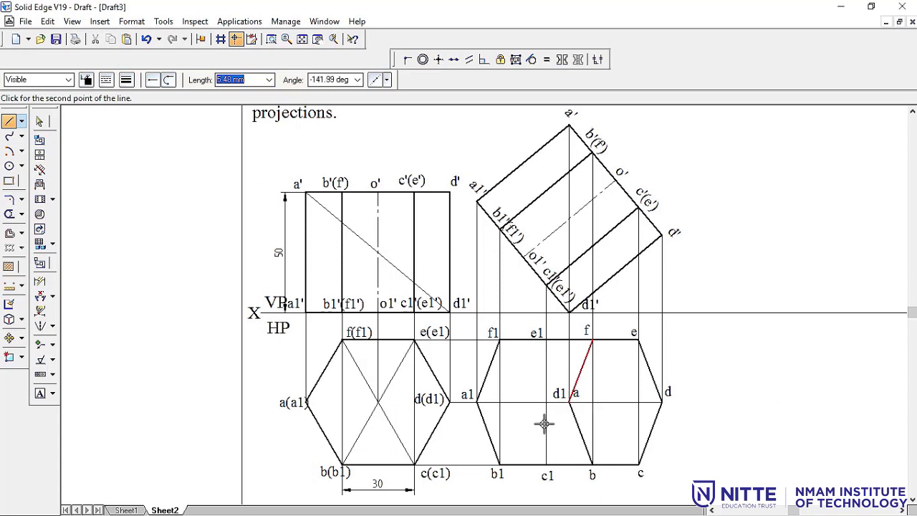
{"action": "left_click", "coordinate": [660, 402]}
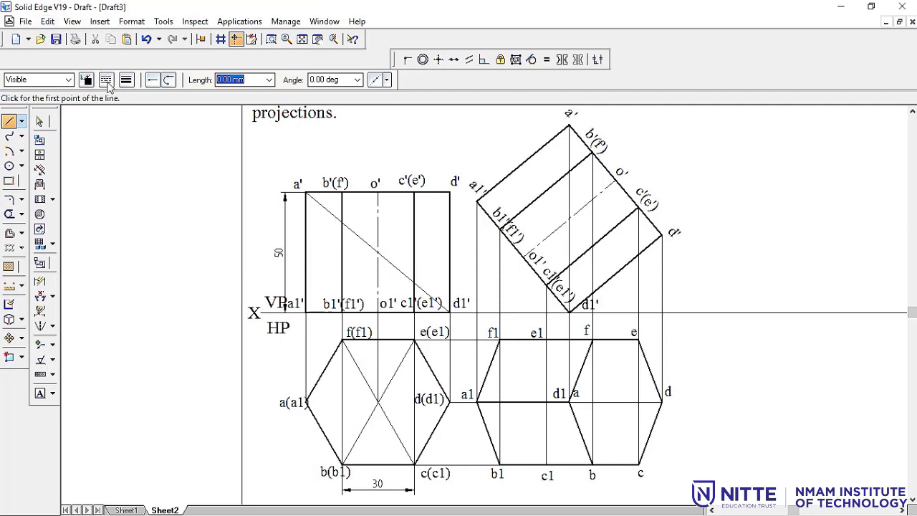
Switch to a dashed line style and draw the hidden edge from c1 to e1
{"action": "left_click", "coordinate": [106, 79]}
{"action": "left_click", "coordinate": [123, 109]}
{"action": "left_click", "coordinate": [546, 465]}
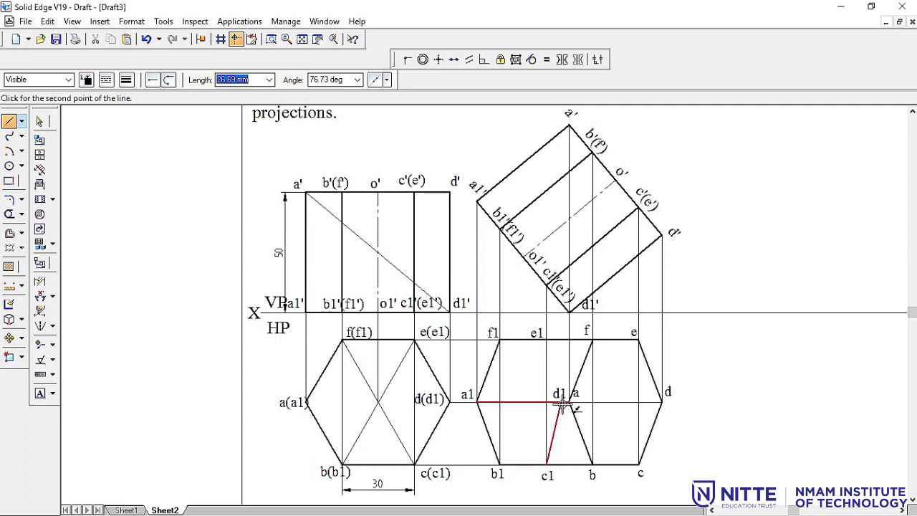
{"action": "left_click", "coordinate": [546, 338]}
{"action": "right_click", "coordinate": [503, 335]}
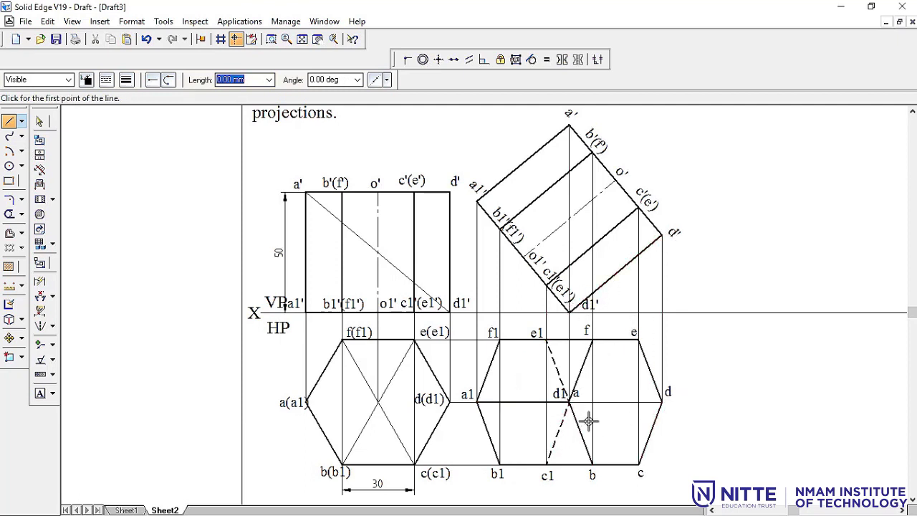
Trim away the solid c1–d1 segment and draw the dashed hidden edge a–d
{"action": "left_click", "coordinate": [9, 214]}
{"action": "left_click_drag", "start_coordinate": [571, 408], "coordinate": [601, 405]}
{"action": "left_click", "coordinate": [8, 121]}
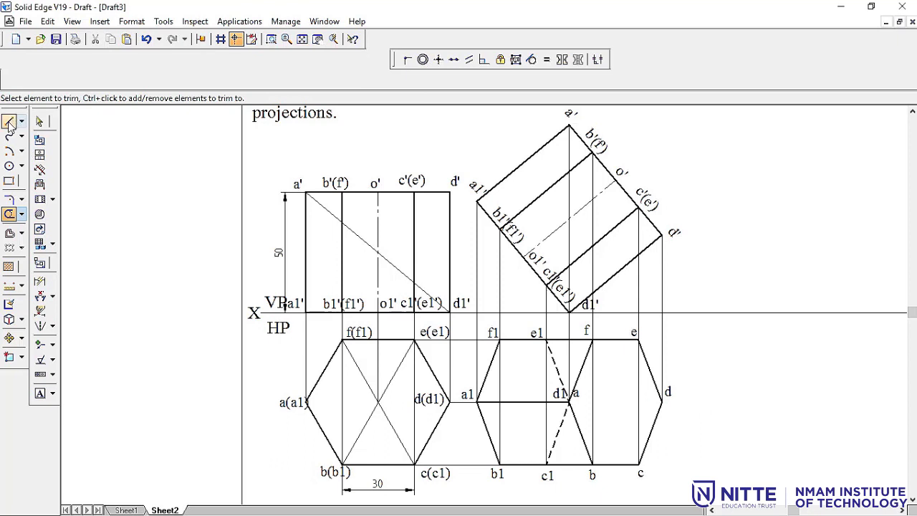
{"action": "left_click", "coordinate": [568, 402]}
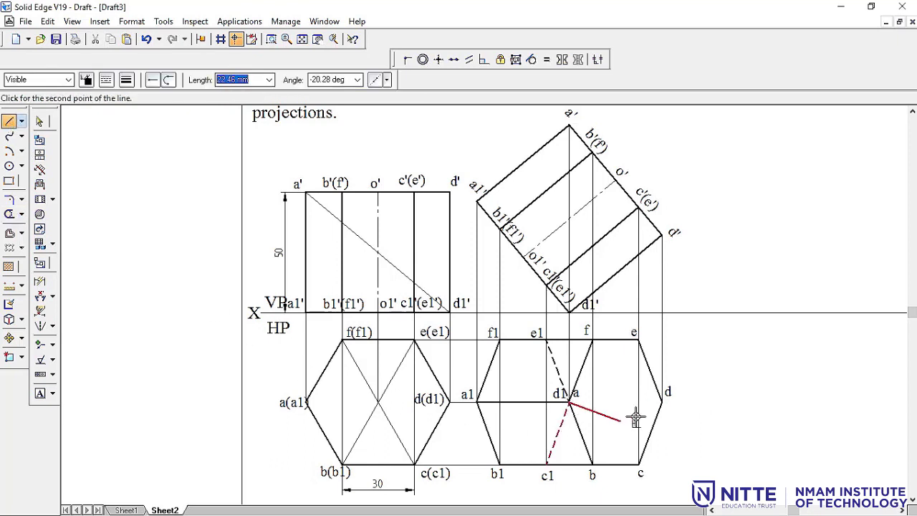
{"action": "left_click", "coordinate": [663, 403]}
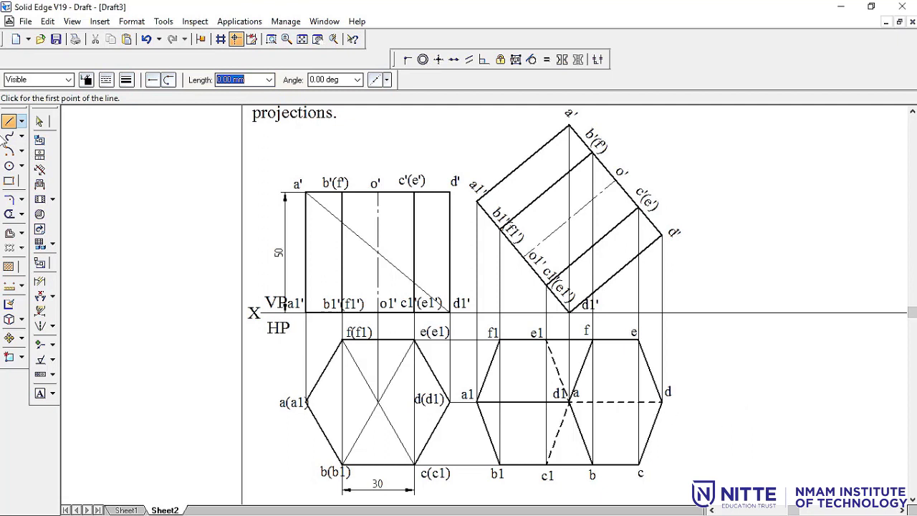
{"action": "left_click", "coordinate": [39, 121]}
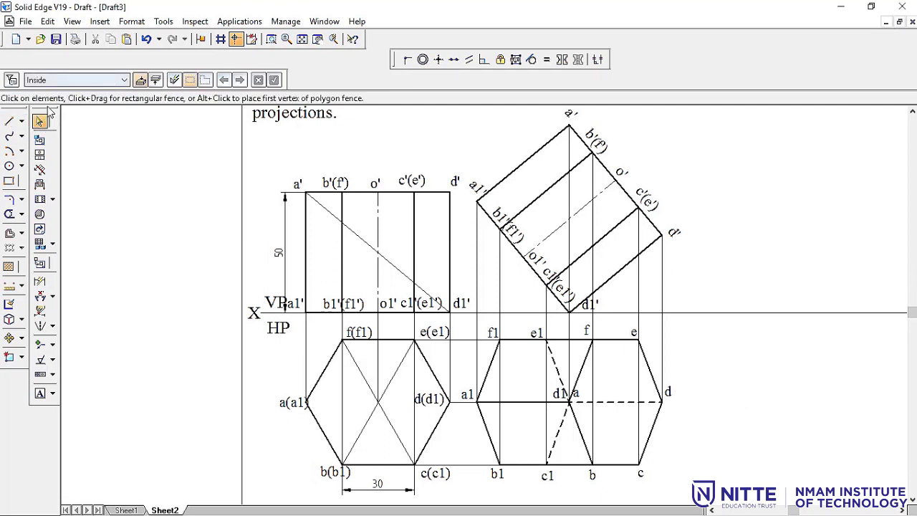
Set the line width to a thin 0.05 mm
{"action": "left_click", "coordinate": [9, 122]}
{"action": "left_click", "coordinate": [106, 80]}
{"action": "left_click", "coordinate": [113, 99]}
{"action": "left_click", "coordinate": [126, 80]}
{"action": "type", "text": ".0"}
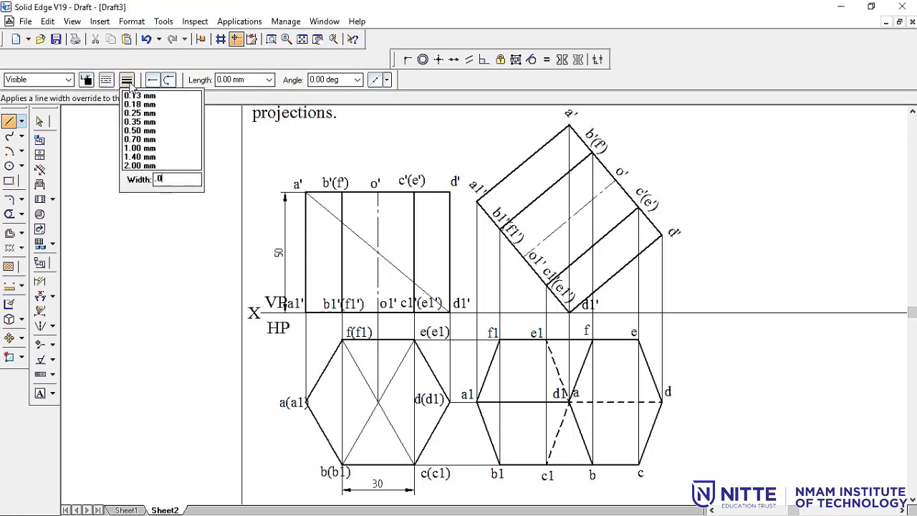
{"action": "type", "text": "5"}
{"action": "key", "text": "Return"}
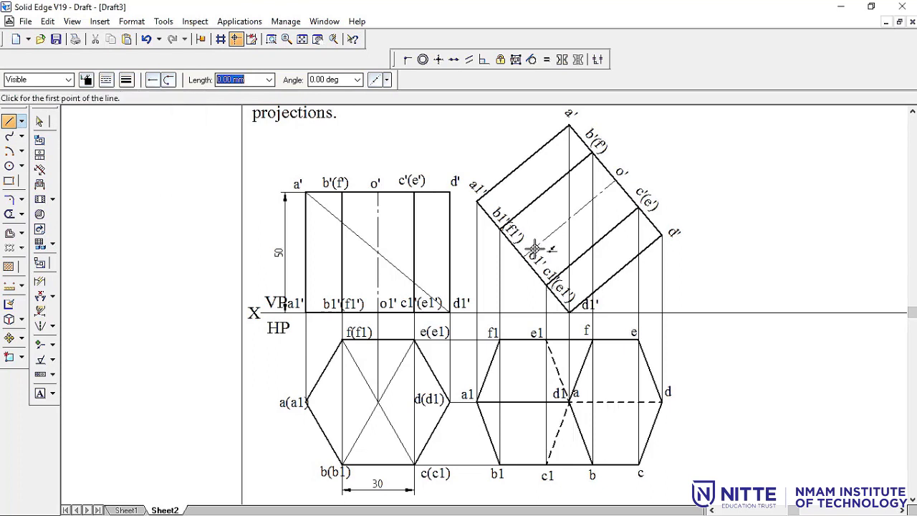
Start trial projector lines from o1' and o', cancelling each one
{"action": "left_click", "coordinate": [523, 265]}
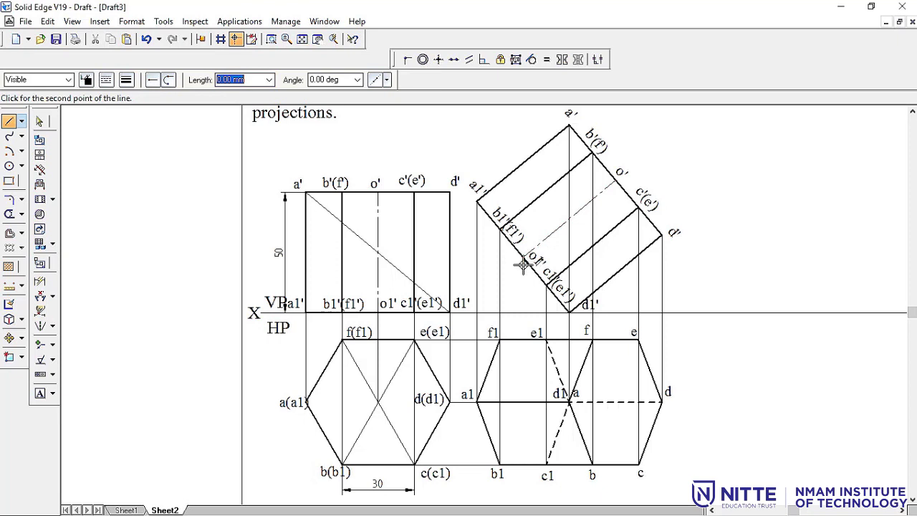
{"action": "right_click", "coordinate": [521, 401]}
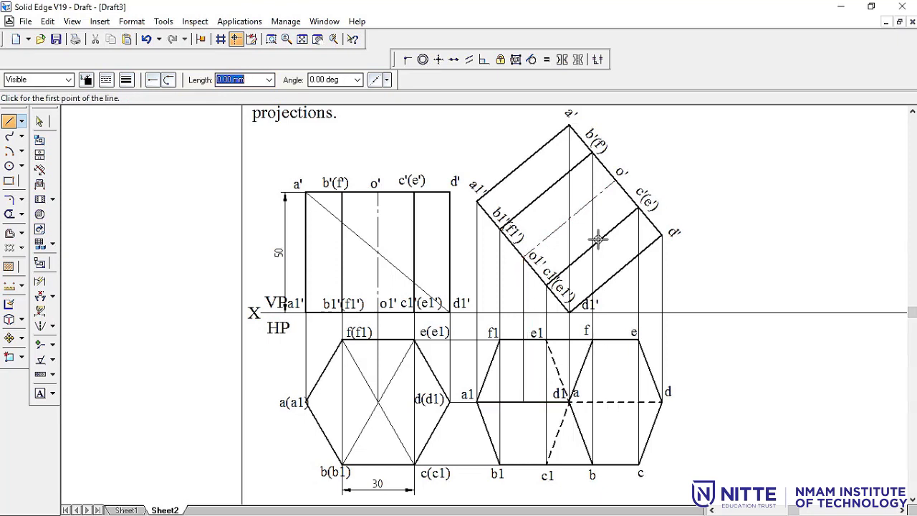
{"action": "left_click", "coordinate": [614, 181]}
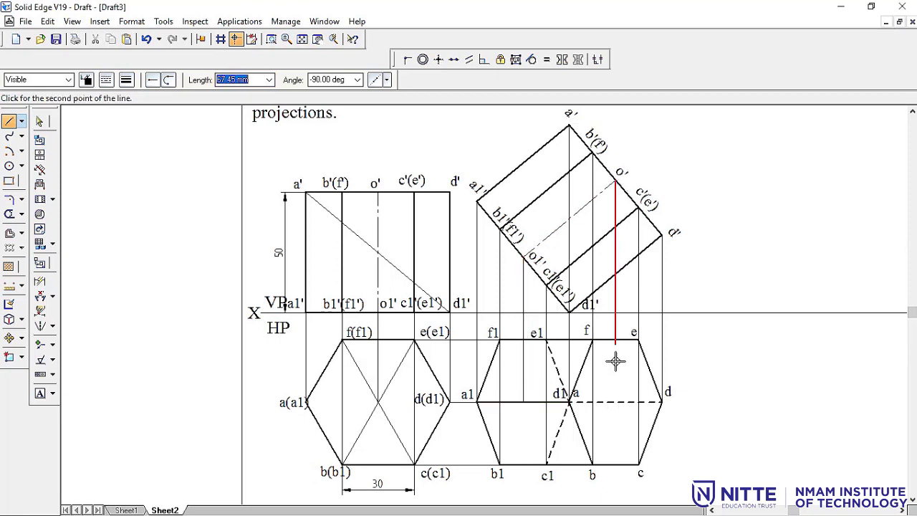
{"action": "right_click", "coordinate": [613, 401]}
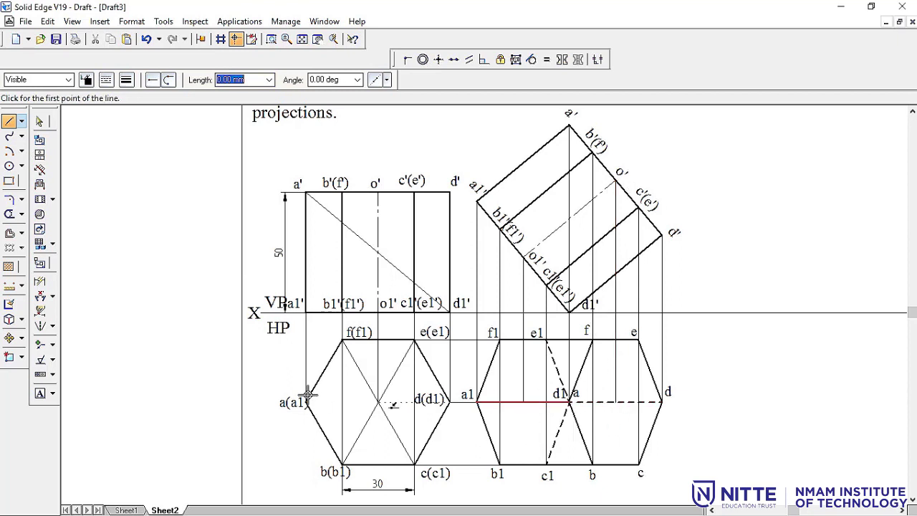
Add the o1 label inside the second top view, then check the o1 and o labels
{"action": "left_click", "coordinate": [40, 392]}
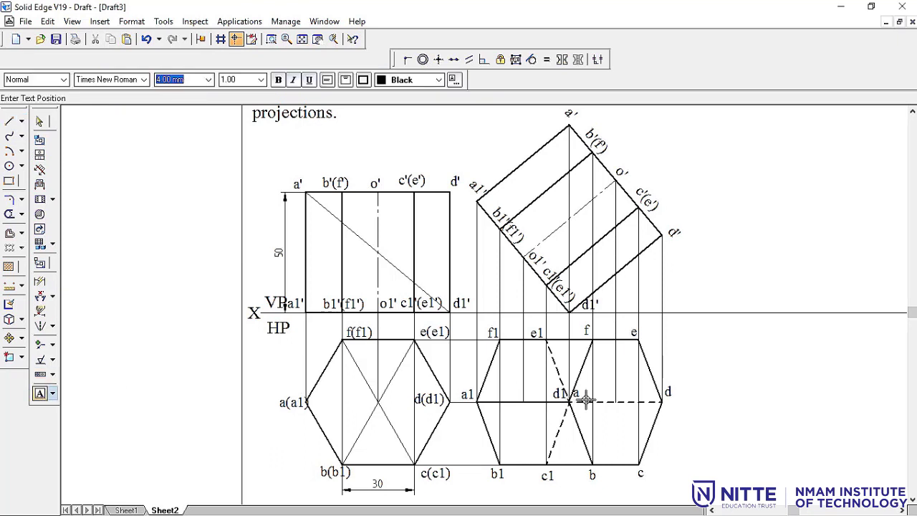
{"action": "left_click", "coordinate": [610, 407]}
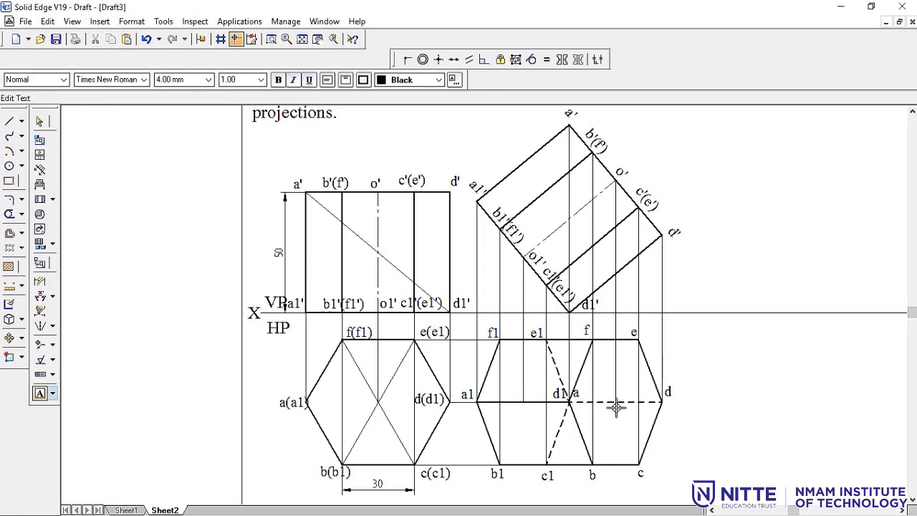
{"action": "type", "text": "o1"}
{"action": "key", "text": "Escape"}
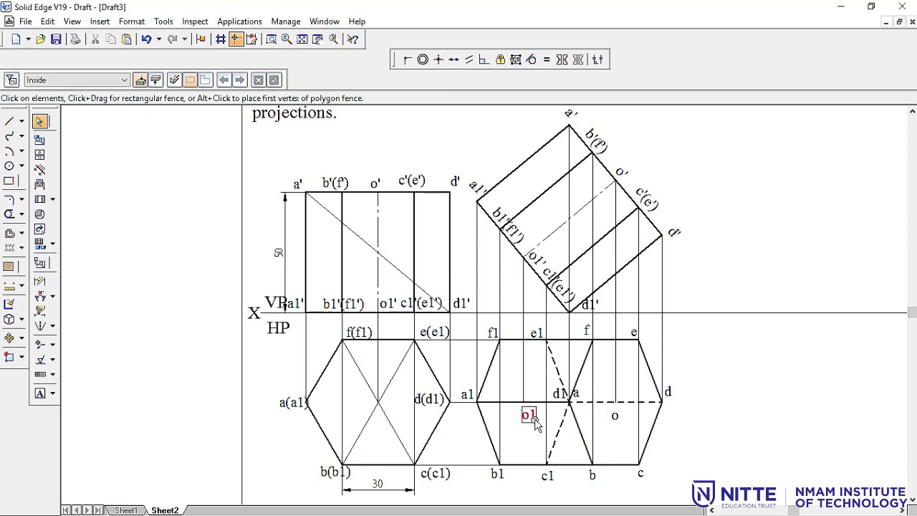
{"action": "left_click", "coordinate": [534, 423]}
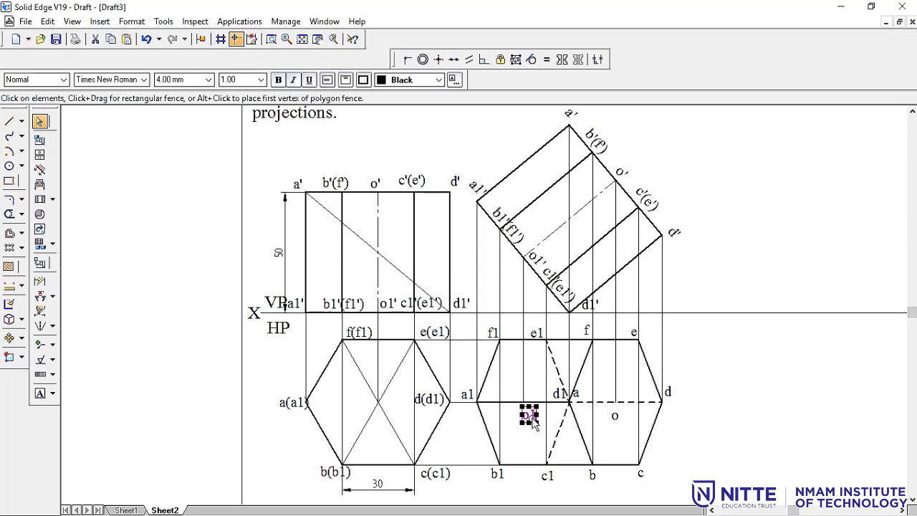
{"action": "left_click", "coordinate": [616, 417]}
{"action": "left_click", "coordinate": [747, 423]}
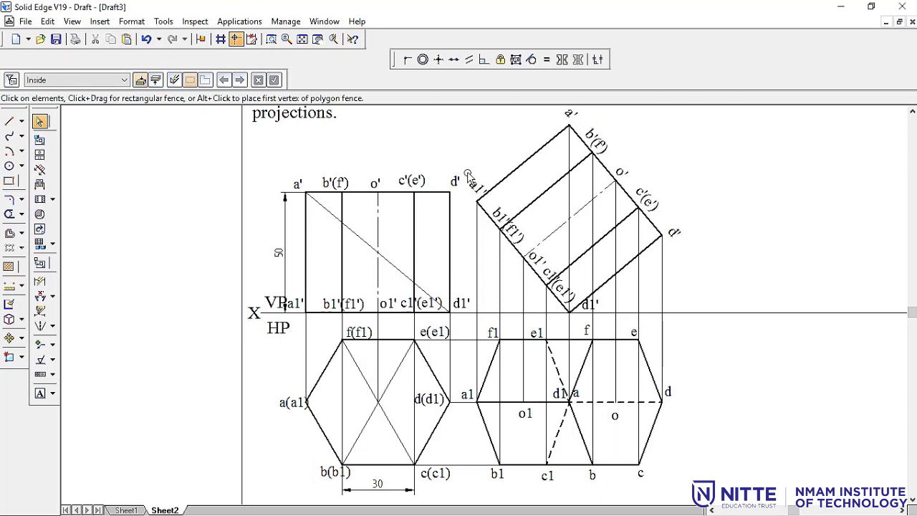
Fit the sheet, fence-select the second top view with labels, and place a copy to its right
{"action": "left_click", "coordinate": [302, 40]}
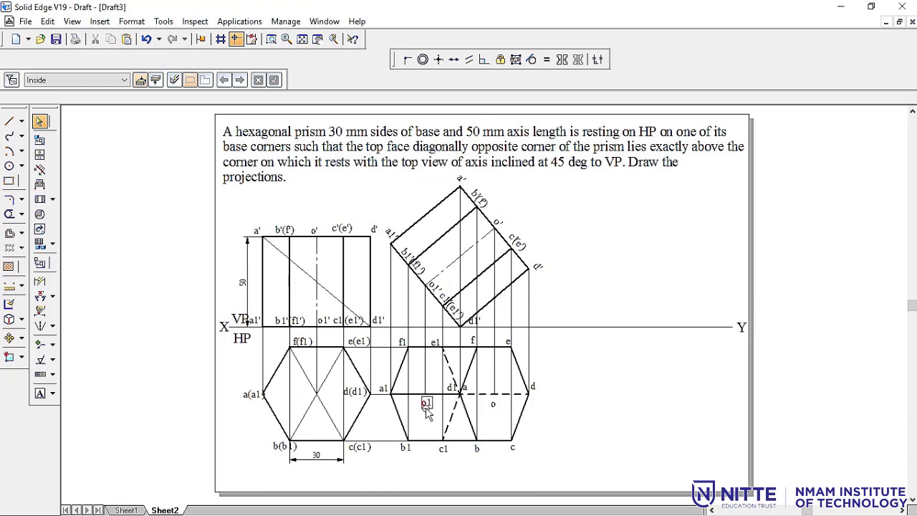
{"action": "left_click", "coordinate": [317, 254]}
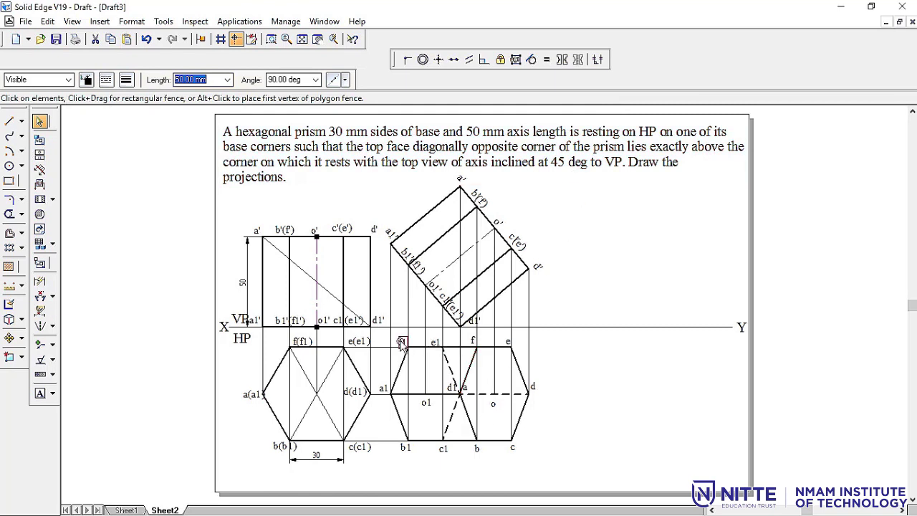
{"action": "left_click_drag", "start_coordinate": [560, 466], "coordinate": [378, 333]}
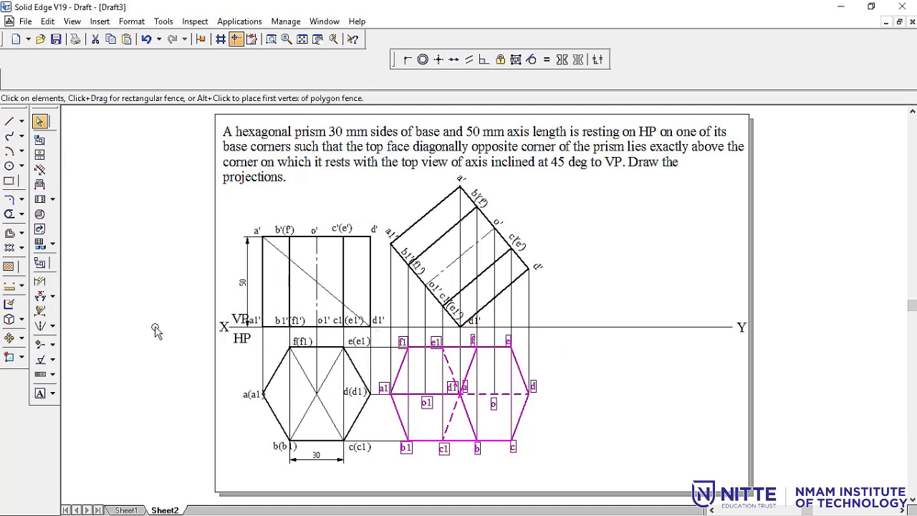
{"action": "left_click", "coordinate": [10, 338]}
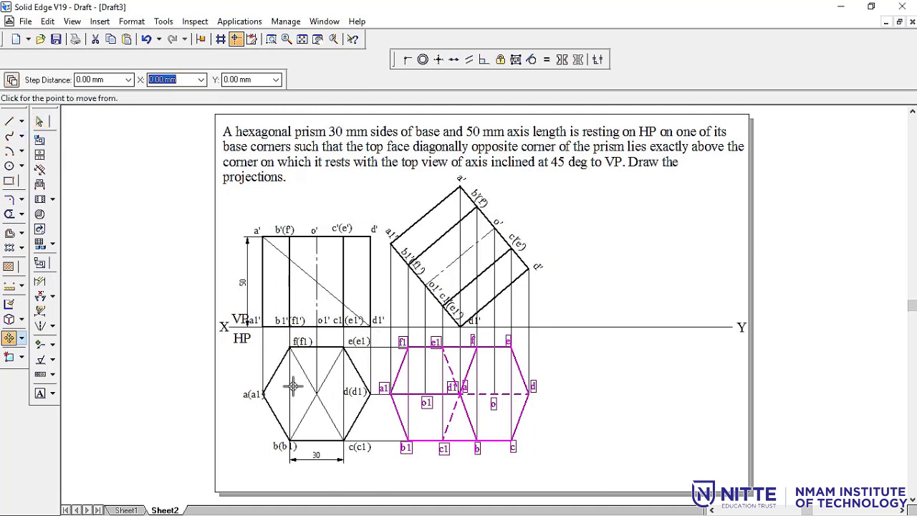
{"action": "left_click", "coordinate": [458, 392]}
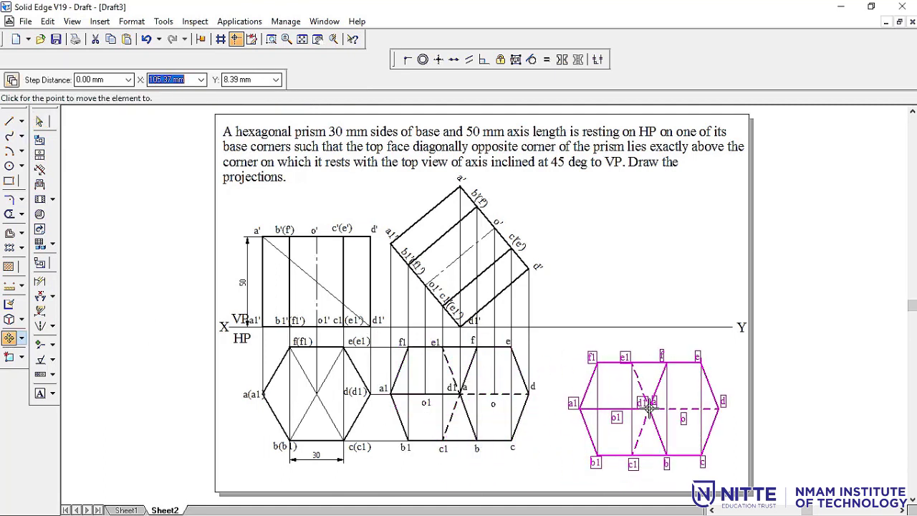
{"action": "left_click", "coordinate": [648, 407]}
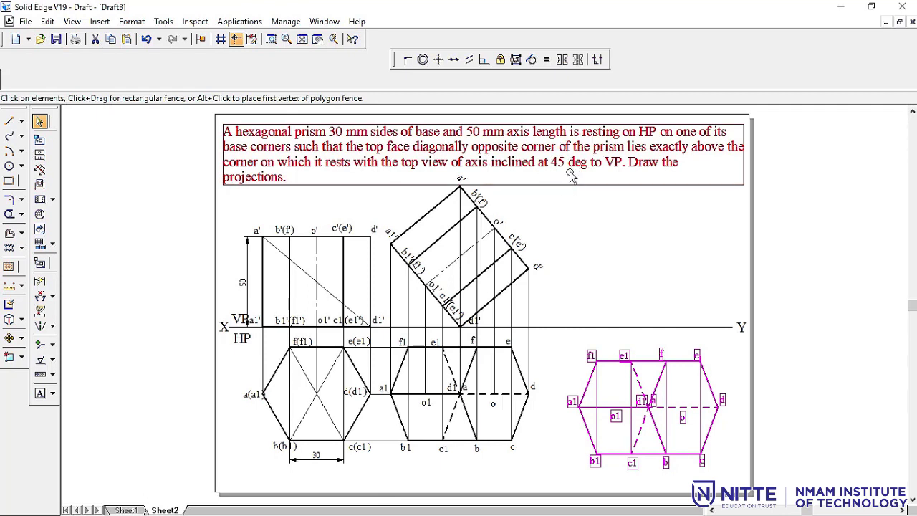
Rotate the copied top view 45° about its centre and shift it slightly left
{"action": "left_click", "coordinate": [22, 337]}
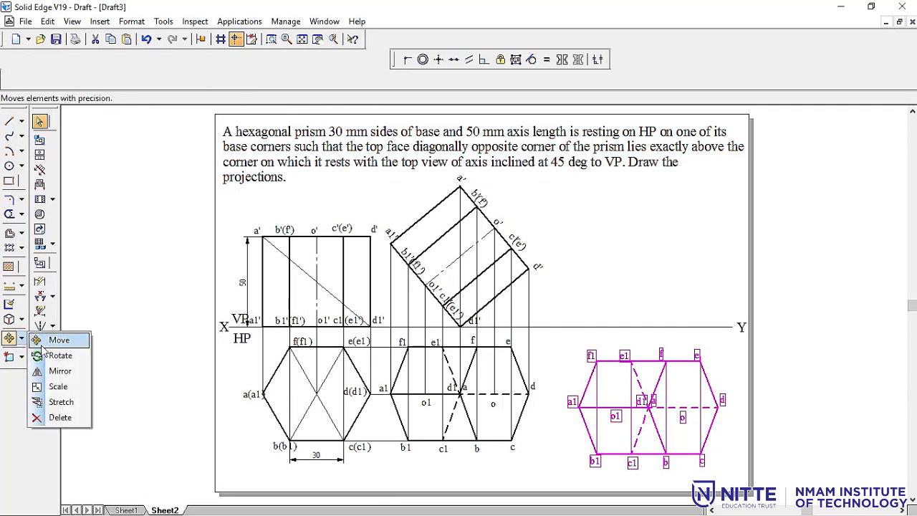
{"action": "left_click", "coordinate": [52, 355]}
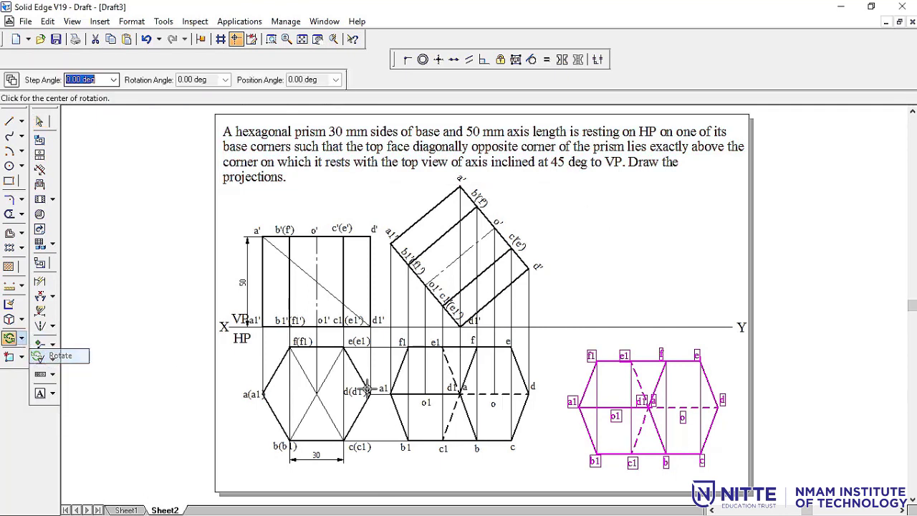
{"action": "left_click", "coordinate": [647, 404]}
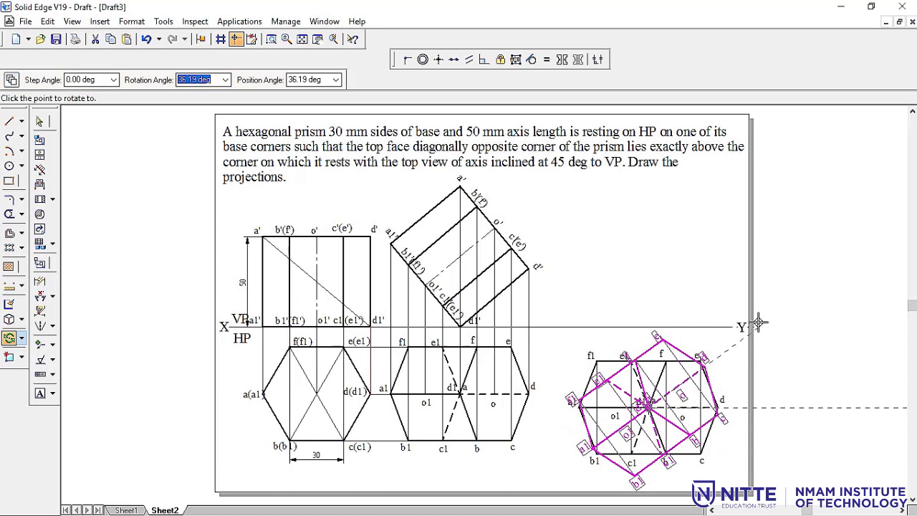
{"action": "type", "text": "45"}
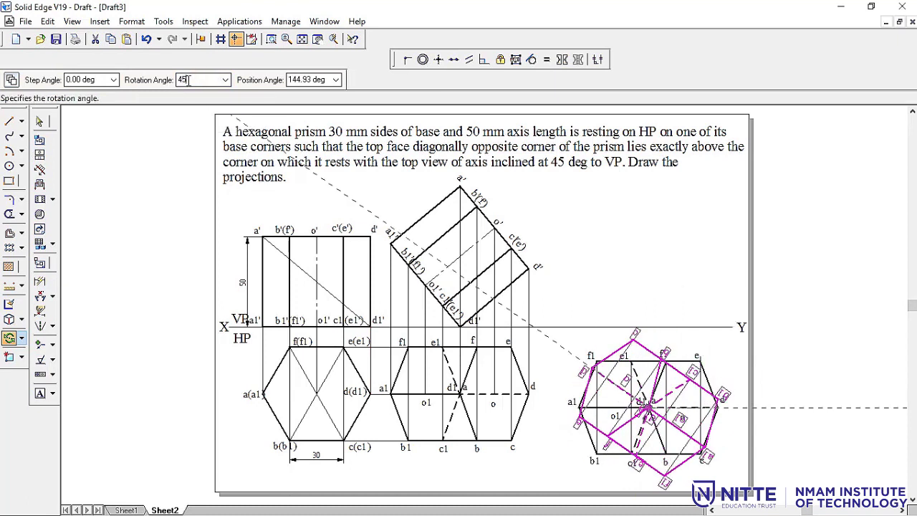
{"action": "key", "text": "Return"}
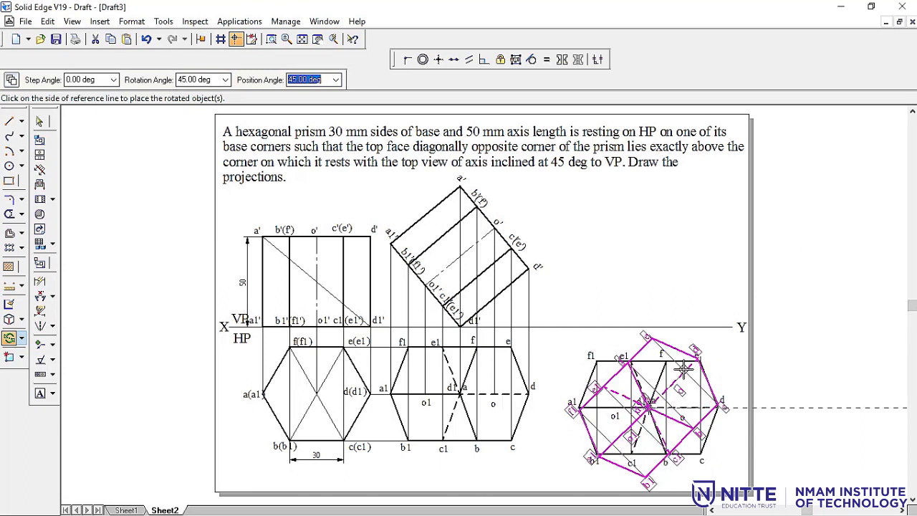
{"action": "left_click", "coordinate": [683, 368]}
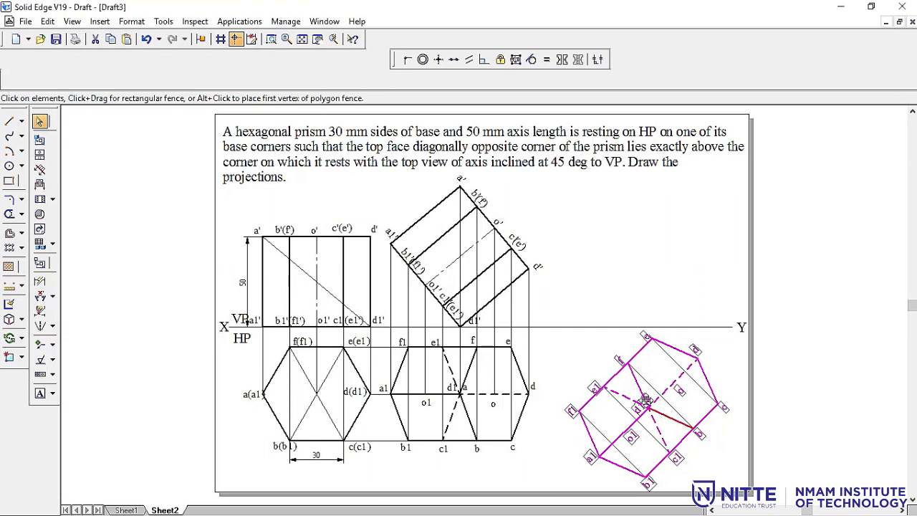
{"action": "left_click_drag", "start_coordinate": [648, 400], "coordinate": [642, 405]}
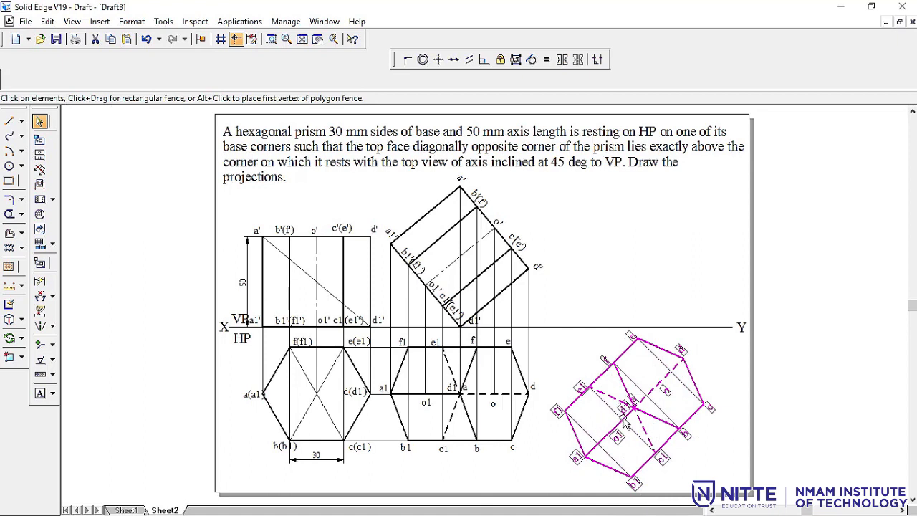
Add a 45° angular dimension between the XY line and the rotated top view
{"action": "left_click", "coordinate": [40, 296]}
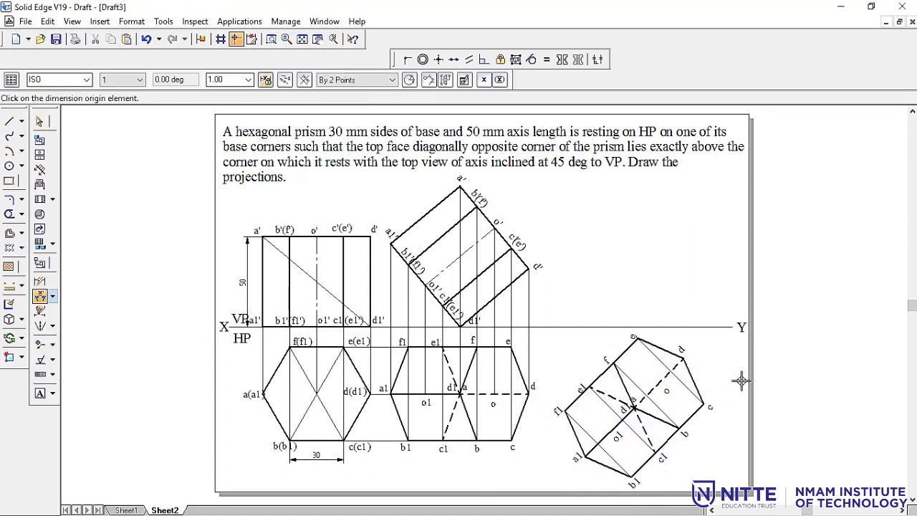
{"action": "left_click", "coordinate": [602, 327]}
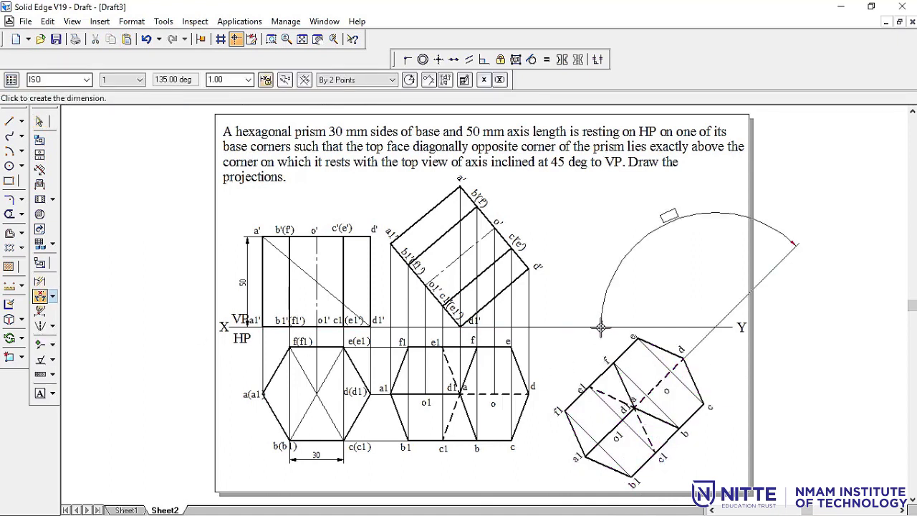
{"action": "left_click", "coordinate": [685, 346]}
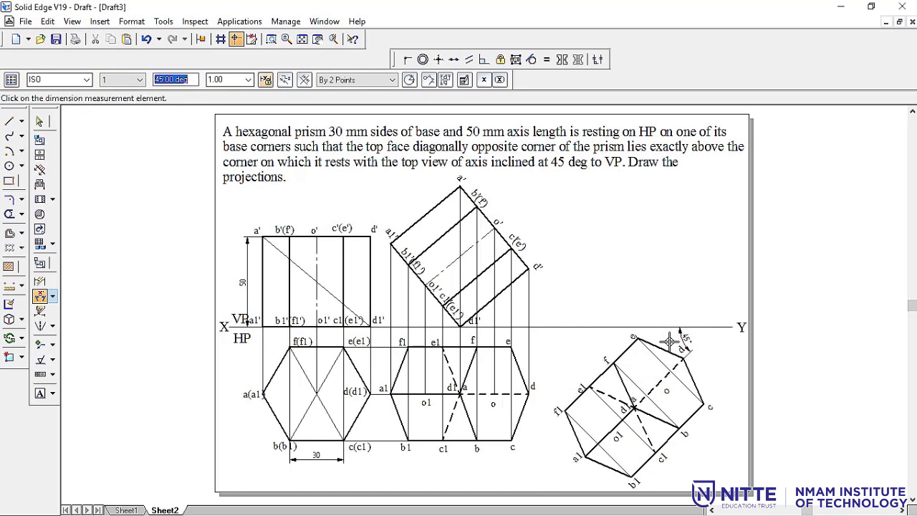
Zoom into the area holding the three sets of projection drawings
{"action": "left_click", "coordinate": [270, 39]}
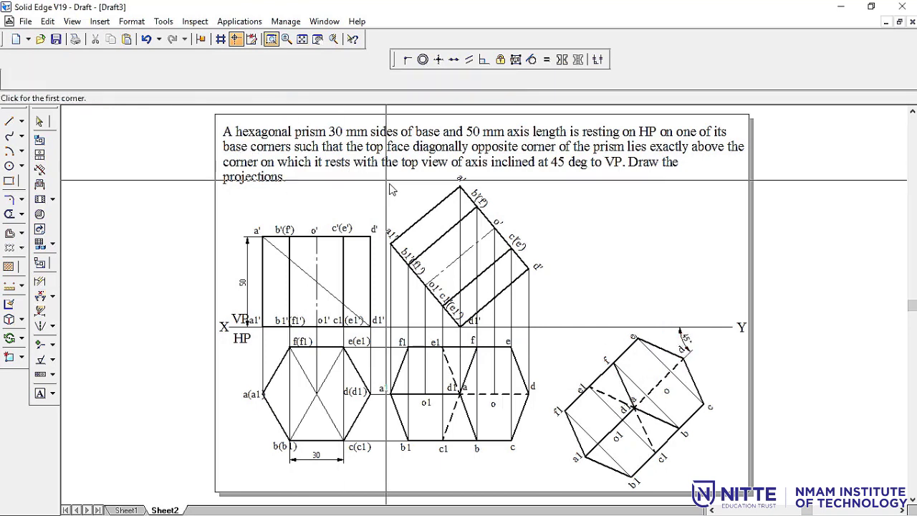
{"action": "left_click", "coordinate": [375, 158]}
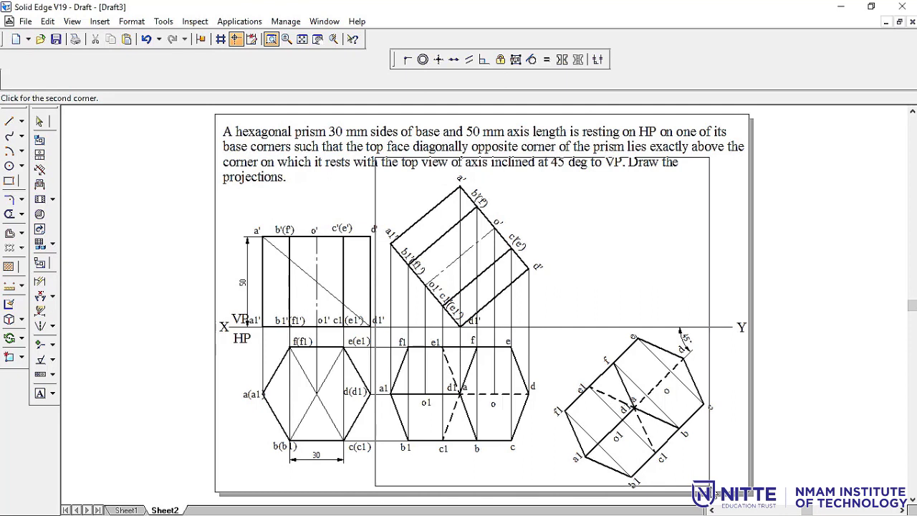
{"action": "left_click", "coordinate": [716, 487]}
{"action": "key", "text": "Escape"}
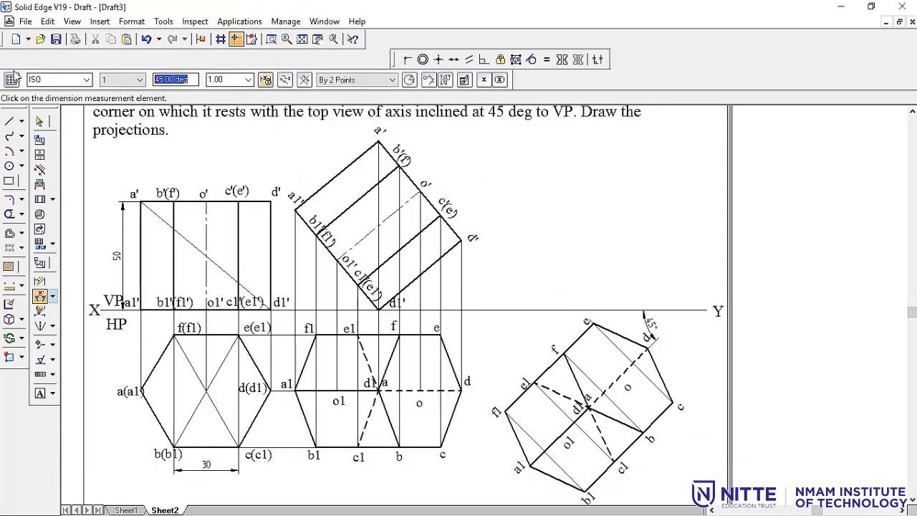
Draw continuous horizontal projectors to the right from a', b'(f'), c'(e') and d'
{"action": "left_click", "coordinate": [9, 121]}
{"action": "left_click", "coordinate": [378, 142]}
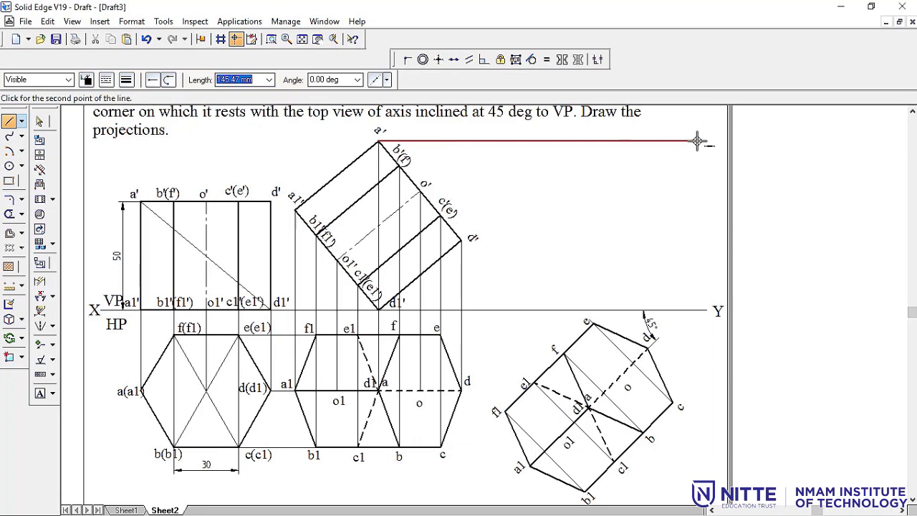
{"action": "left_click", "coordinate": [106, 80]}
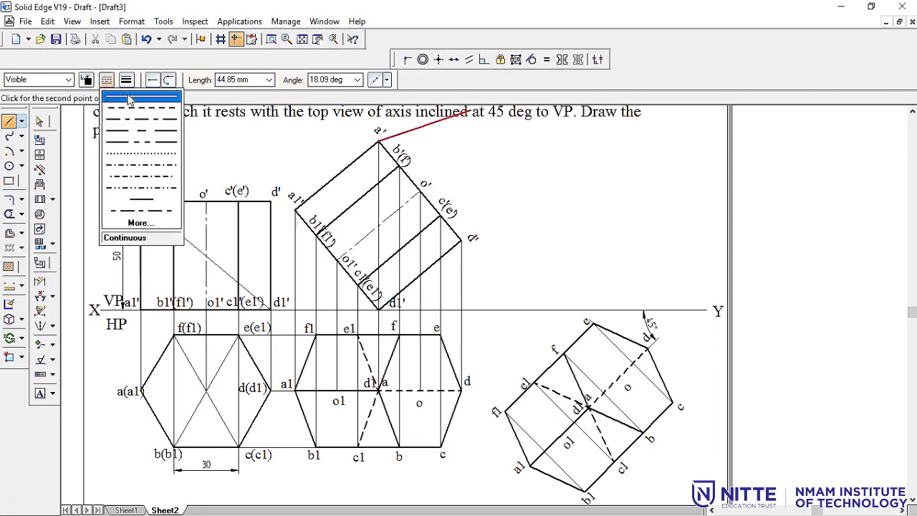
{"action": "left_click", "coordinate": [126, 80]}
{"action": "key", "text": "Escape"}
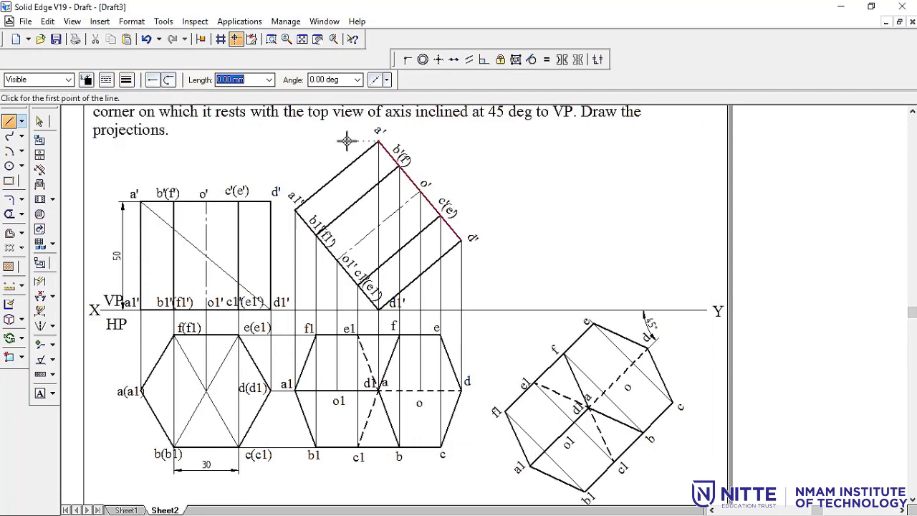
{"action": "left_click", "coordinate": [377, 142]}
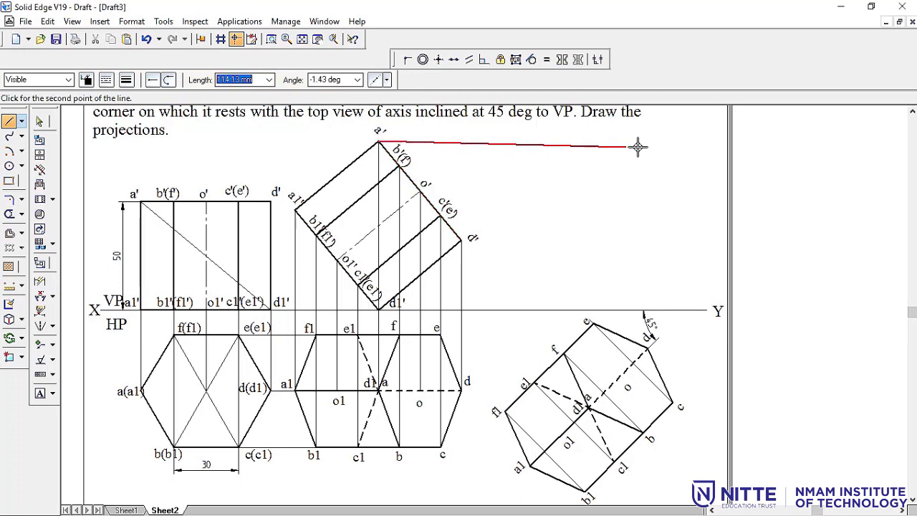
{"action": "left_click", "coordinate": [690, 141]}
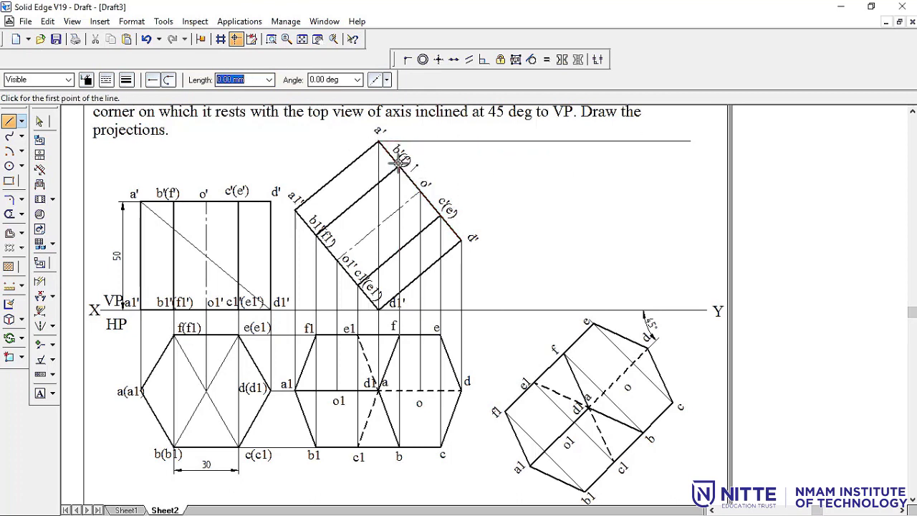
{"action": "left_click", "coordinate": [400, 165]}
{"action": "left_click", "coordinate": [700, 165]}
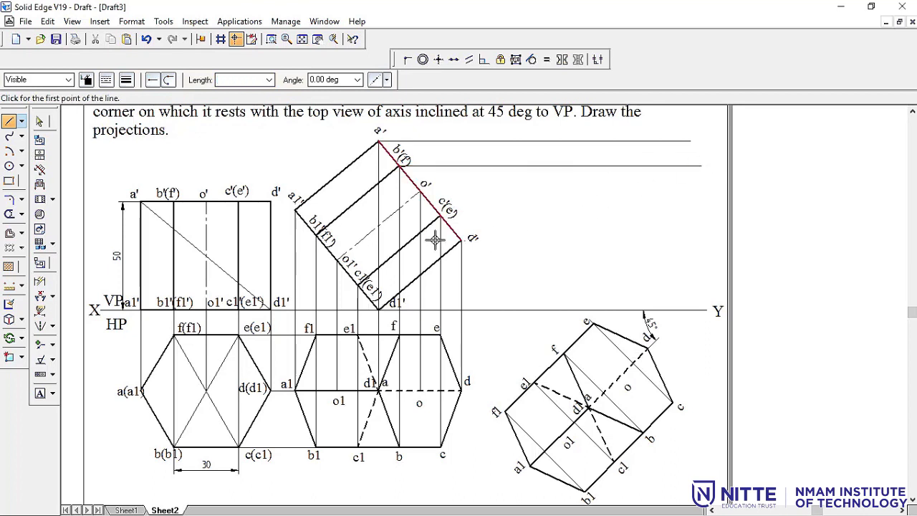
{"action": "left_click", "coordinate": [439, 214]}
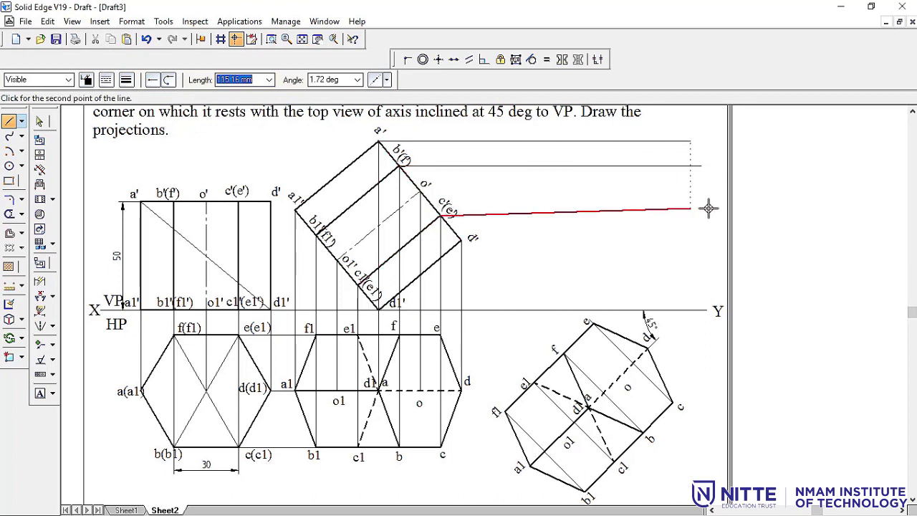
{"action": "left_click", "coordinate": [701, 215]}
{"action": "right_click", "coordinate": [701, 214]}
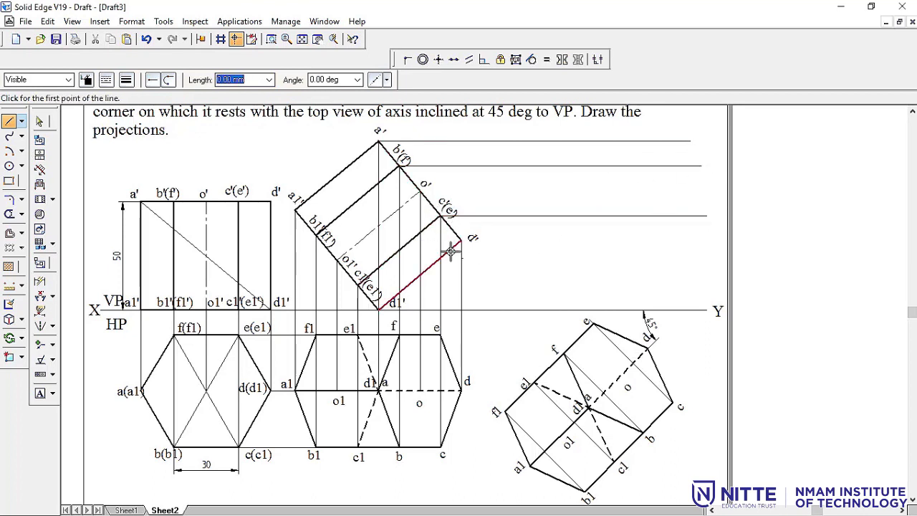
{"action": "left_click", "coordinate": [460, 241]}
{"action": "left_click", "coordinate": [701, 240]}
{"action": "right_click", "coordinate": [701, 240]}
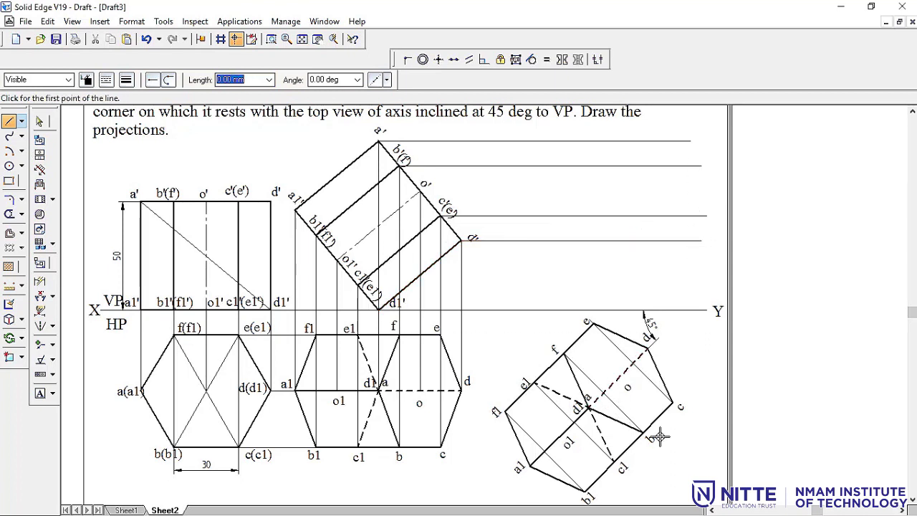
Draw vertical projectors up from the rotated top view's corners to their front-view levels
{"action": "left_click", "coordinate": [587, 408]}
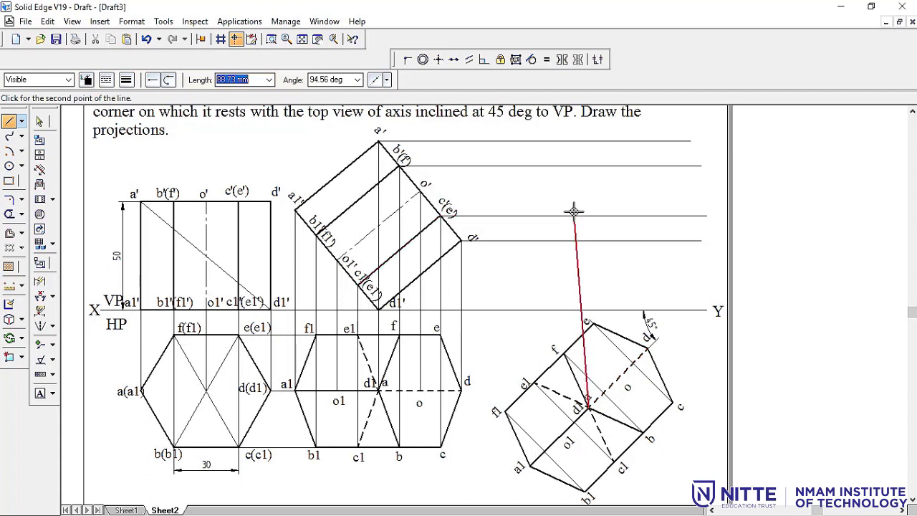
{"action": "left_click", "coordinate": [588, 141]}
{"action": "right_click", "coordinate": [587, 142]}
{"action": "left_click", "coordinate": [643, 432]}
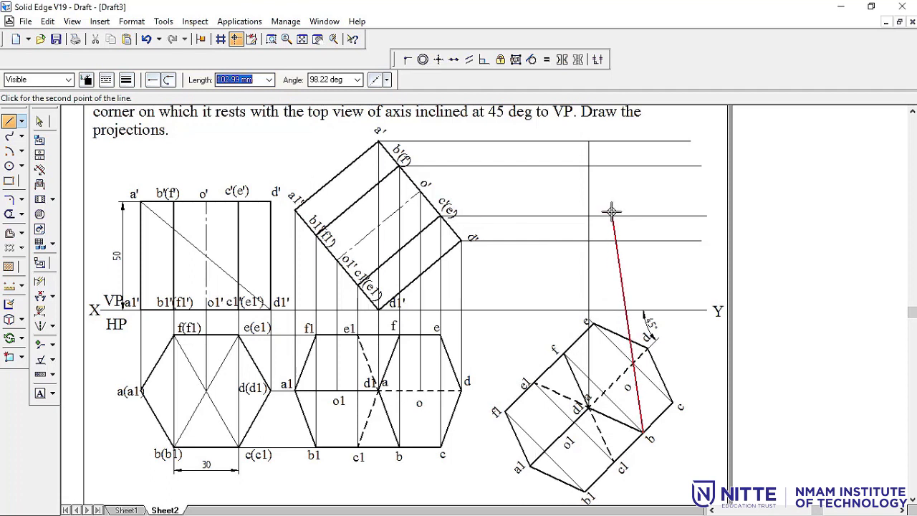
{"action": "left_click", "coordinate": [643, 165]}
{"action": "left_click", "coordinate": [671, 403]}
{"action": "left_click", "coordinate": [673, 215]}
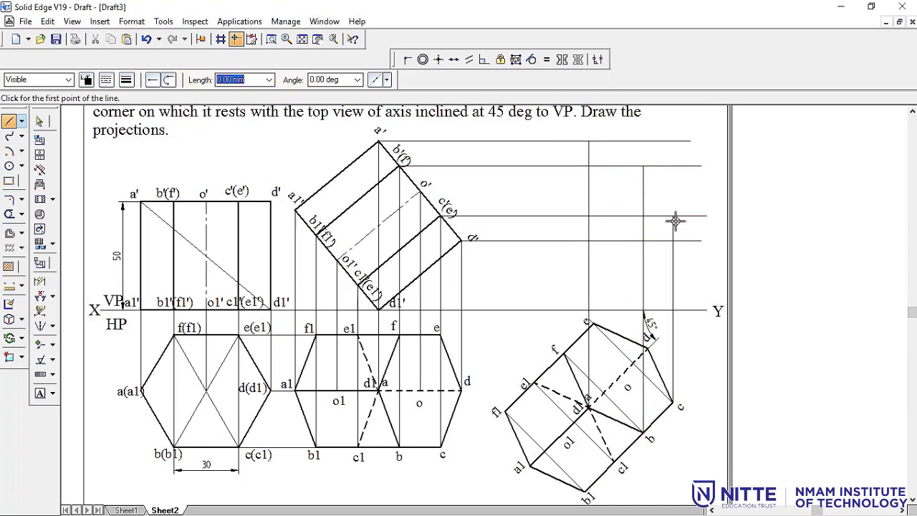
{"action": "left_click", "coordinate": [647, 347]}
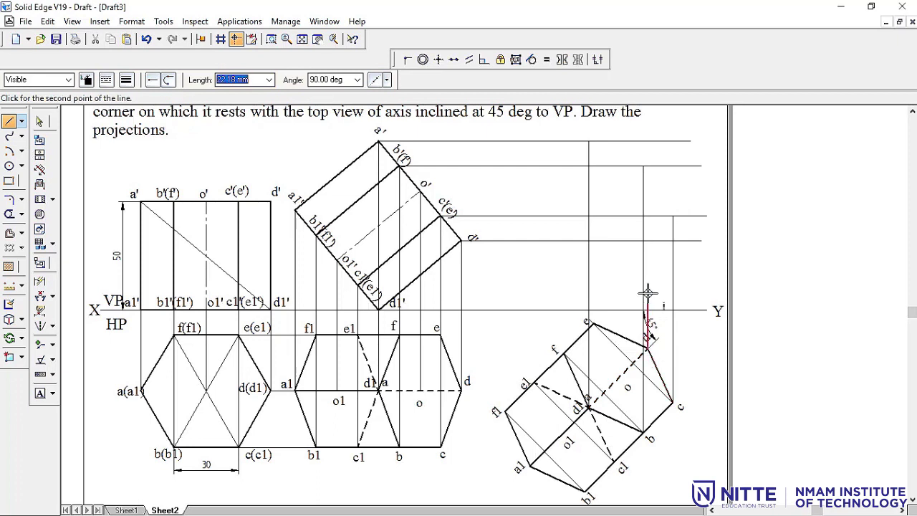
{"action": "left_click", "coordinate": [647, 241]}
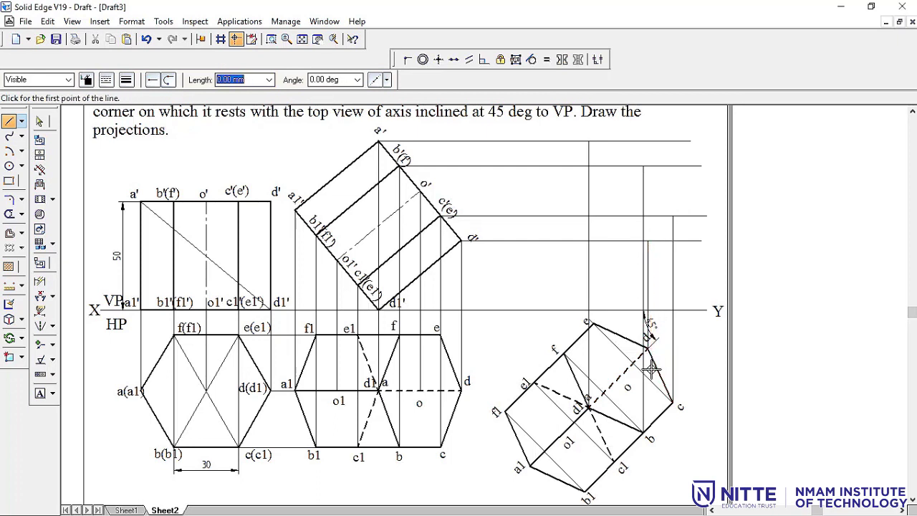
{"action": "left_click", "coordinate": [592, 323]}
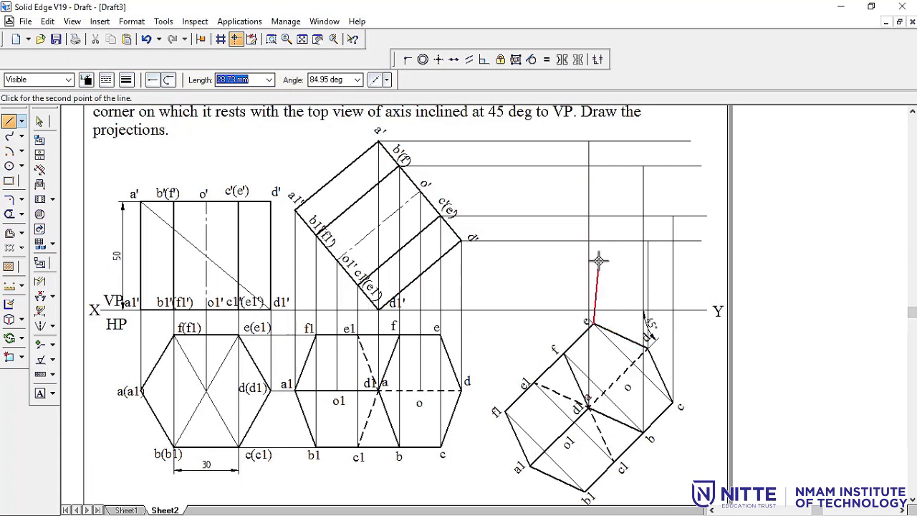
{"action": "right_click", "coordinate": [599, 200]}
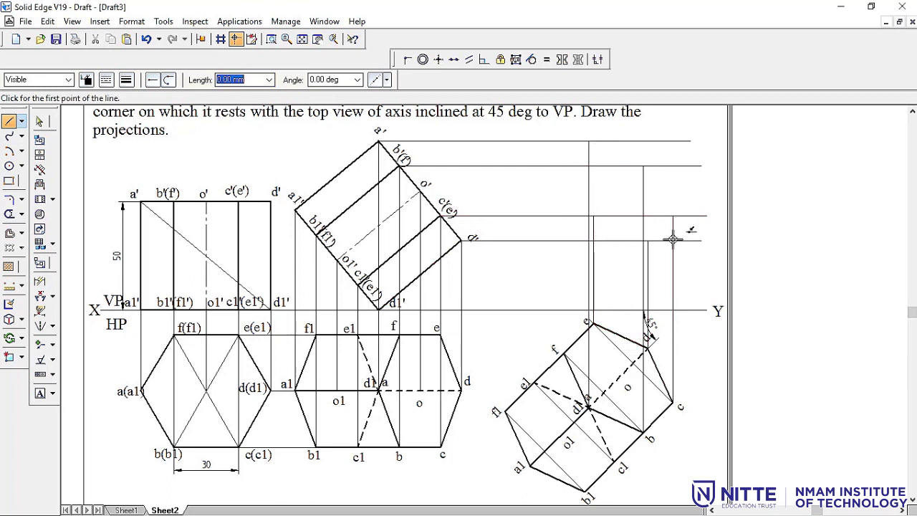
{"action": "left_click", "coordinate": [587, 407]}
{"action": "left_click", "coordinate": [565, 354]}
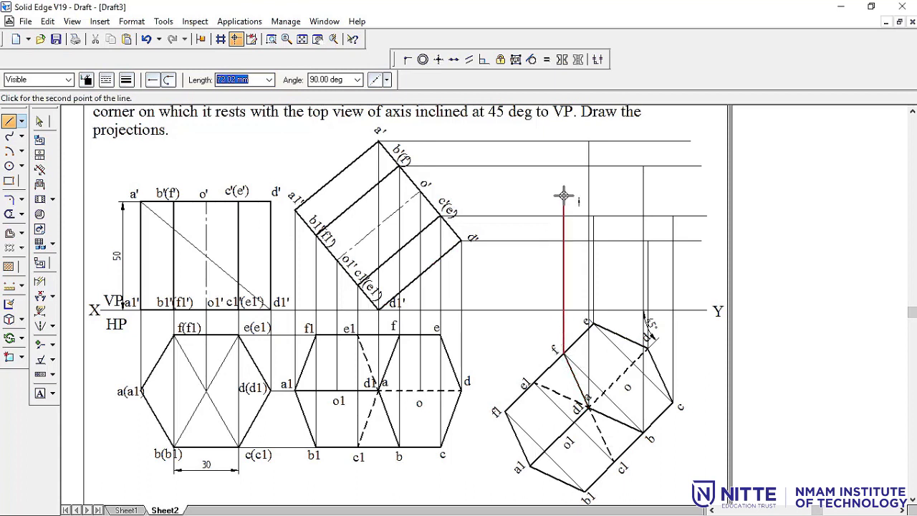
{"action": "left_click", "coordinate": [565, 165]}
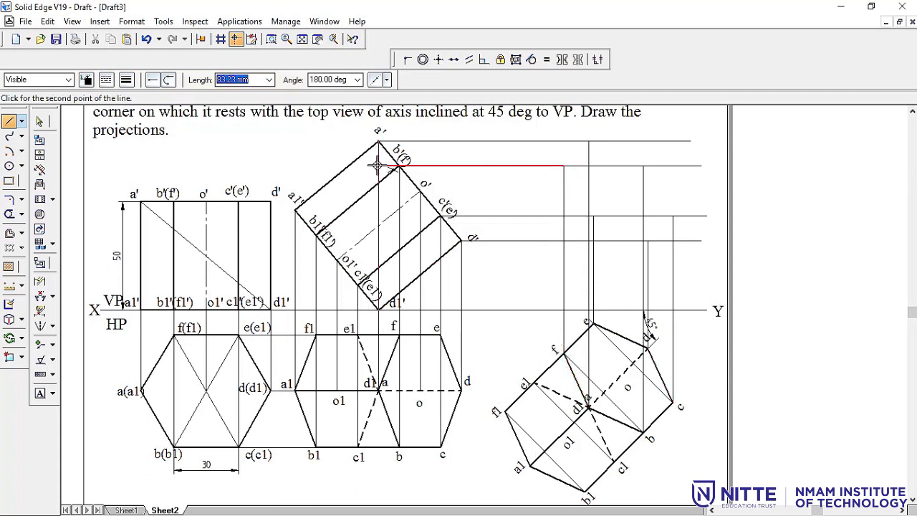
Redraw the vertical projector from f up to the b'(f') level and trim the projector ends
{"action": "left_click", "coordinate": [145, 39]}
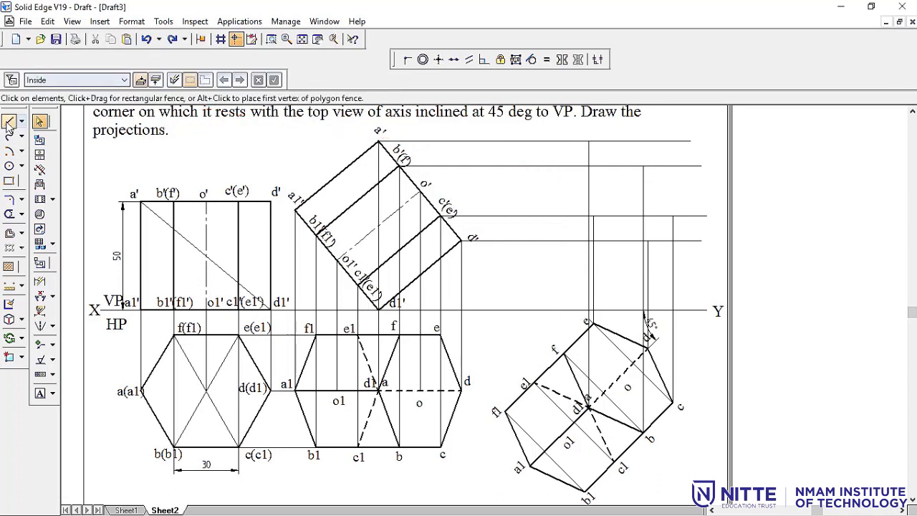
{"action": "left_click", "coordinate": [565, 351]}
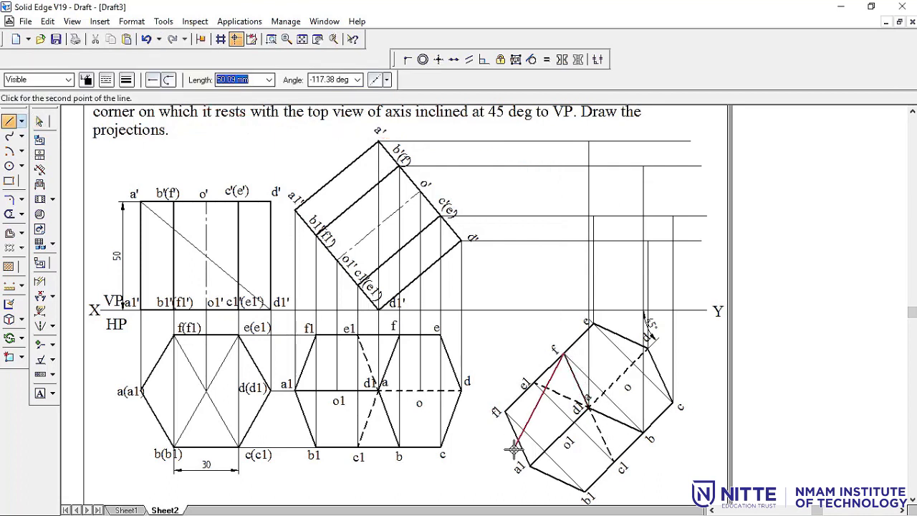
{"action": "left_click", "coordinate": [565, 167]}
{"action": "right_click", "coordinate": [228, 213]}
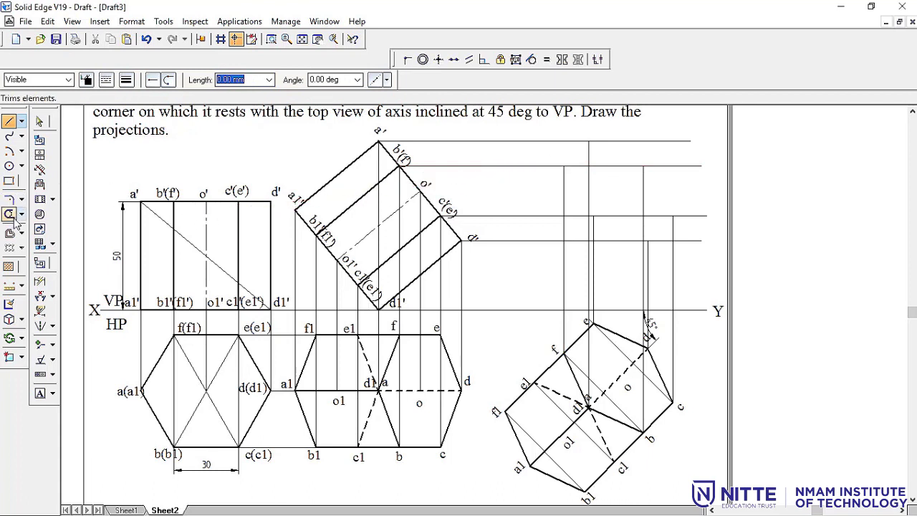
{"action": "left_click", "coordinate": [9, 213]}
{"action": "mouse_move", "coordinate": [661, 135]}
{"action": "left_mouse_down"}
{"action": "mouse_move", "coordinate": [691, 225]}
{"action": "mouse_move", "coordinate": [689, 288]}
{"action": "left_mouse_up"}
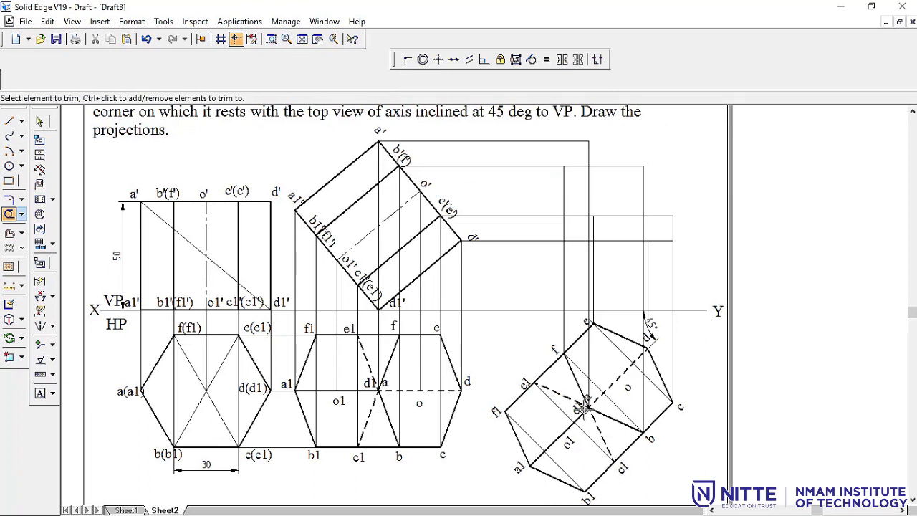
Place text labels a, b, c, d and e at the new projector intersections
{"action": "left_click", "coordinate": [40, 392]}
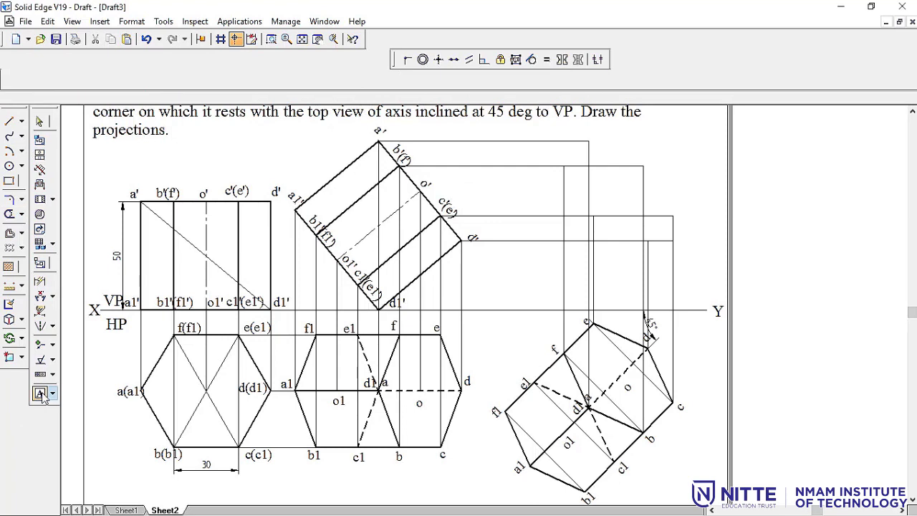
{"action": "left_click", "coordinate": [589, 130]}
{"action": "type", "text": "a"}
{"action": "left_click", "coordinate": [648, 153]}
{"action": "type", "text": "b"}
{"action": "left_click", "coordinate": [675, 212]}
{"action": "type", "text": "c"}
{"action": "left_click", "coordinate": [651, 227]}
{"action": "type", "text": "d"}
{"action": "left_click", "coordinate": [593, 199]}
{"action": "type", "text": "e"}
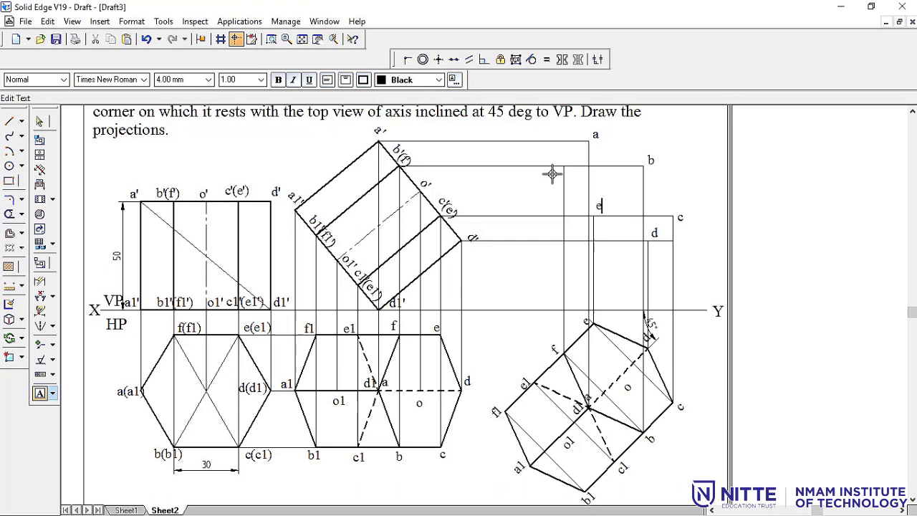
Undo the unprimed labels and relabel the intersections a' through f'
{"action": "left_click", "coordinate": [146, 39]}
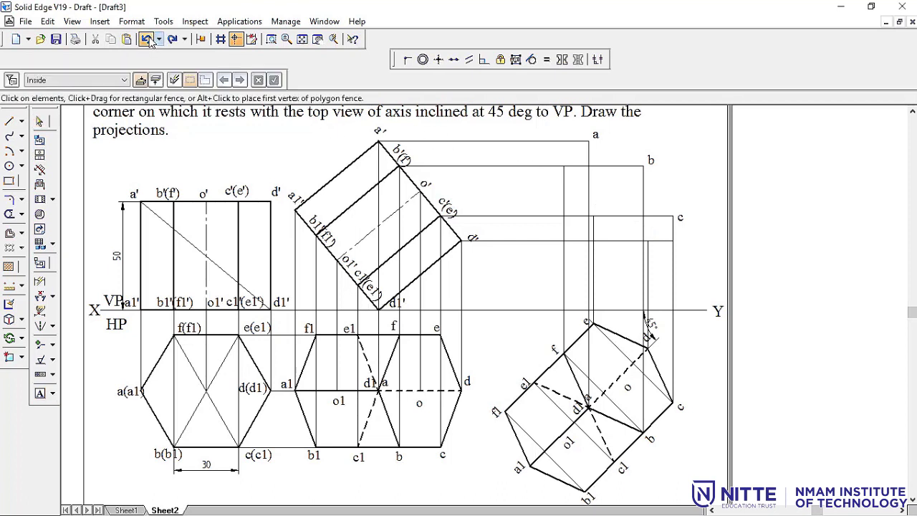
{"action": "left_click", "coordinate": [40, 393]}
{"action": "left_click", "coordinate": [592, 129]}
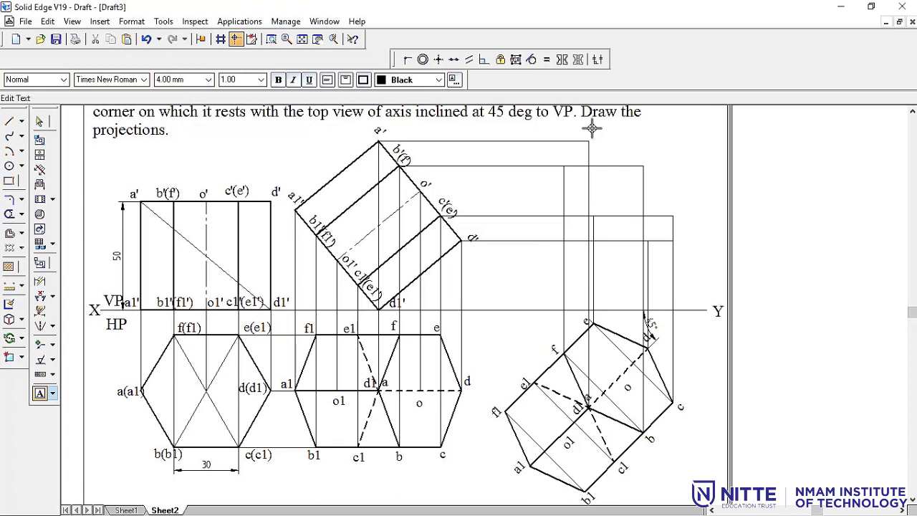
{"action": "left_click", "coordinate": [649, 150]}
{"action": "type", "text": "b'"}
{"action": "left_click", "coordinate": [677, 208]}
{"action": "type", "text": "c'"}
{"action": "left_click", "coordinate": [651, 226]}
{"action": "type", "text": "d"}
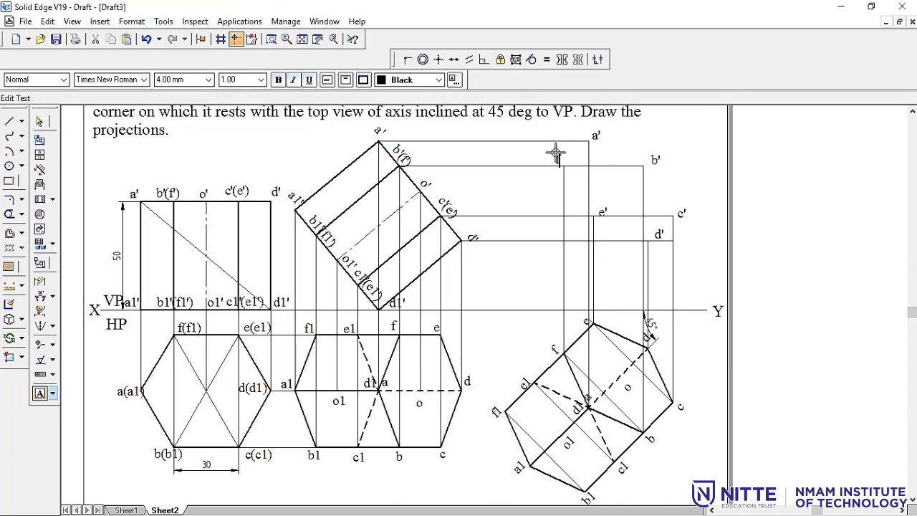
{"action": "type", "text": "f'"}
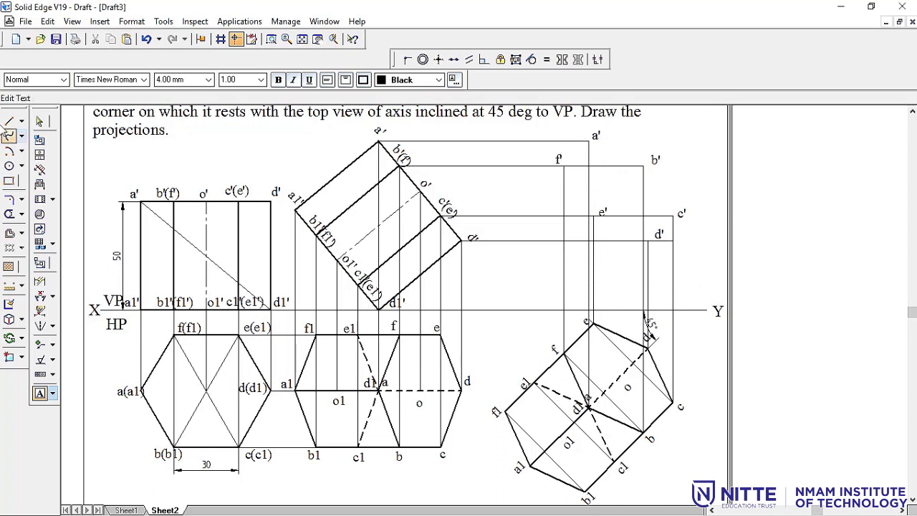
{"action": "left_click", "coordinate": [10, 121]}
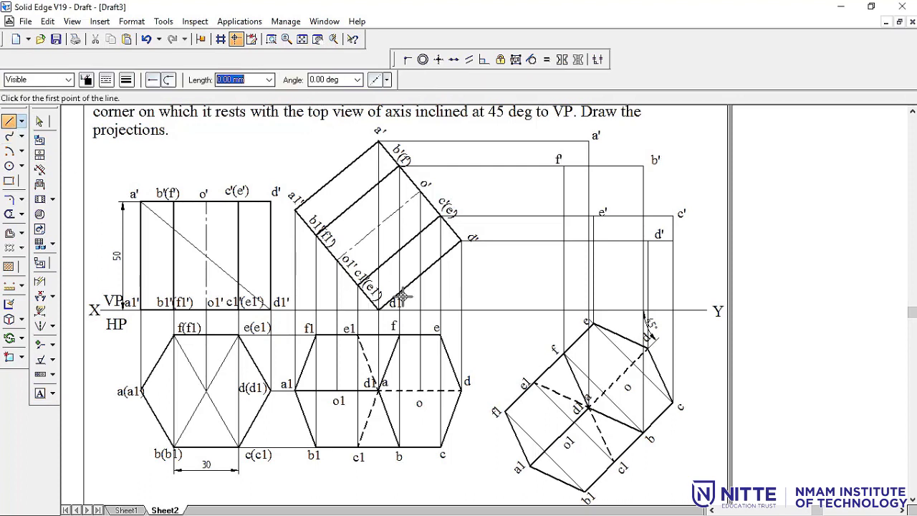
Draw projectors from a1', b1'(f1') and c1'(e1') across and down to a1, b1 and c1
{"action": "left_click", "coordinate": [296, 209]}
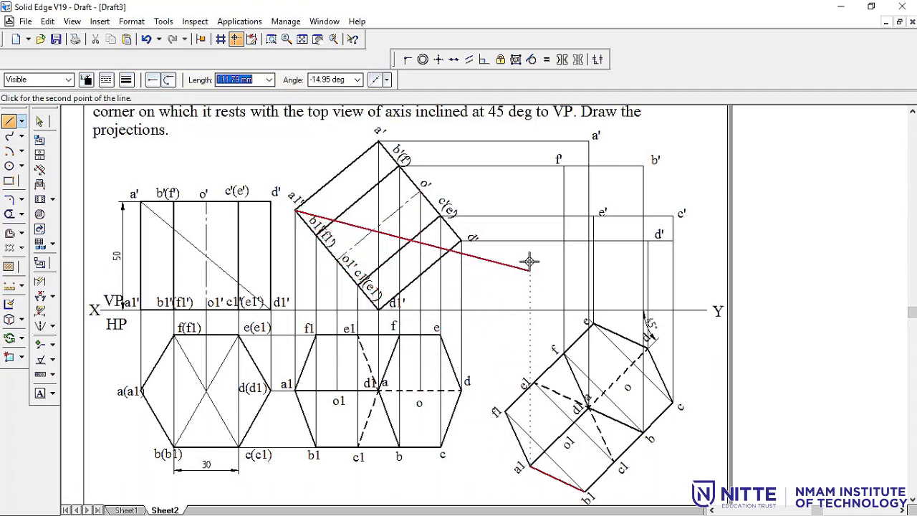
{"action": "left_click", "coordinate": [531, 210]}
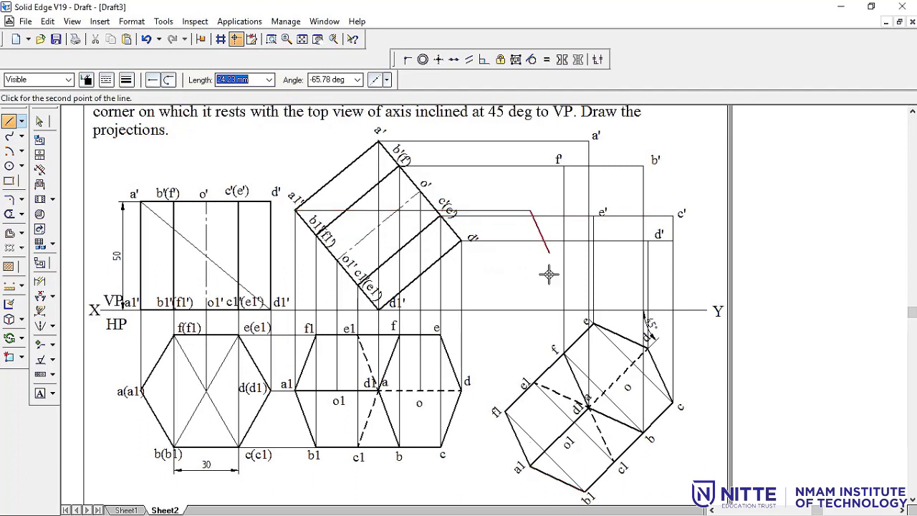
{"action": "left_click", "coordinate": [530, 466]}
{"action": "key", "text": "Escape"}
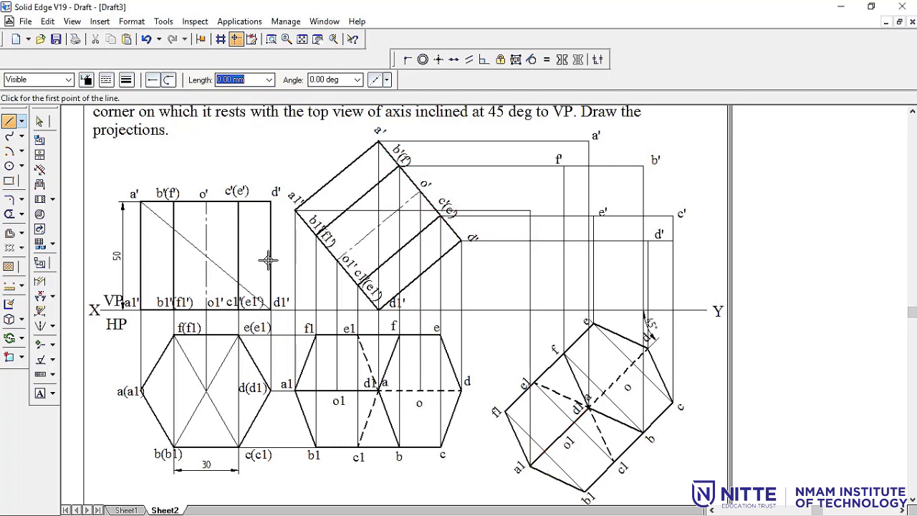
{"action": "left_click", "coordinate": [315, 236]}
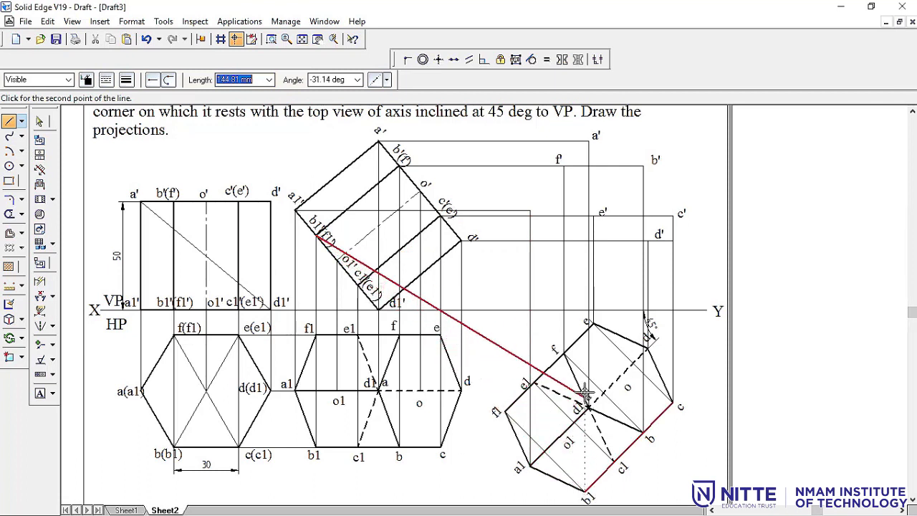
{"action": "left_click", "coordinate": [585, 235]}
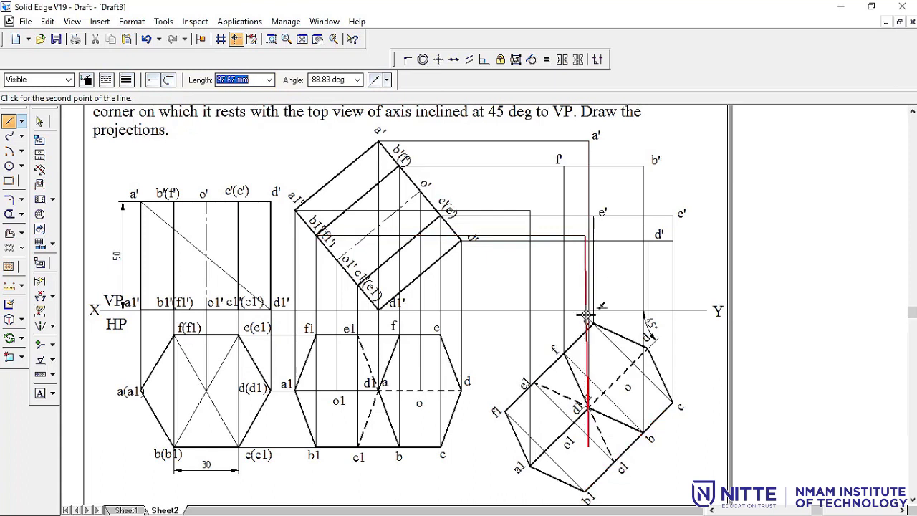
{"action": "left_click", "coordinate": [584, 491]}
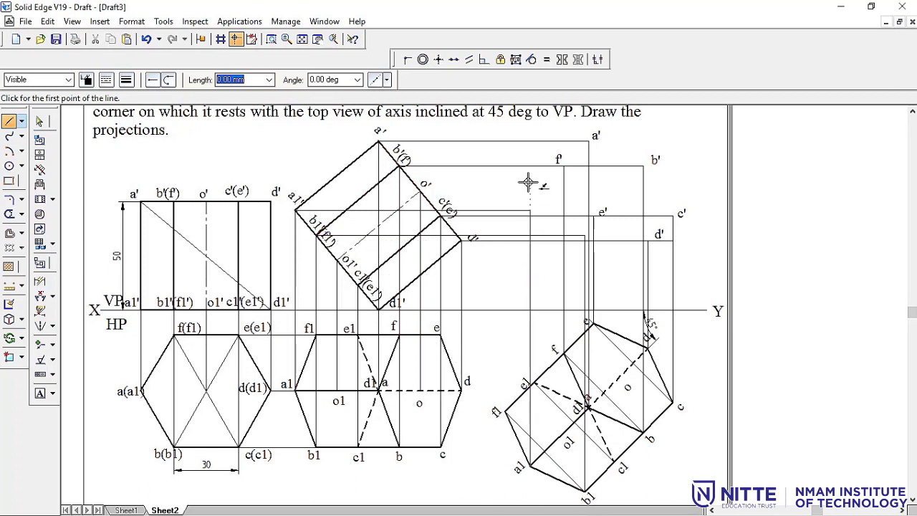
{"action": "left_click", "coordinate": [358, 284]}
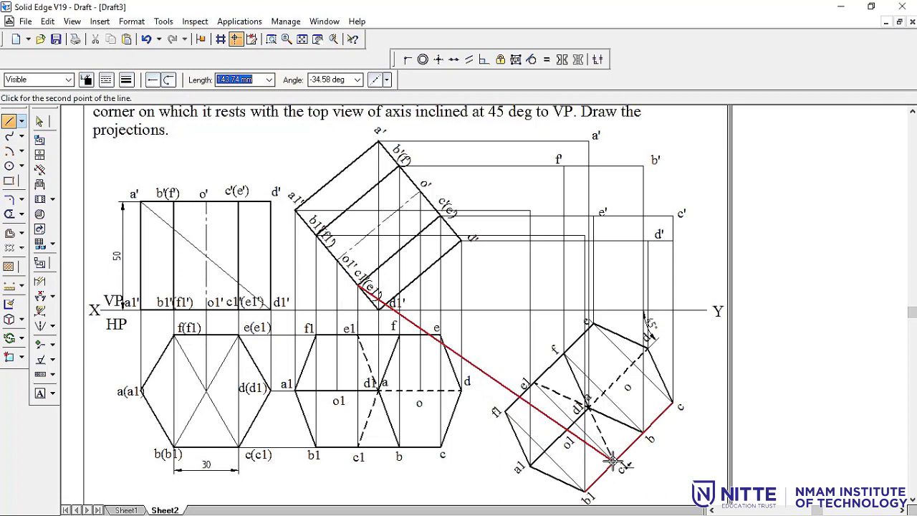
{"action": "left_click", "coordinate": [613, 285]}
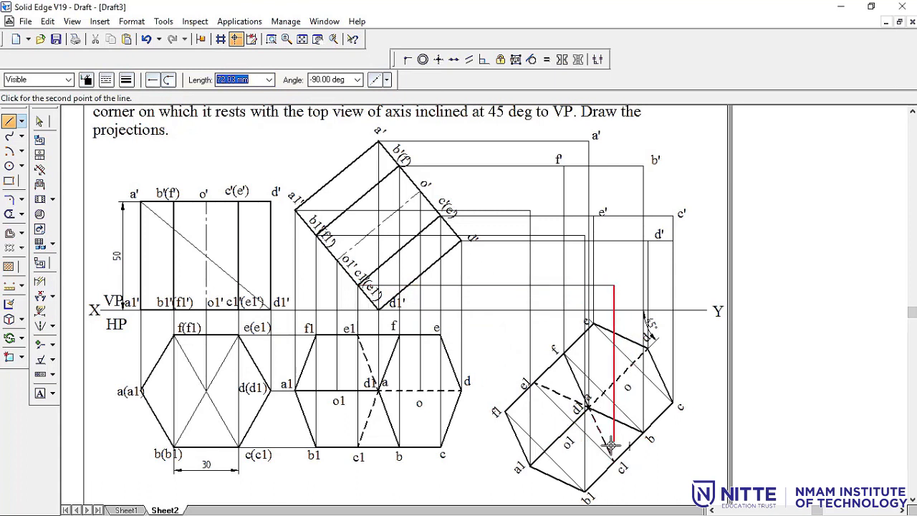
{"action": "left_click", "coordinate": [614, 459]}
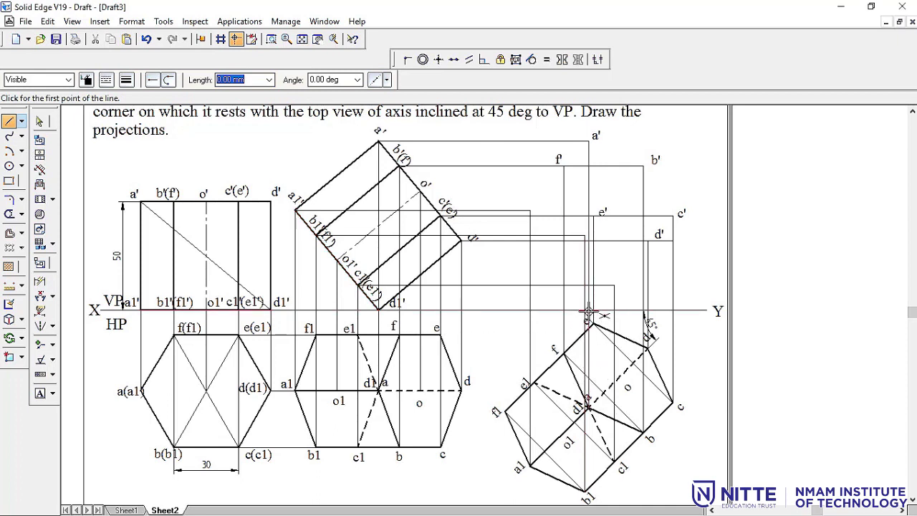
Draw vertical projectors rising from e and f1 up to the horizontal projectors
{"action": "left_click", "coordinate": [533, 382]}
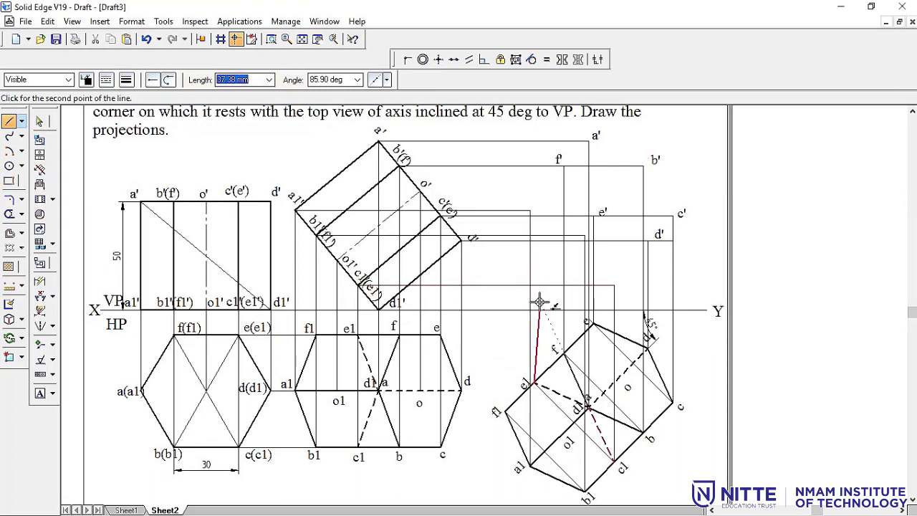
{"action": "left_click", "coordinate": [271, 39]}
{"action": "left_click", "coordinate": [490, 264]}
{"action": "left_click", "coordinate": [611, 371]}
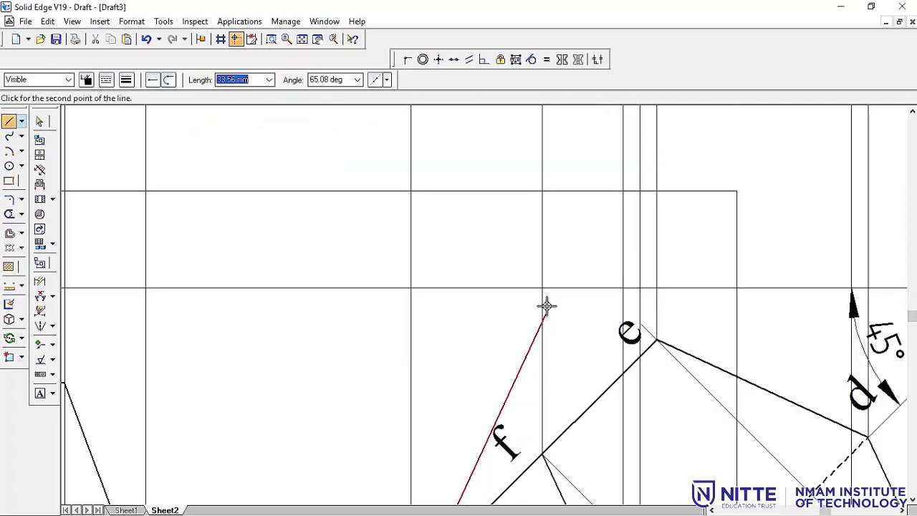
{"action": "left_click", "coordinate": [426, 189]}
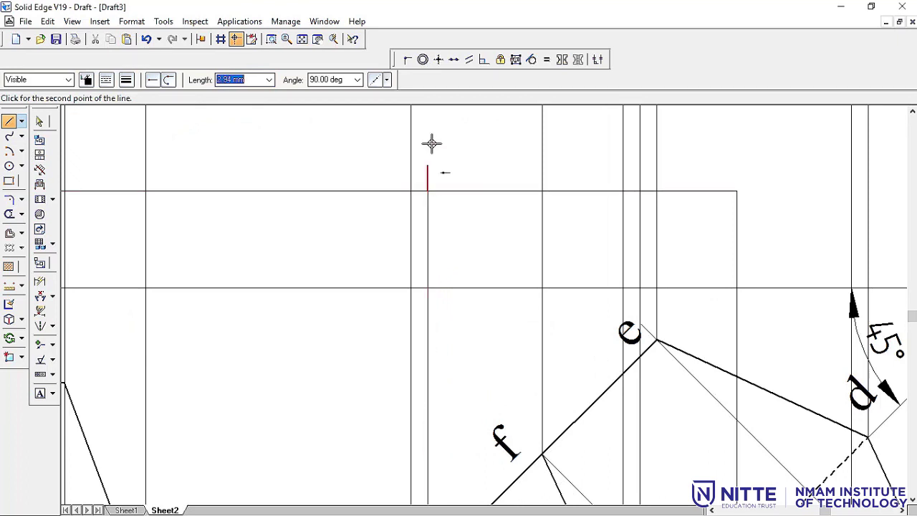
{"action": "left_click", "coordinate": [301, 40]}
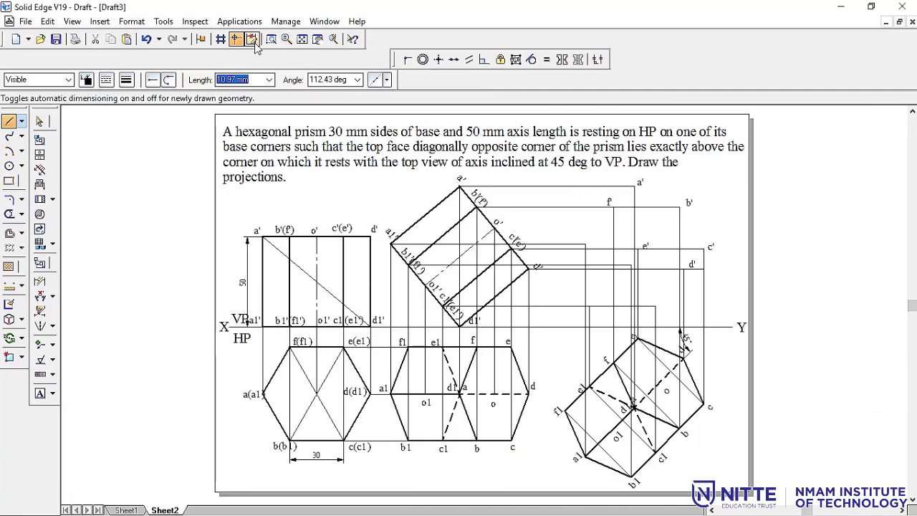
{"action": "left_click", "coordinate": [271, 39]}
{"action": "left_click", "coordinate": [699, 486]}
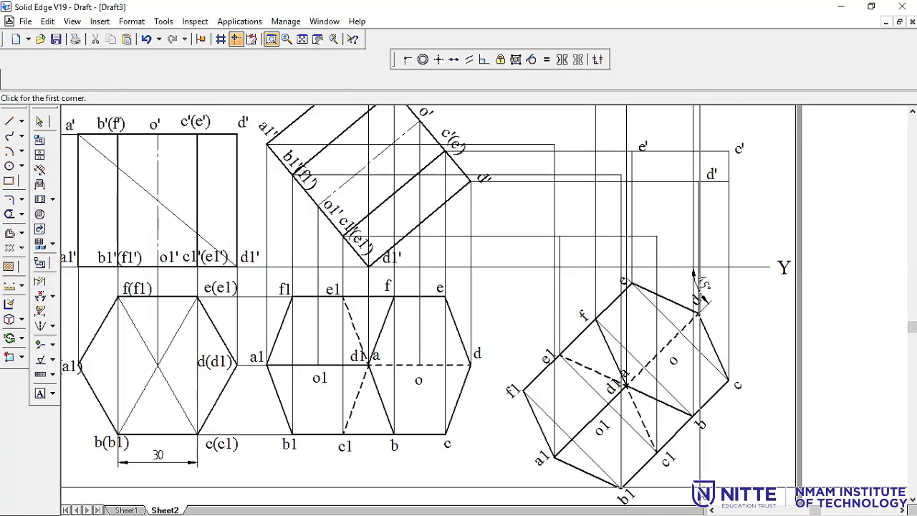
{"action": "right_click", "coordinate": [497, 422]}
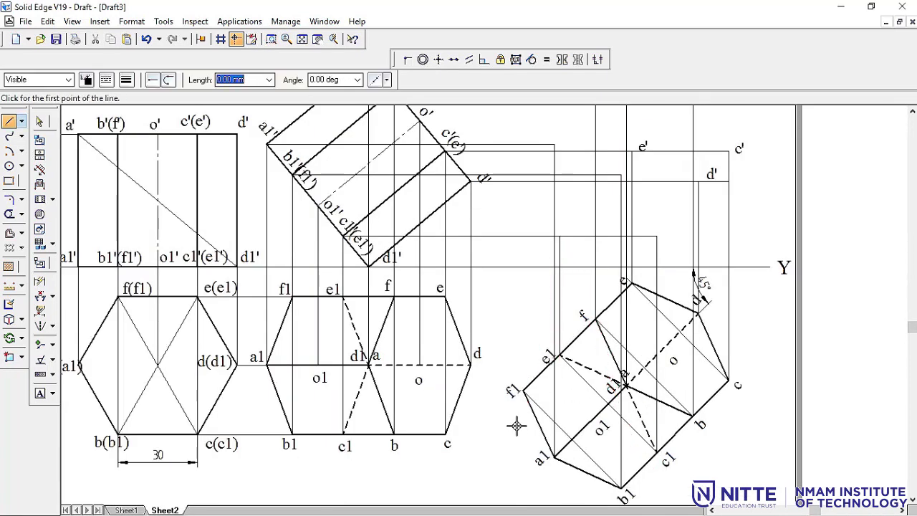
{"action": "left_click", "coordinate": [523, 389]}
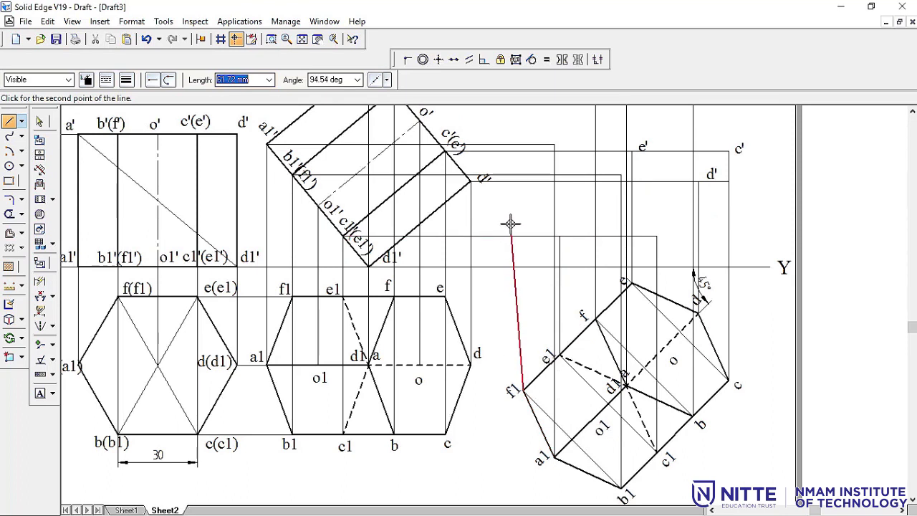
{"action": "left_click", "coordinate": [521, 175]}
{"action": "right_click", "coordinate": [441, 221]}
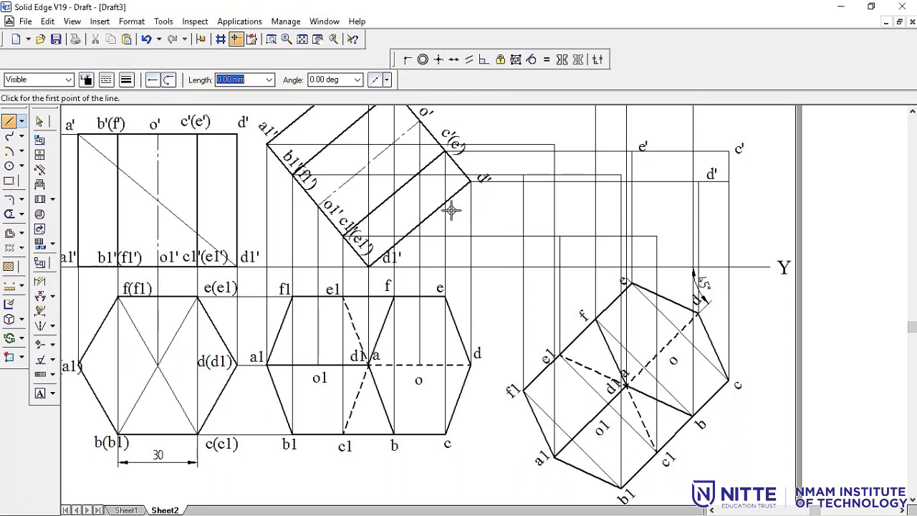
Place the a1' and f1' text labels at the lower projector intersections
{"action": "left_click", "coordinate": [40, 392]}
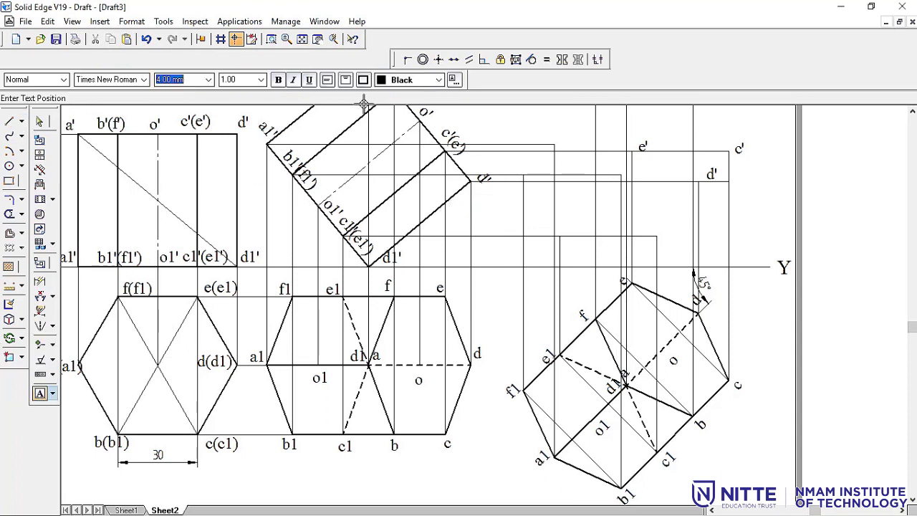
{"action": "left_click", "coordinate": [555, 130]}
{"action": "type", "text": "a1'"}
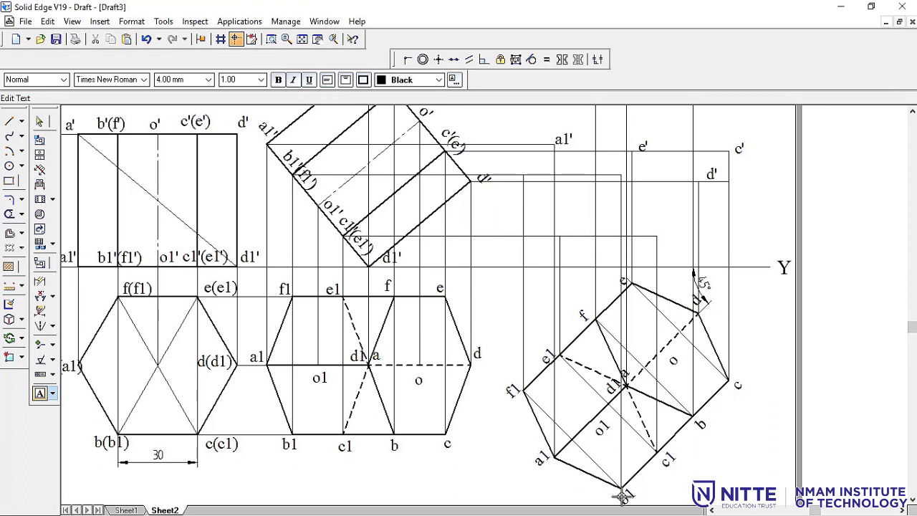
{"action": "left_click", "coordinate": [616, 161]}
{"action": "left_click", "coordinate": [617, 161]}
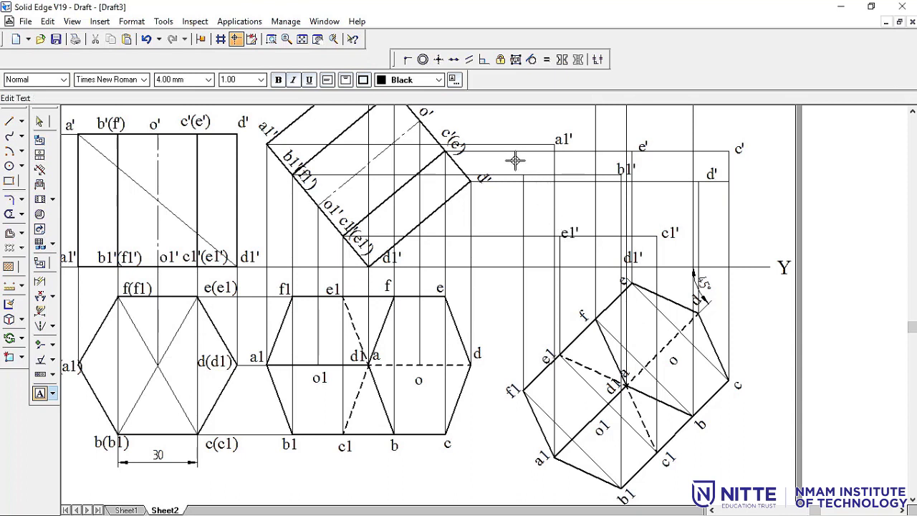
{"action": "type", "text": "f1'"}
Drag the f1', a1', b1', c1' and e1' labels into their final positions
{"action": "left_click", "coordinate": [39, 122]}
{"action": "left_click_drag", "start_coordinate": [537, 174], "coordinate": [533, 168]}
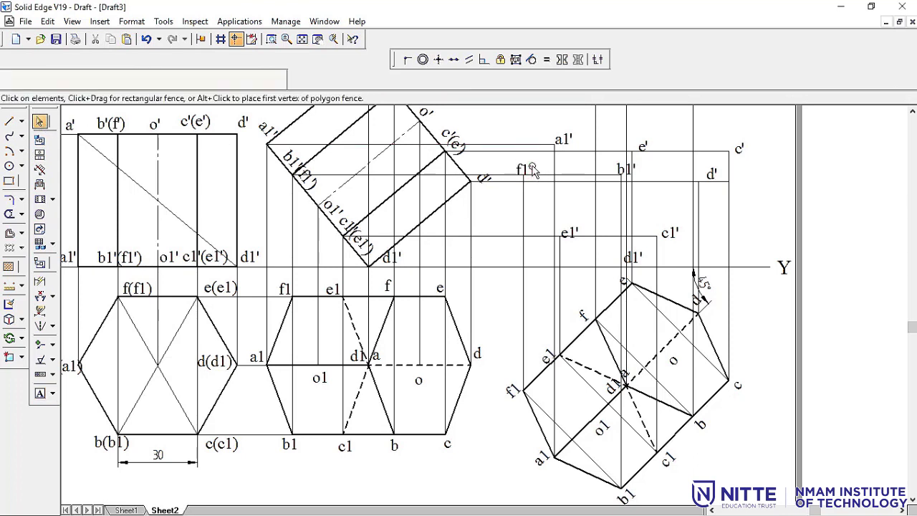
{"action": "left_click", "coordinate": [566, 136]}
{"action": "left_click_drag", "start_coordinate": [570, 135], "coordinate": [567, 126]}
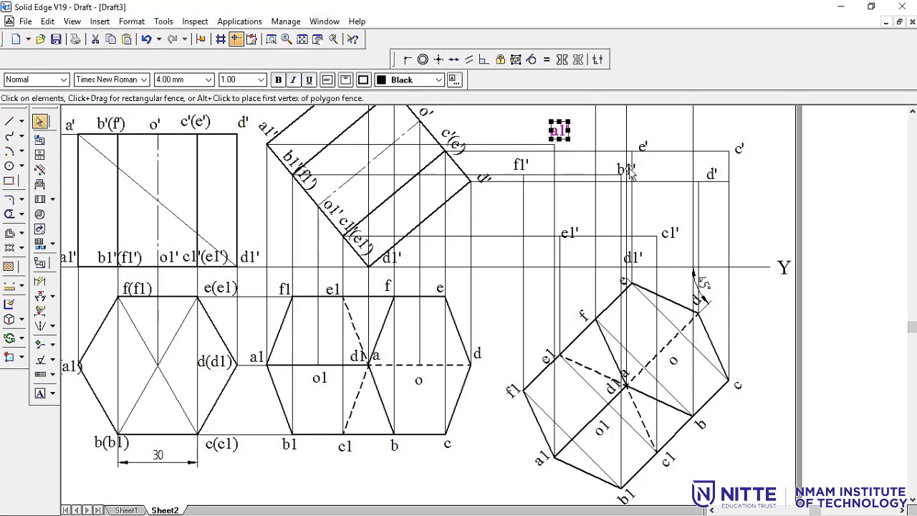
{"action": "left_click_drag", "start_coordinate": [634, 172], "coordinate": [635, 168]}
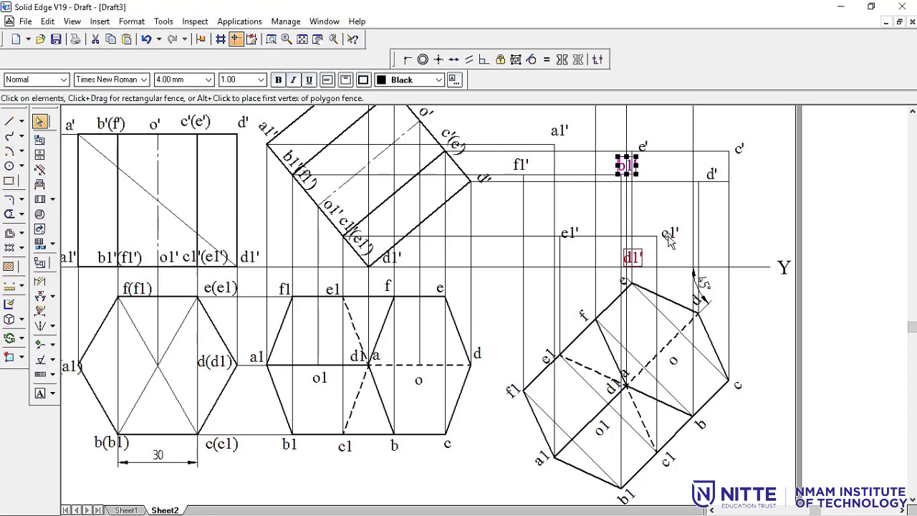
{"action": "left_click_drag", "start_coordinate": [676, 249], "coordinate": [665, 236]}
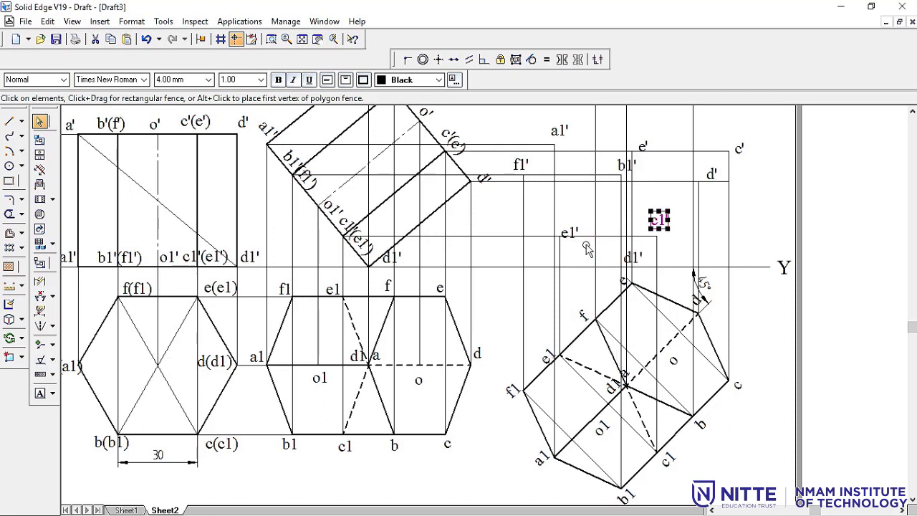
{"action": "left_click_drag", "start_coordinate": [571, 243], "coordinate": [548, 241]}
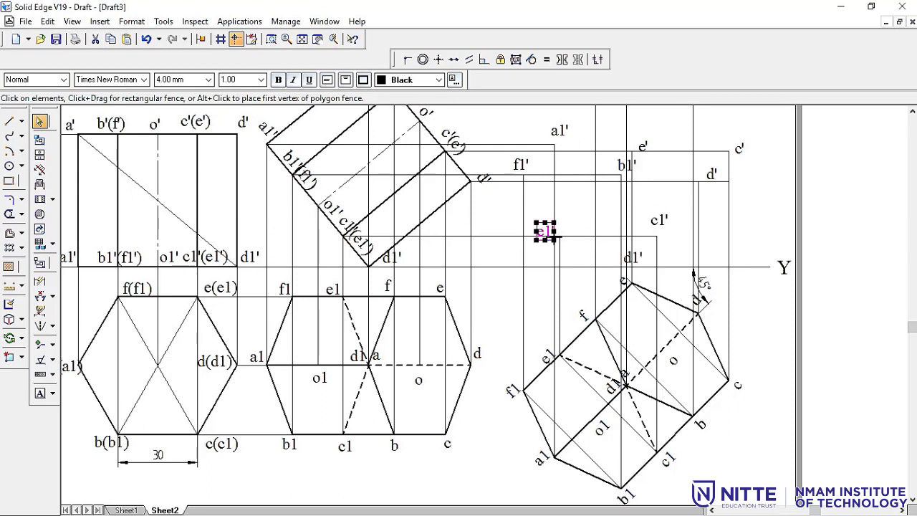
{"action": "key", "text": "l"}
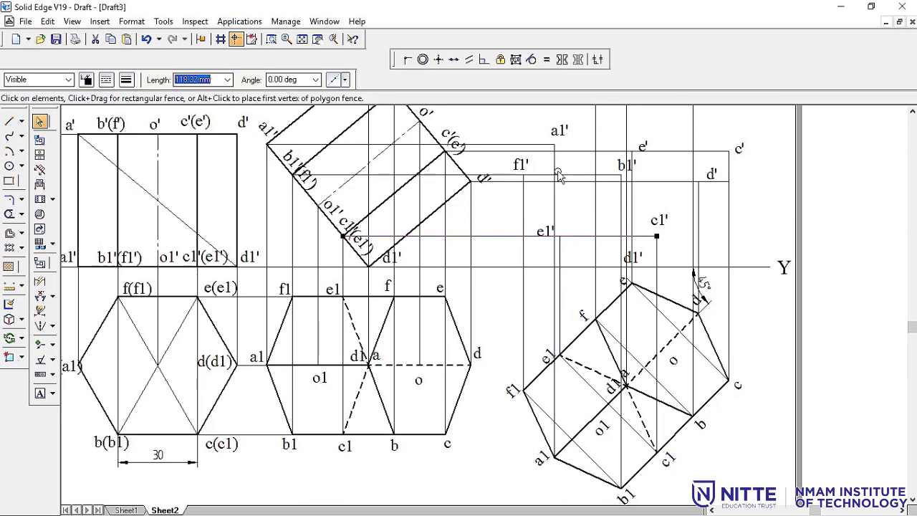
{"action": "left_click", "coordinate": [301, 39]}
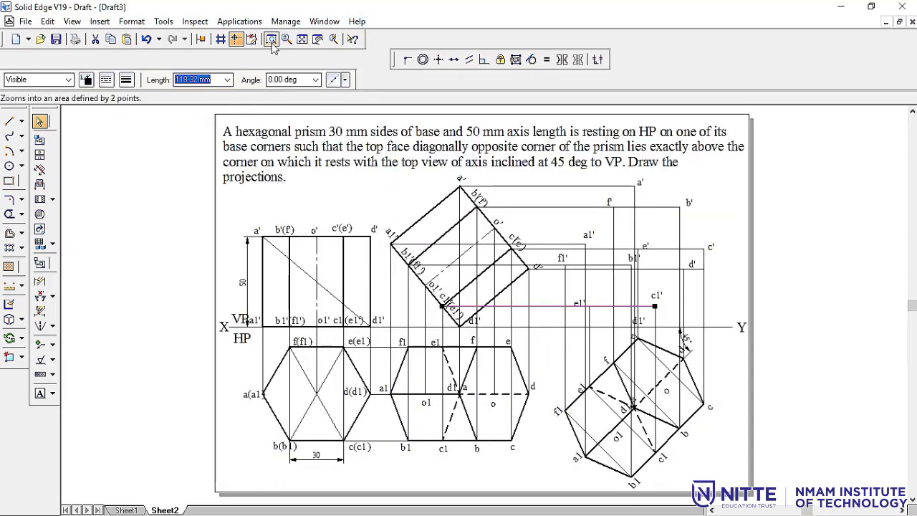
{"action": "left_click", "coordinate": [271, 38]}
{"action": "left_click", "coordinate": [744, 170]}
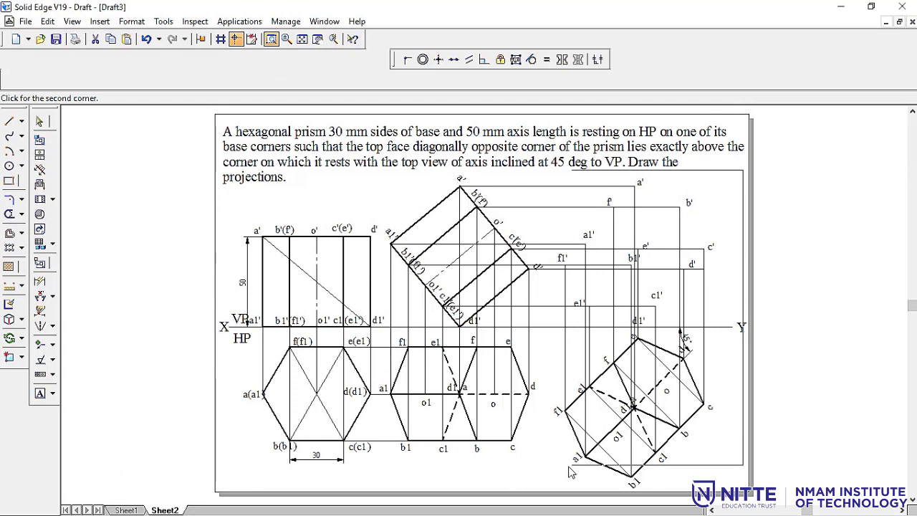
{"action": "left_click", "coordinate": [511, 490]}
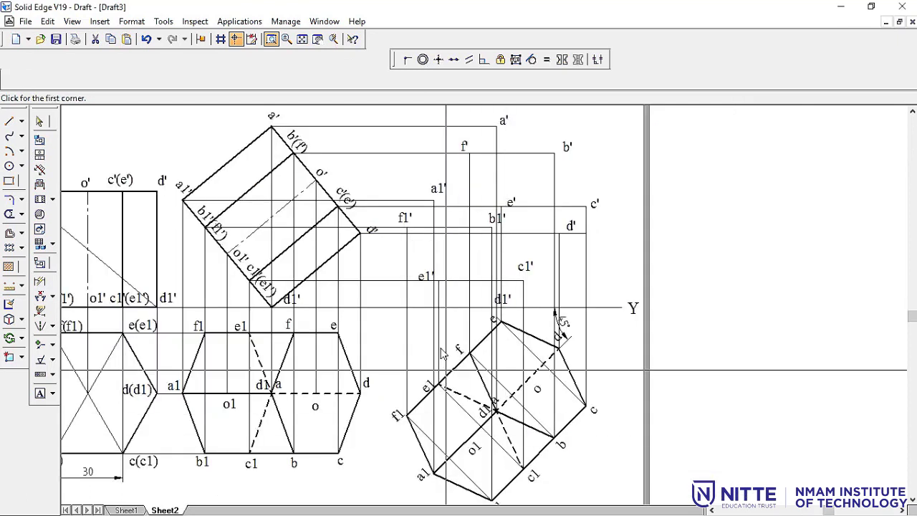
{"action": "left_click", "coordinate": [9, 121]}
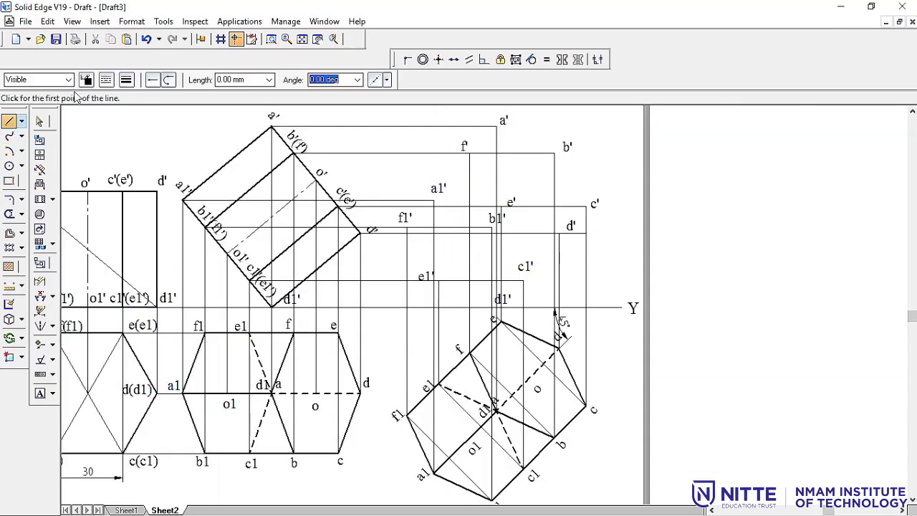
{"action": "left_click", "coordinate": [106, 80]}
{"action": "left_click", "coordinate": [126, 79]}
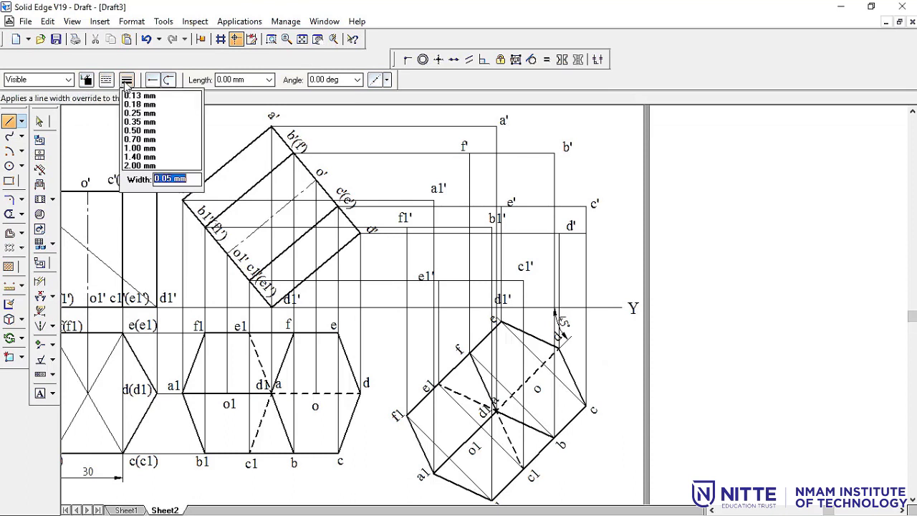
{"action": "left_click", "coordinate": [126, 82]}
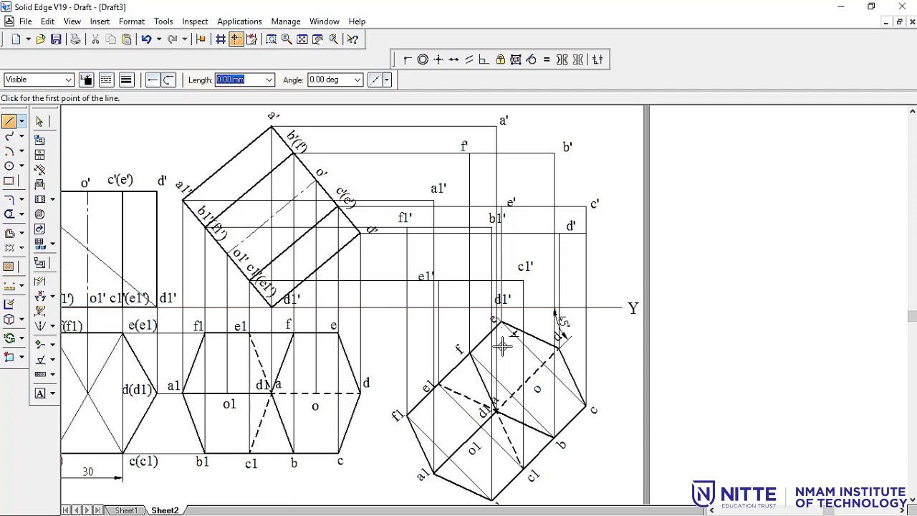
Abandon the start at d1', then chain outline edges c1'–c', c'–b' and b'–a'
{"action": "left_click", "coordinate": [497, 308]}
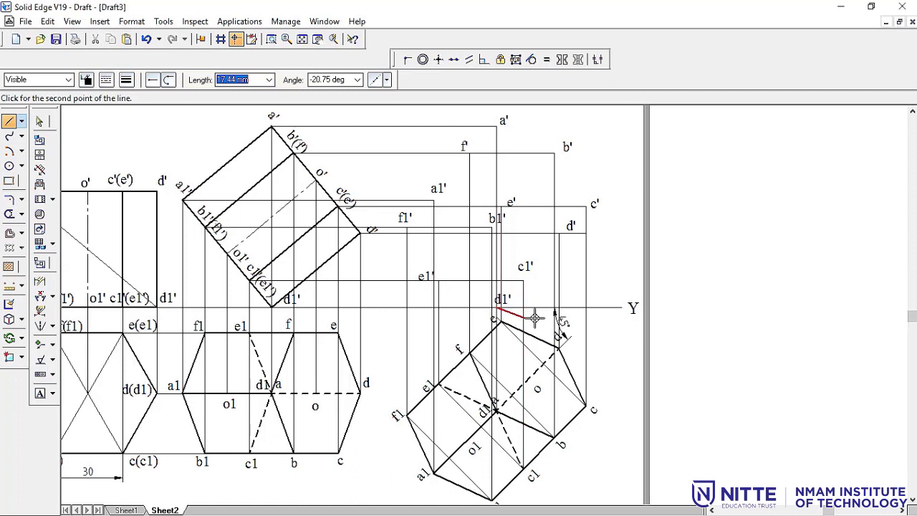
{"action": "right_click", "coordinate": [560, 235]}
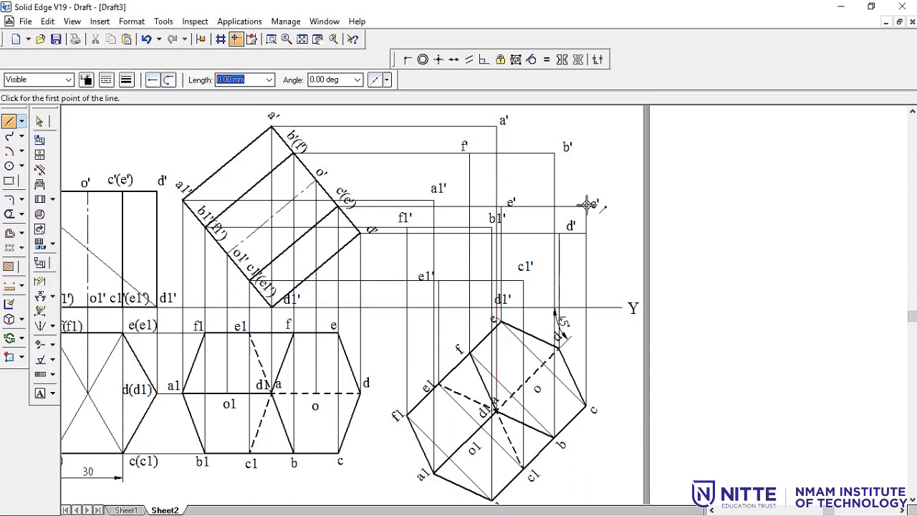
{"action": "left_click", "coordinate": [523, 280]}
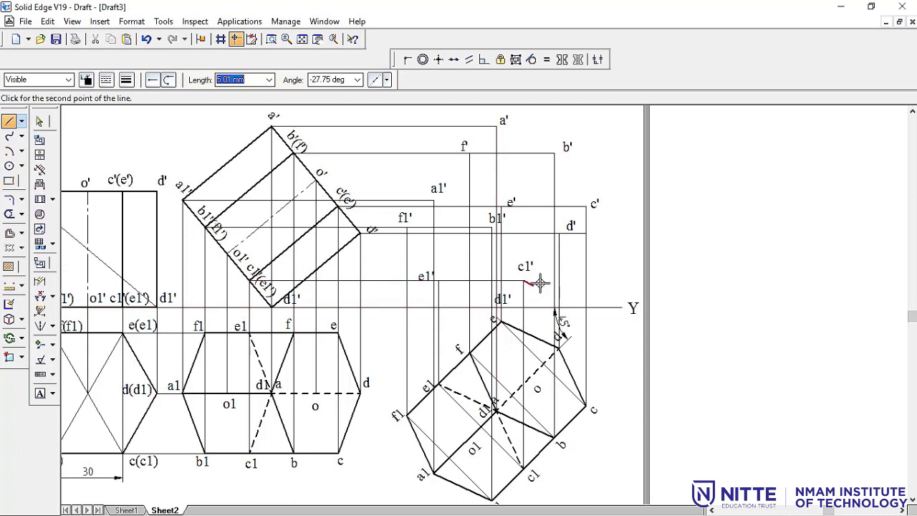
{"action": "left_click", "coordinate": [585, 202]}
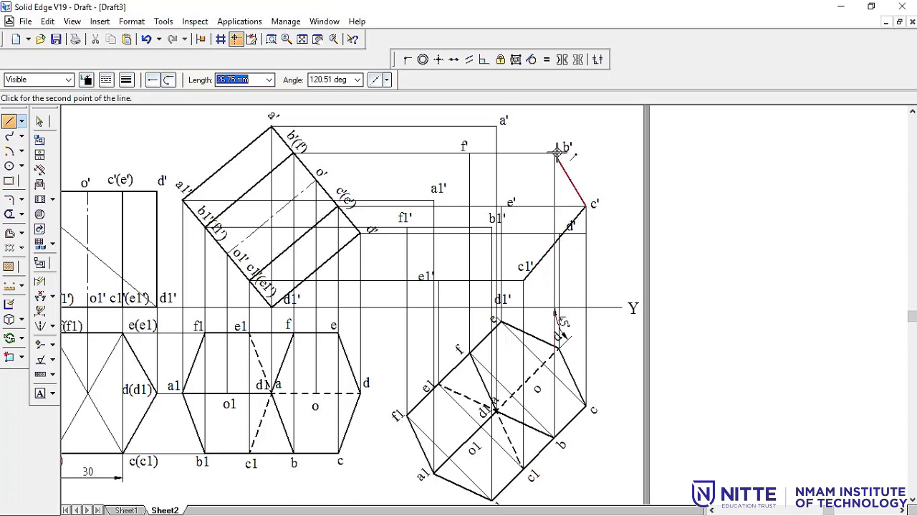
{"action": "left_click", "coordinate": [555, 153]}
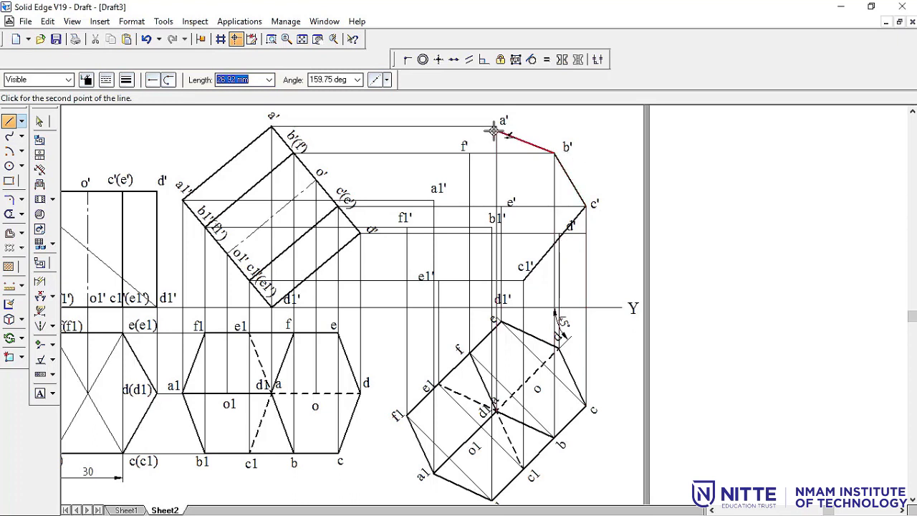
{"action": "left_click", "coordinate": [496, 127]}
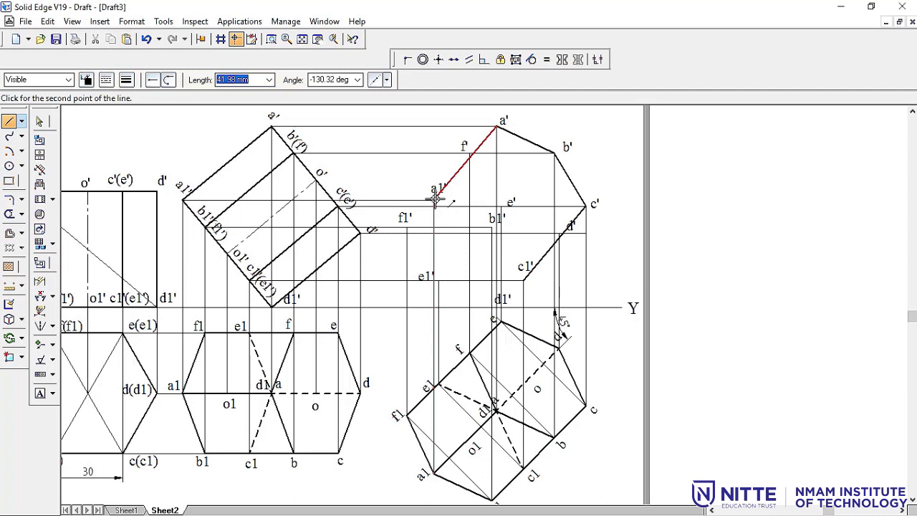
Continue the outline from a' through f', f1', e1' and d1' to c1'
{"action": "left_click", "coordinate": [469, 152]}
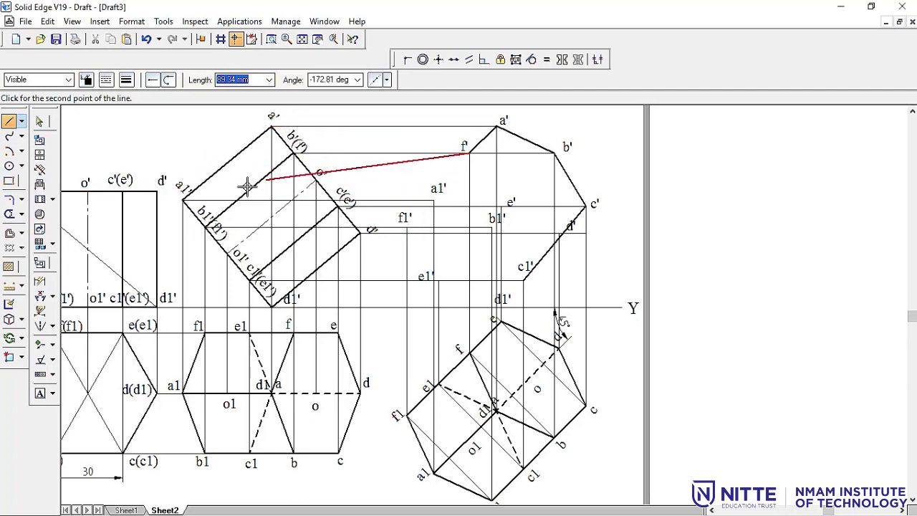
{"action": "left_click", "coordinate": [406, 227]}
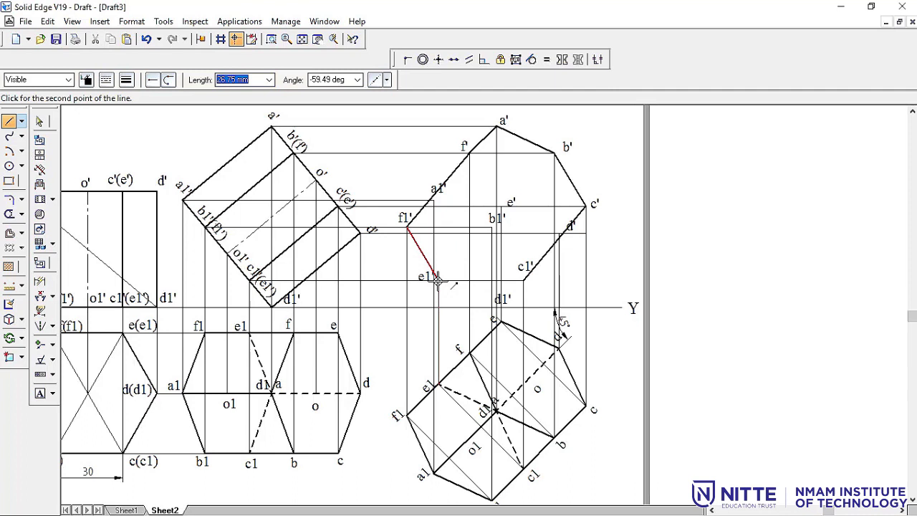
{"action": "left_click", "coordinate": [437, 281]}
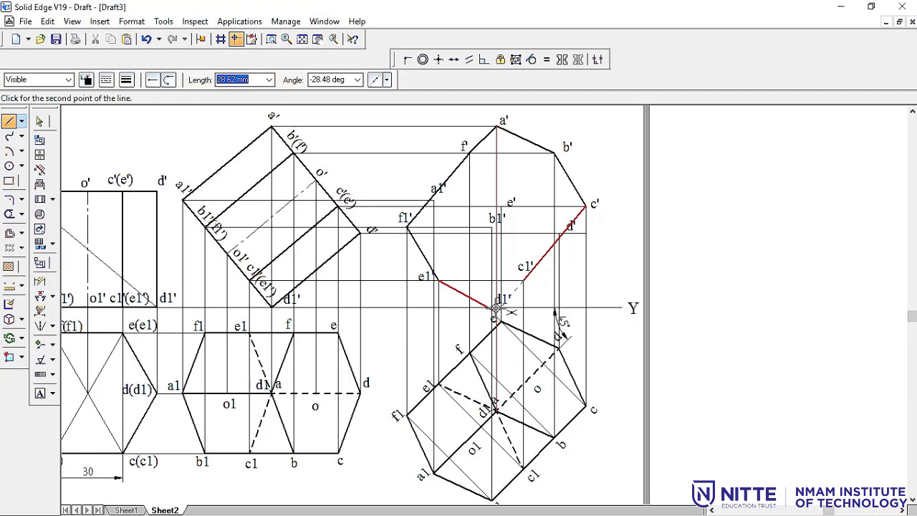
{"action": "left_click", "coordinate": [496, 307]}
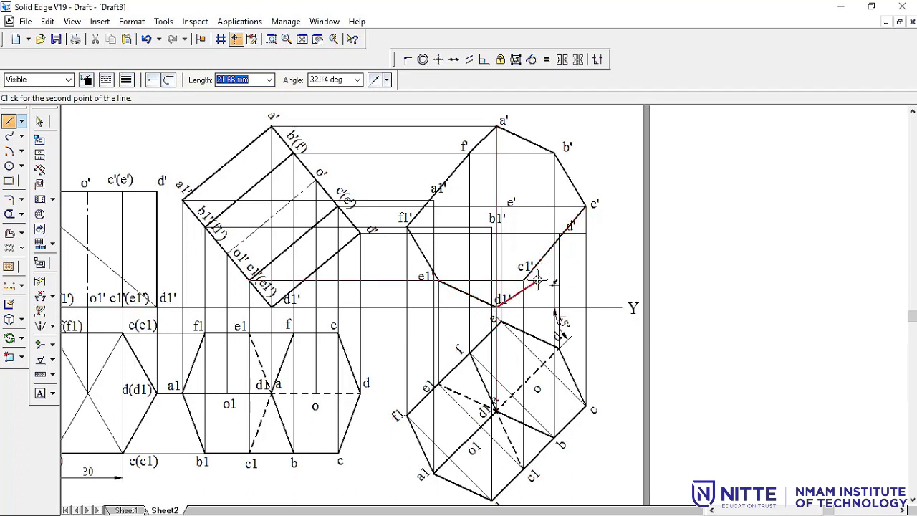
{"action": "left_click", "coordinate": [524, 281]}
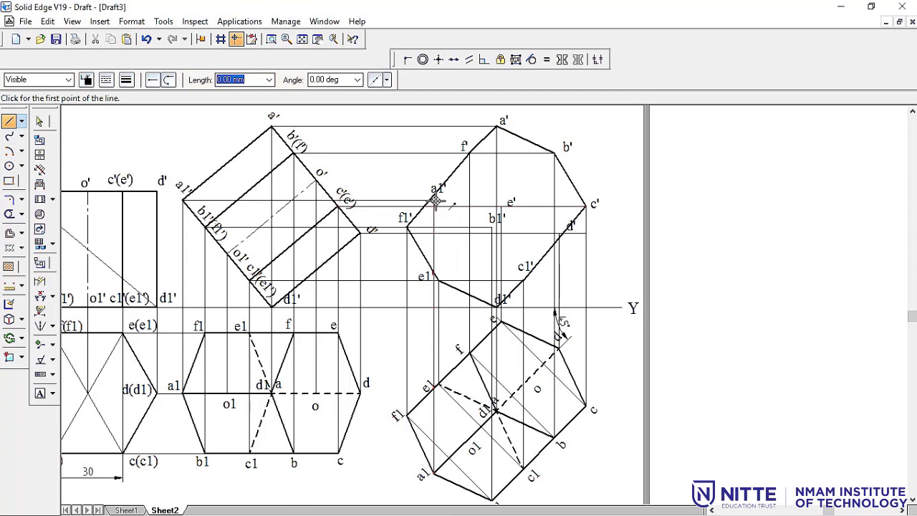
Draw the face edges f1'–a1'–b1'–c1' as one connected chain
{"action": "left_click", "coordinate": [406, 227]}
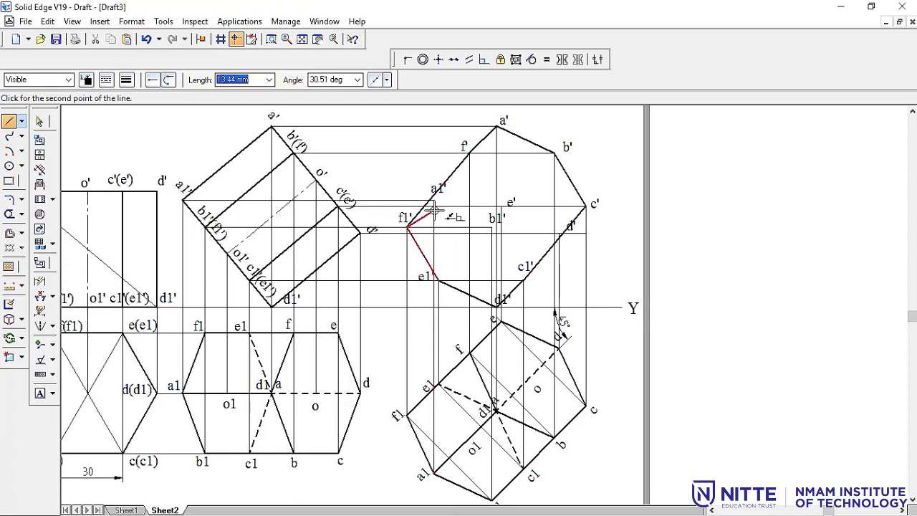
{"action": "left_click", "coordinate": [434, 202]}
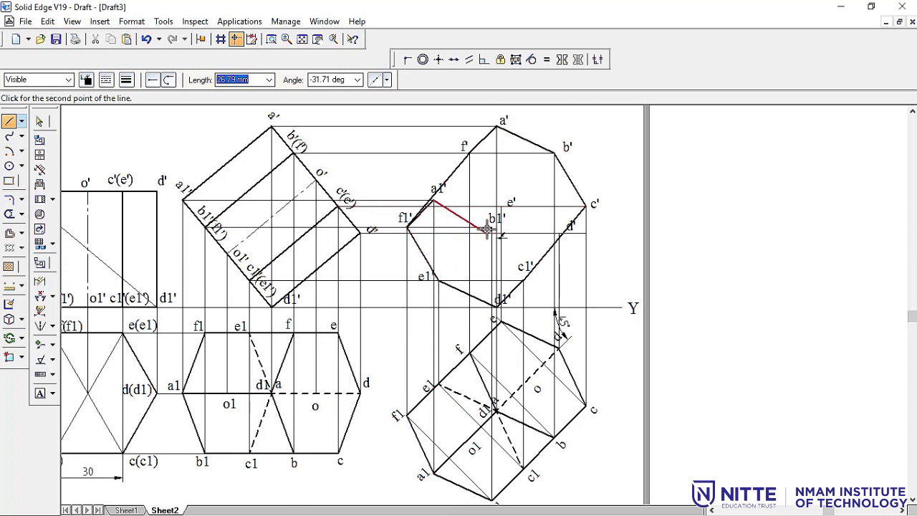
{"action": "left_click", "coordinate": [492, 227]}
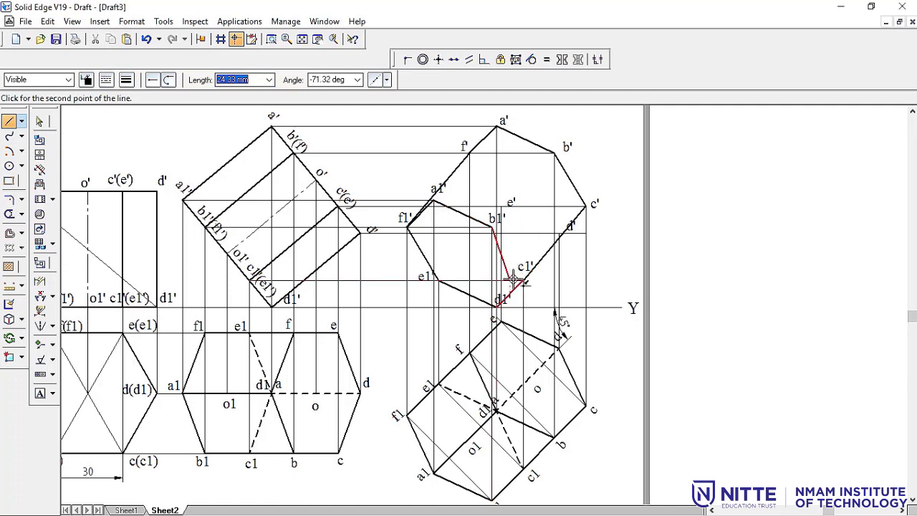
{"action": "left_click", "coordinate": [523, 279]}
{"action": "right_click", "coordinate": [524, 279]}
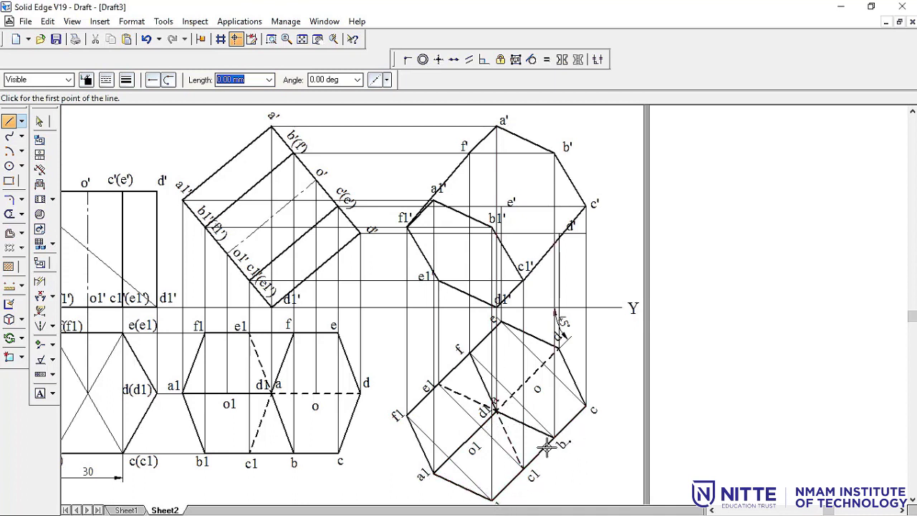
Draw the solid edges a1'–a' and b1'–b'
{"action": "left_click", "coordinate": [432, 199]}
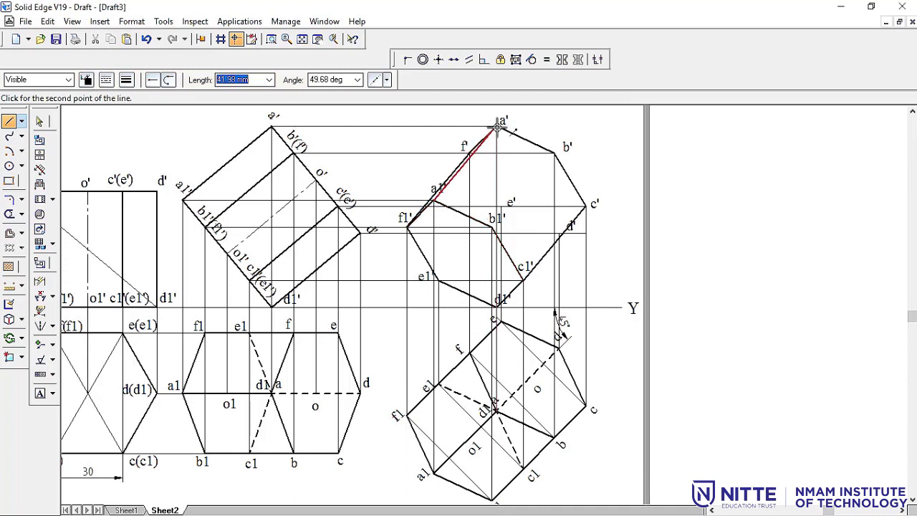
{"action": "left_click", "coordinate": [497, 126]}
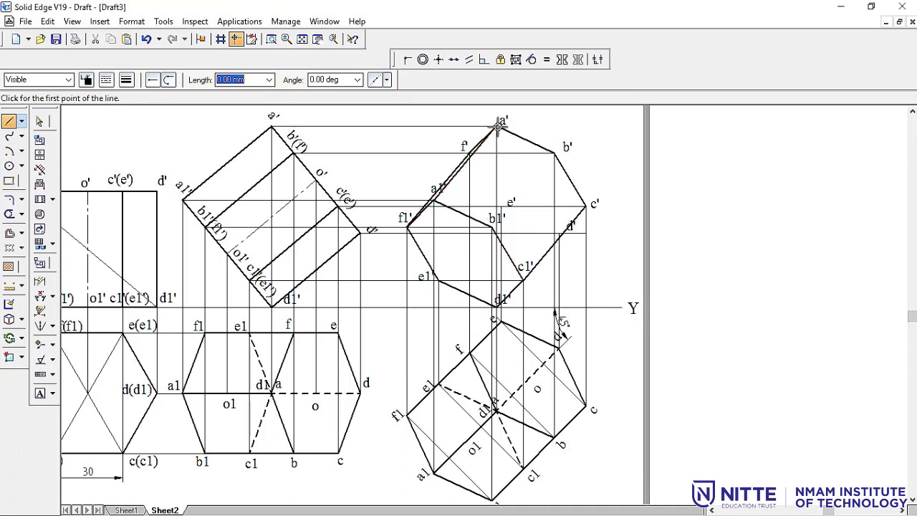
{"action": "left_click", "coordinate": [494, 225]}
{"action": "left_click", "coordinate": [554, 152]}
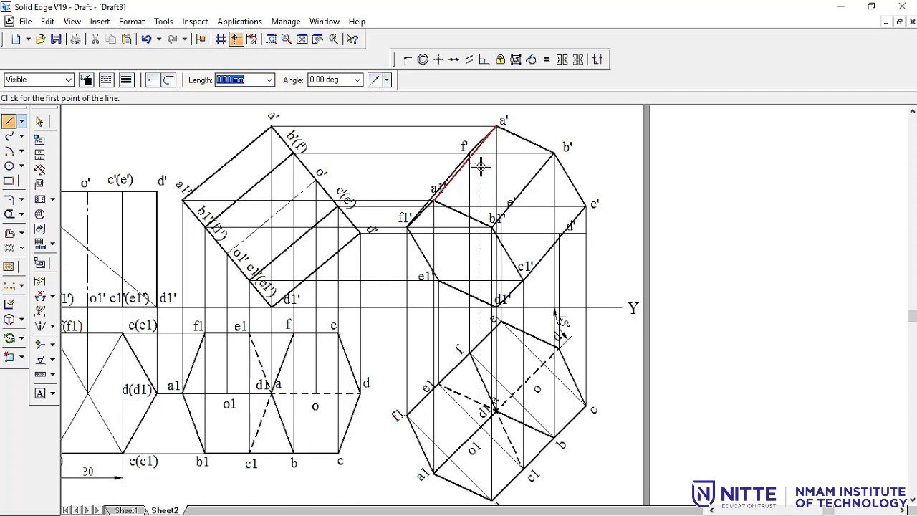
Switch to dashed lines and draw hidden edges f'–e'–d'–c' and d'–d1'
{"action": "left_click", "coordinate": [106, 81]}
{"action": "left_click", "coordinate": [114, 109]}
{"action": "left_click", "coordinate": [466, 152]}
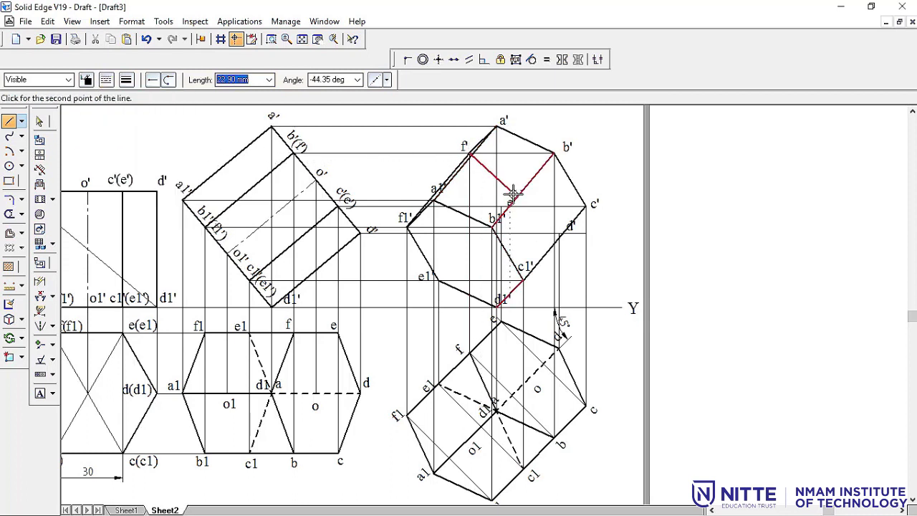
{"action": "left_click", "coordinate": [507, 206]}
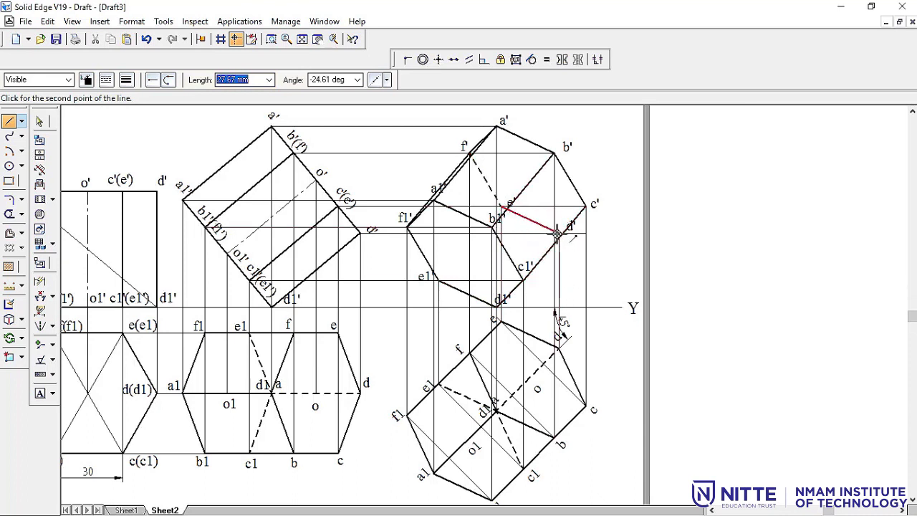
{"action": "left_click", "coordinate": [557, 231]}
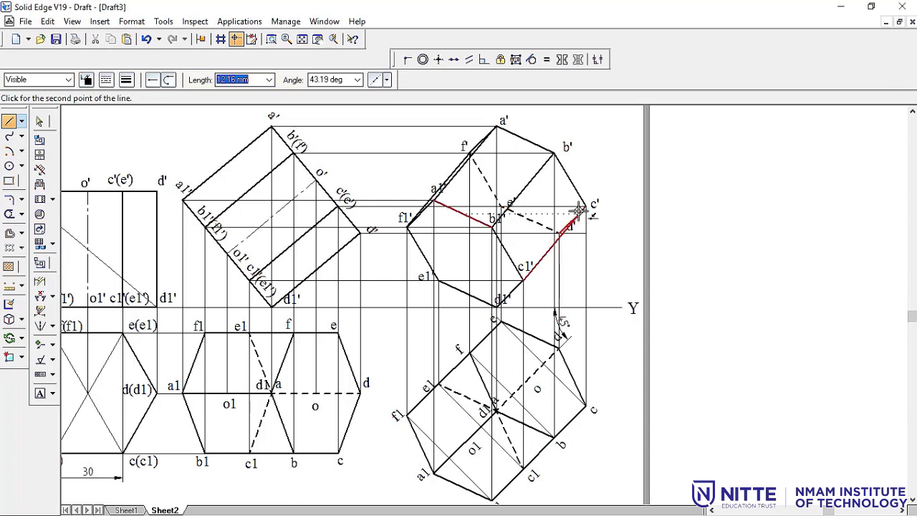
{"action": "left_click", "coordinate": [585, 205]}
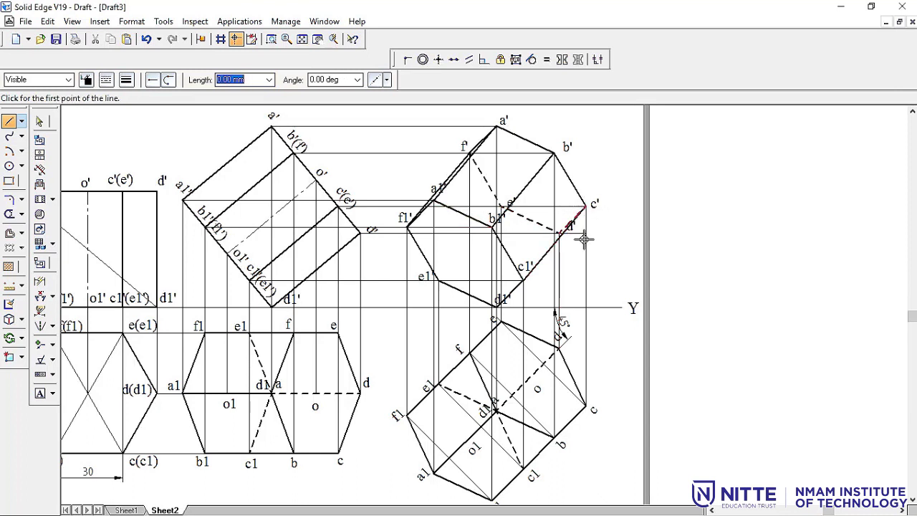
{"action": "left_click", "coordinate": [557, 231]}
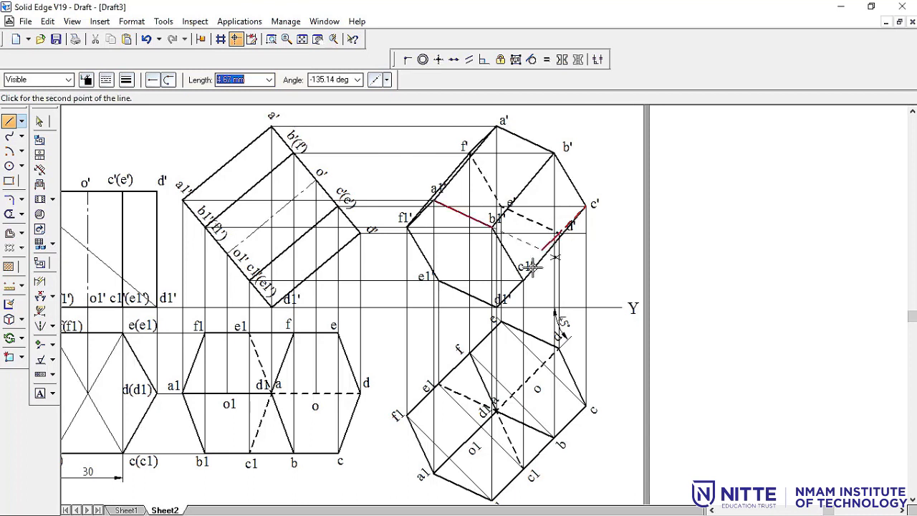
{"action": "left_click", "coordinate": [496, 304]}
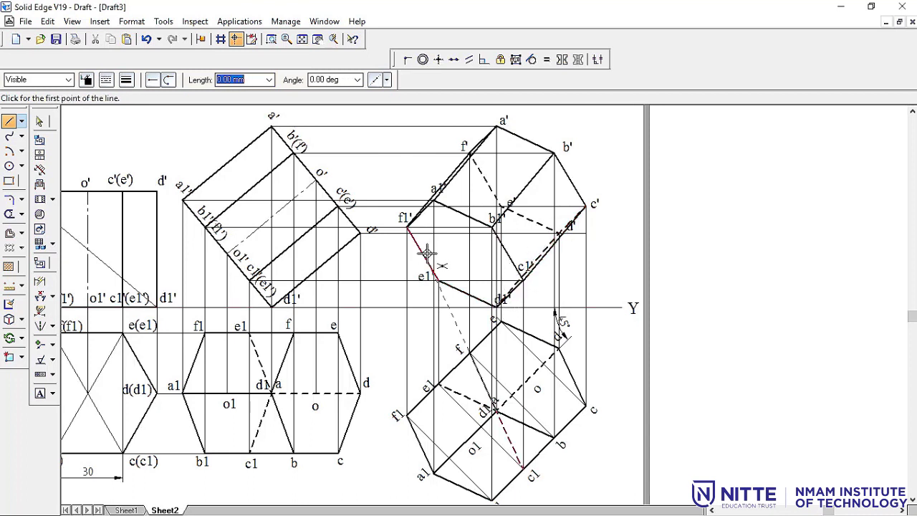
Draw the dashed hidden edge from e' to e1'
{"action": "left_click", "coordinate": [499, 207]}
{"action": "left_click", "coordinate": [438, 278]}
{"action": "right_click", "coordinate": [703, 222]}
Set the line width to 0.05 mm
{"action": "left_click", "coordinate": [107, 79]}
{"action": "left_click", "coordinate": [126, 80]}
{"action": "type", "text": ".05"}
{"action": "key", "text": "Return"}
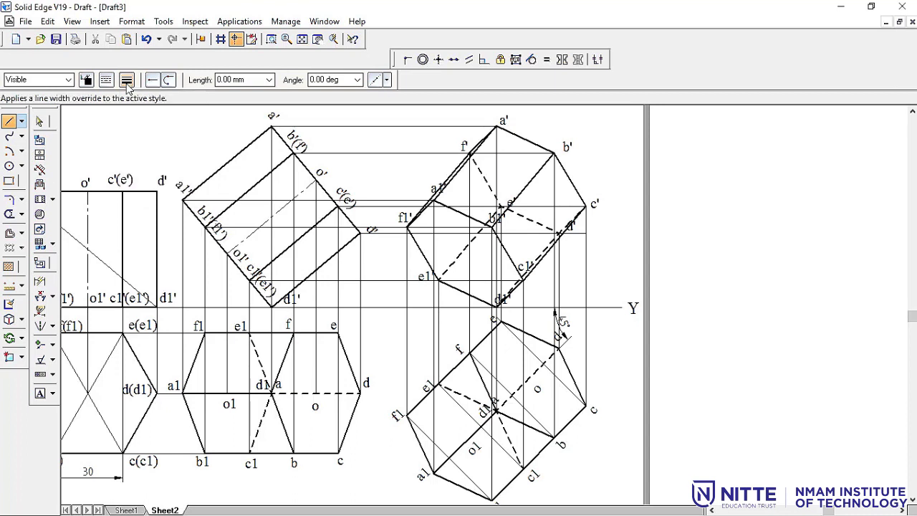
Draw horizontal projectors from the o1 level and from o' across the right-hand figure
{"action": "left_click", "coordinate": [464, 437]}
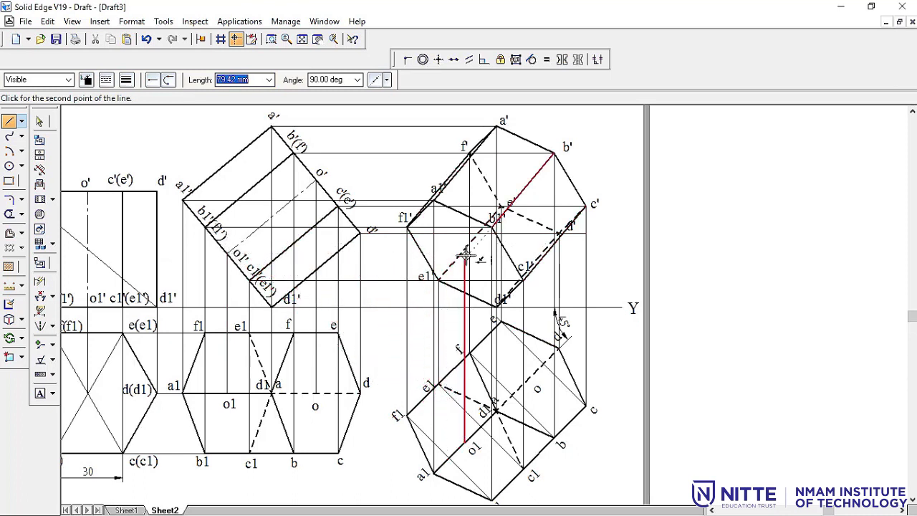
{"action": "key", "text": "Escape"}
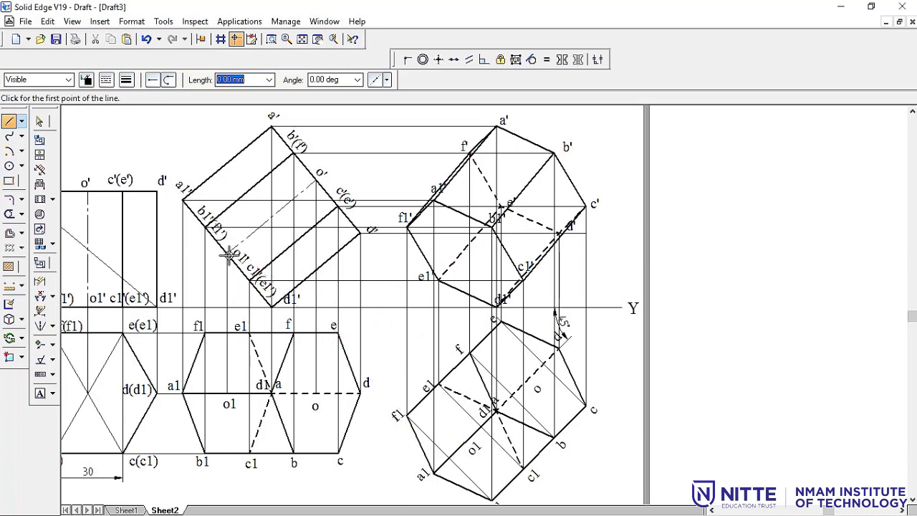
{"action": "left_click", "coordinate": [228, 253]}
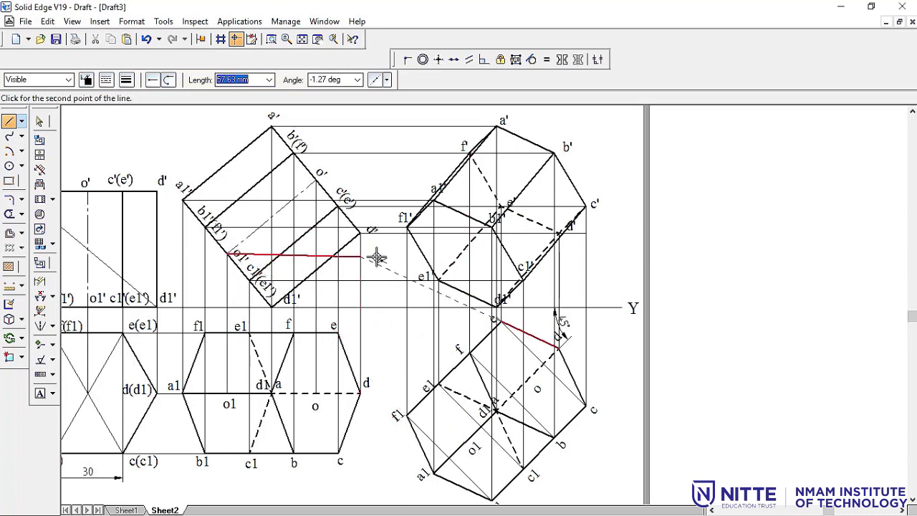
{"action": "left_click", "coordinate": [481, 256]}
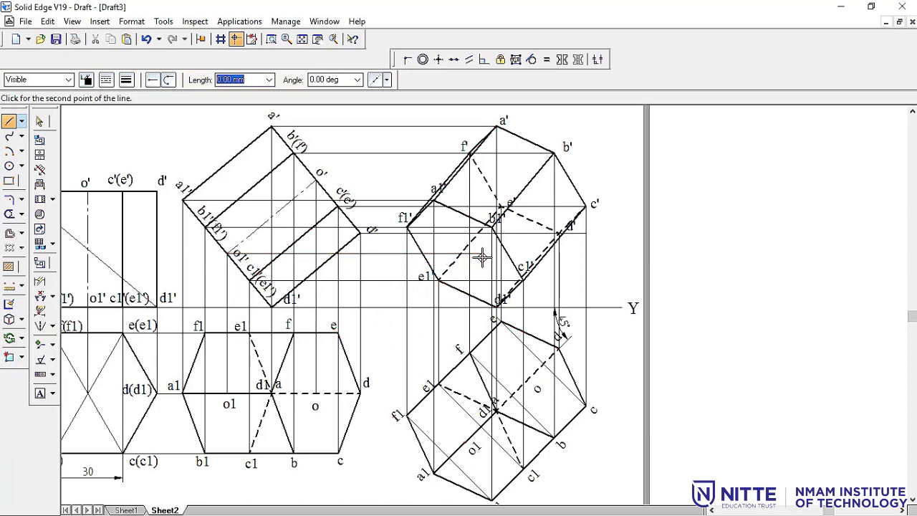
{"action": "left_click", "coordinate": [316, 179]}
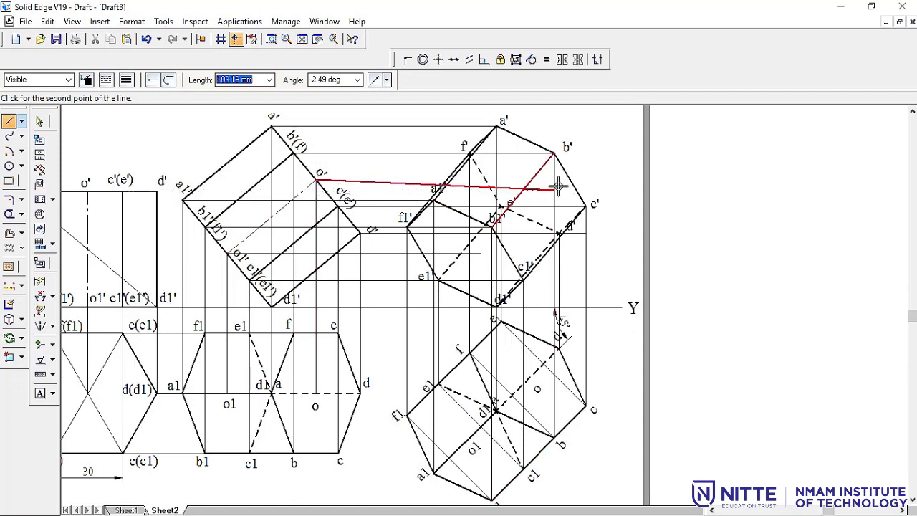
{"action": "left_click", "coordinate": [559, 179]}
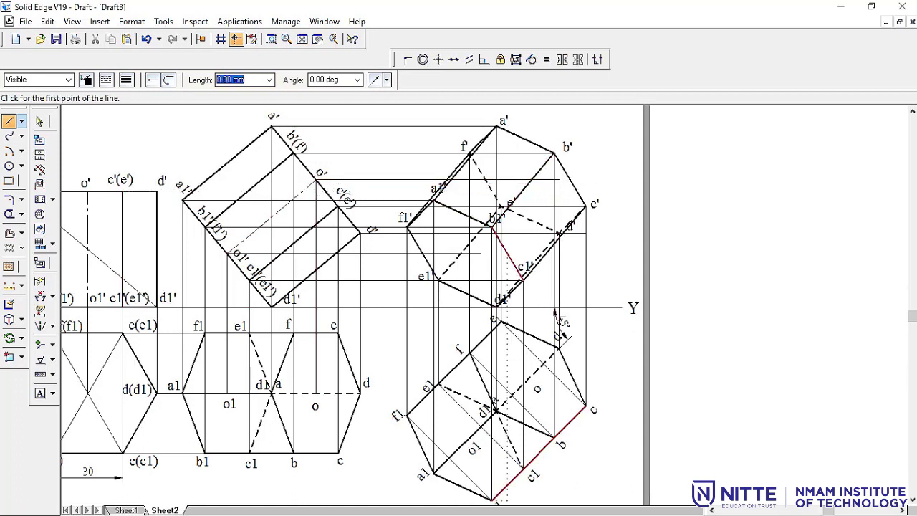
Draw a vertical projector from o1 to the horizontal line and trim the excess segment
{"action": "left_click", "coordinate": [465, 442]}
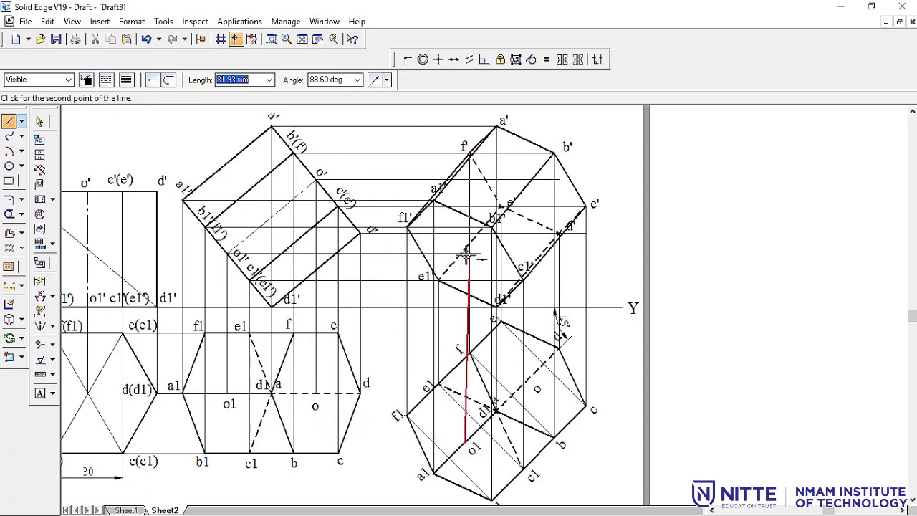
{"action": "left_click", "coordinate": [270, 40]}
{"action": "left_click", "coordinate": [428, 219]}
{"action": "left_click", "coordinate": [562, 280]}
{"action": "left_click", "coordinate": [426, 206]}
{"action": "left_click", "coordinate": [9, 214]}
{"action": "left_click_drag", "start_coordinate": [437, 212], "coordinate": [503, 204]}
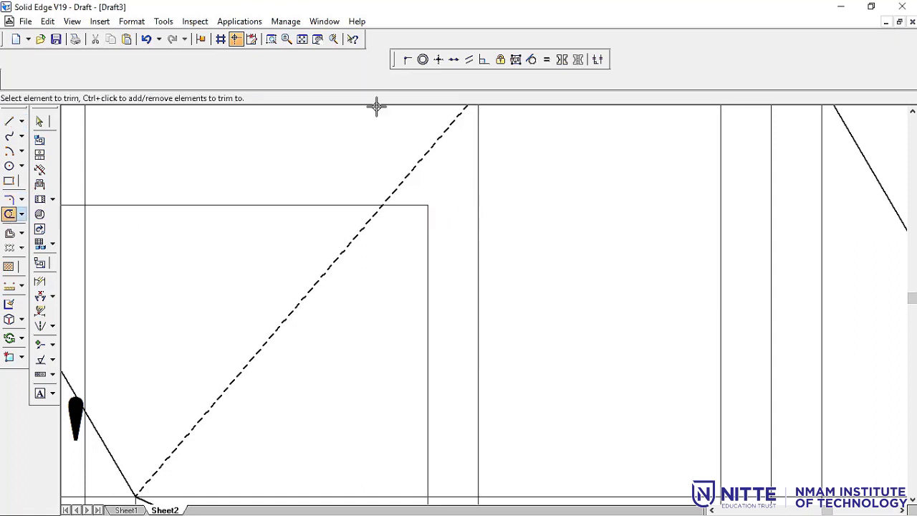
Draw a vertical projector from o to the o' horizontal and trim the excess
{"action": "left_click", "coordinate": [302, 38]}
{"action": "left_click", "coordinate": [270, 39]}
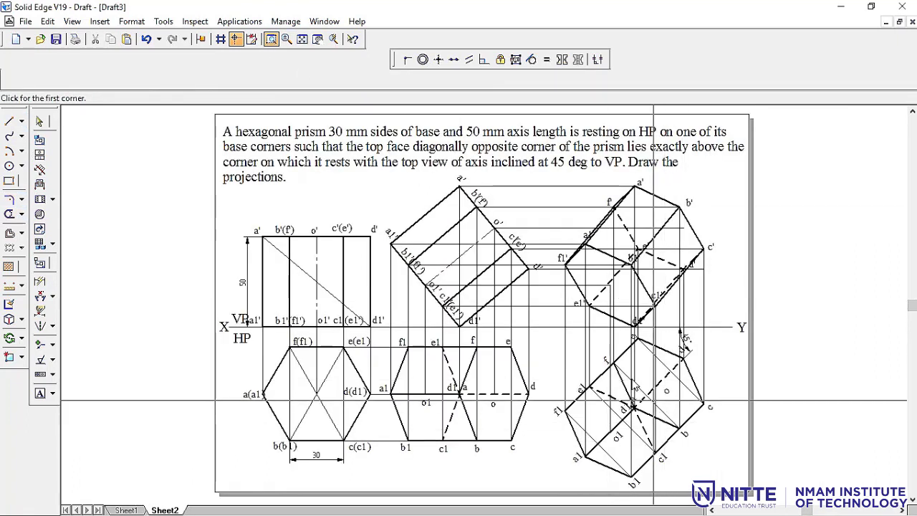
{"action": "left_click", "coordinate": [9, 121]}
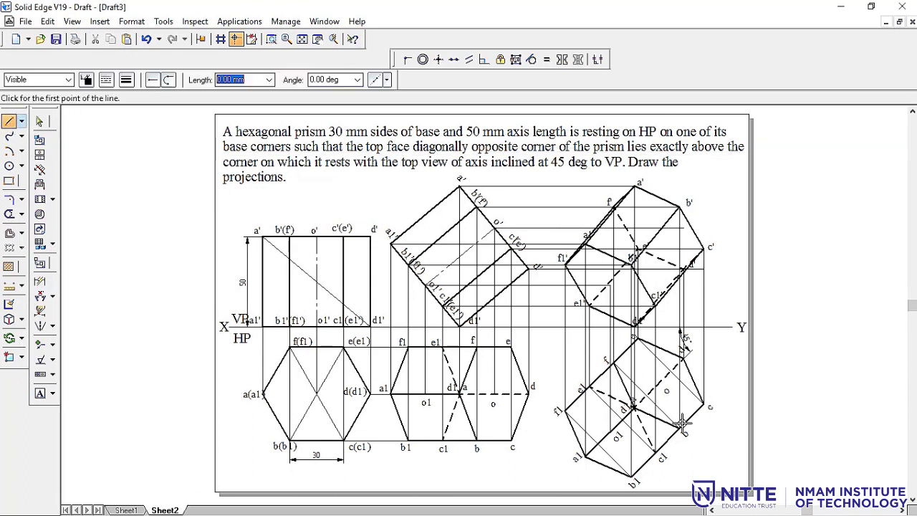
{"action": "left_click", "coordinate": [659, 382]}
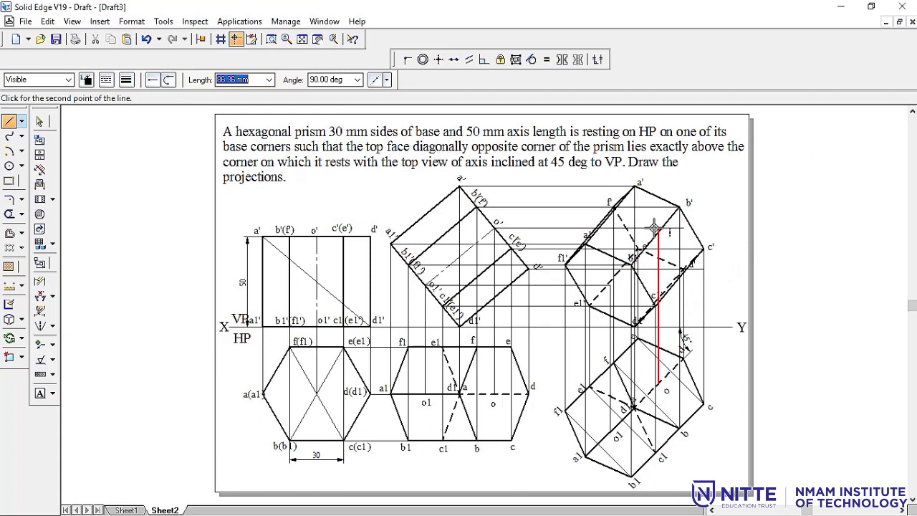
{"action": "left_click", "coordinate": [271, 38]}
{"action": "left_click", "coordinate": [625, 206]}
{"action": "left_click", "coordinate": [713, 252]}
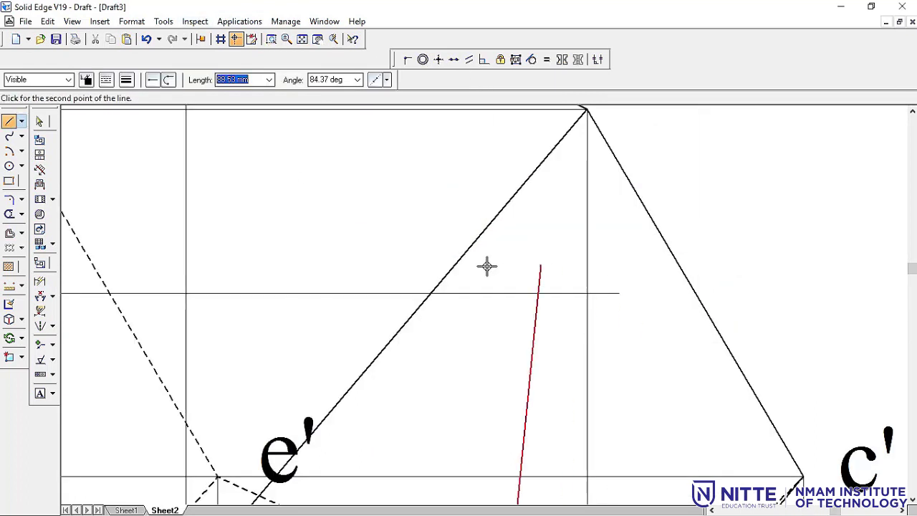
{"action": "left_click", "coordinate": [403, 292]}
{"action": "left_click", "coordinate": [9, 214]}
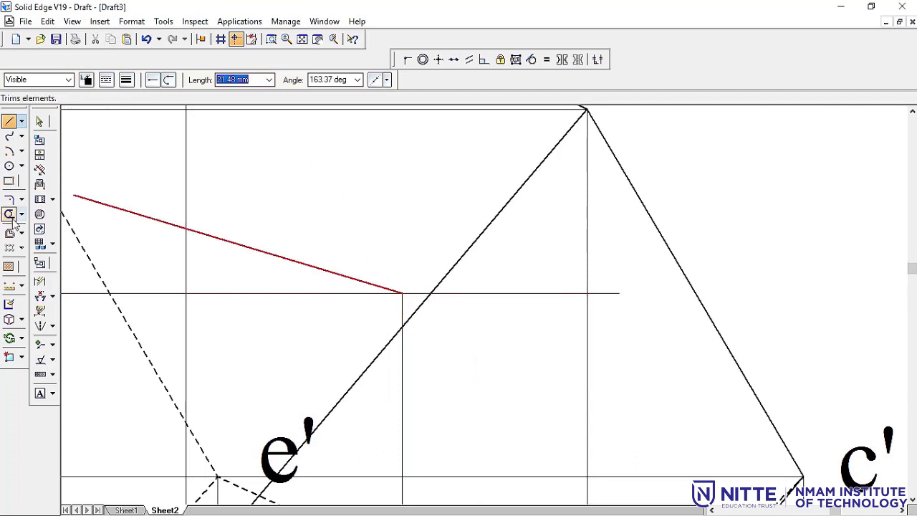
{"action": "left_click_drag", "start_coordinate": [414, 291], "coordinate": [451, 292]}
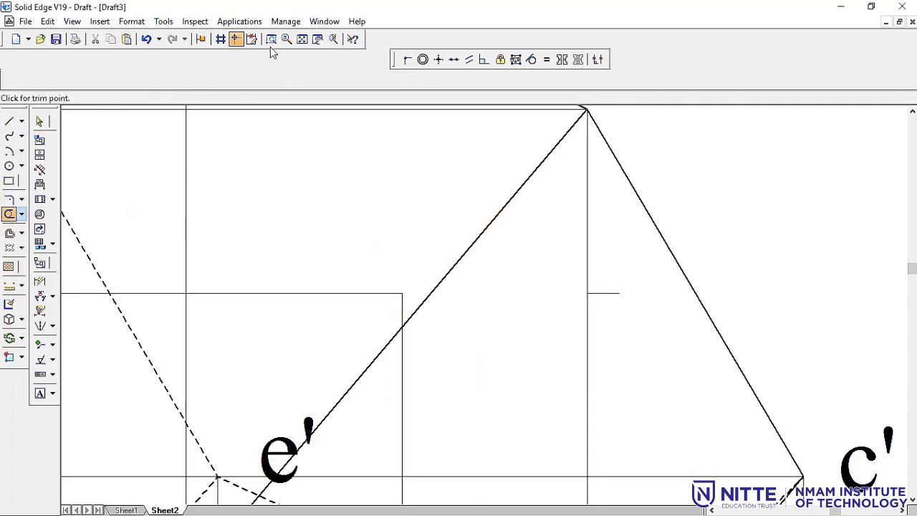
Set the line style to Chain and the line width to 0.15 mm
{"action": "left_click", "coordinate": [10, 121]}
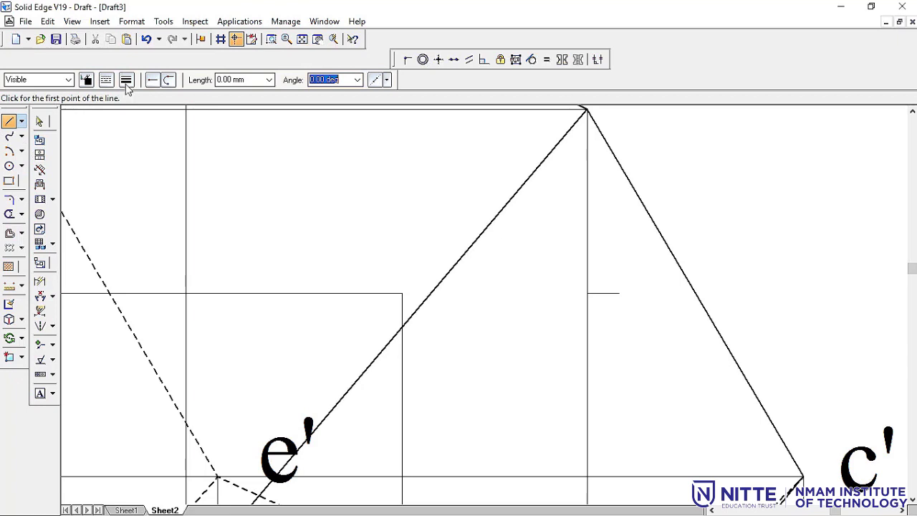
{"action": "left_click", "coordinate": [126, 80]}
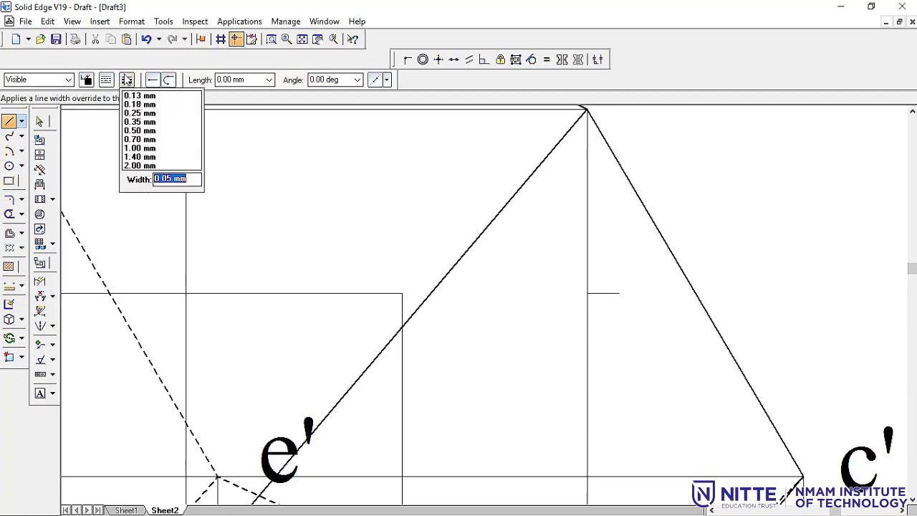
{"action": "left_click", "coordinate": [15, 215]}
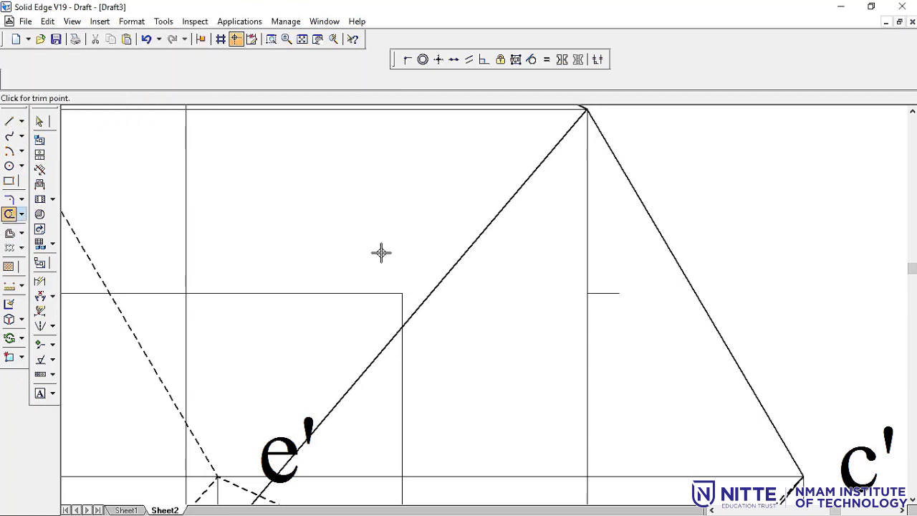
{"action": "left_click", "coordinate": [9, 121]}
{"action": "left_click", "coordinate": [106, 79]}
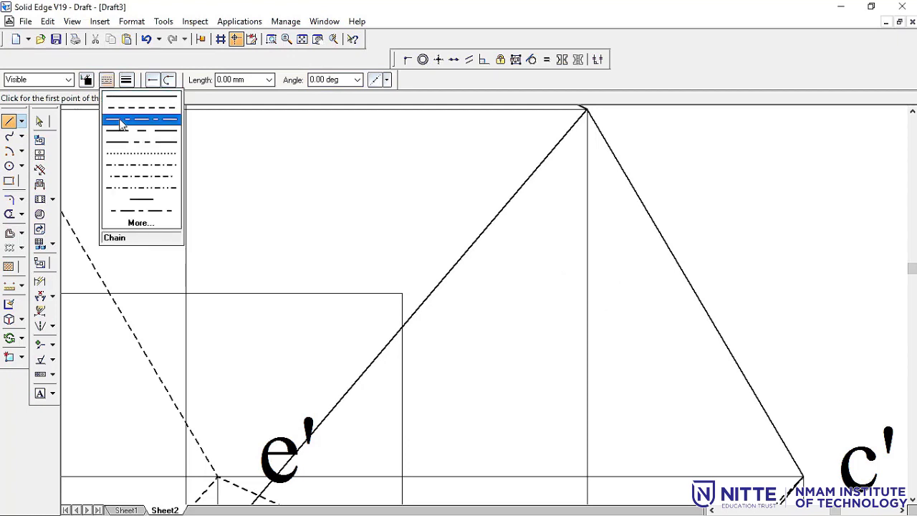
{"action": "left_click", "coordinate": [120, 118]}
{"action": "left_click", "coordinate": [127, 80]}
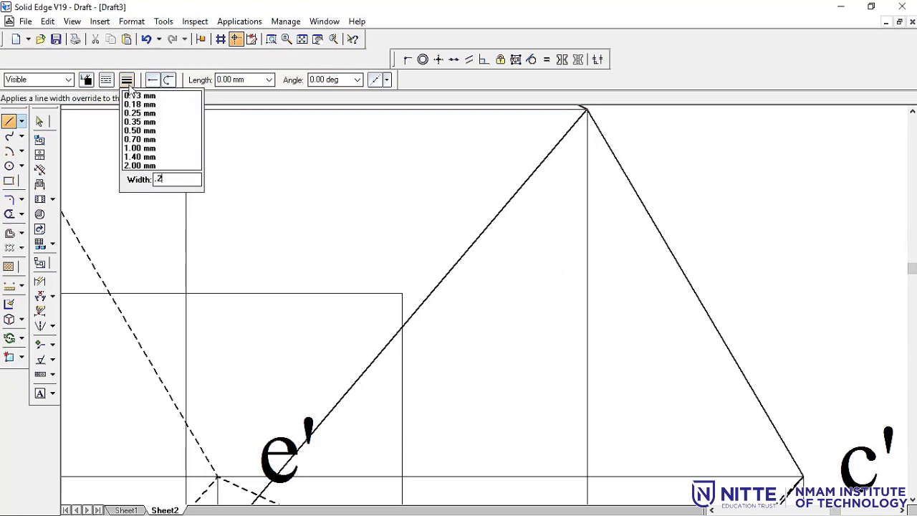
{"action": "key", "text": "Return"}
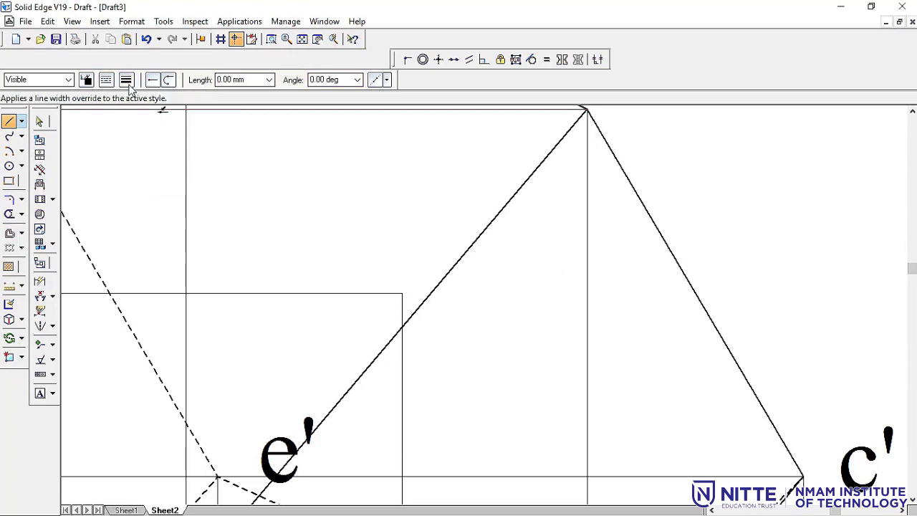
Draw the chain-line axis of the final front view from o1' up to o'
{"action": "left_click", "coordinate": [400, 294]}
{"action": "left_click", "coordinate": [301, 38]}
{"action": "left_click", "coordinate": [270, 38]}
{"action": "left_click", "coordinate": [506, 270]}
{"action": "left_click", "coordinate": [681, 336]}
{"action": "key", "text": "Escape"}
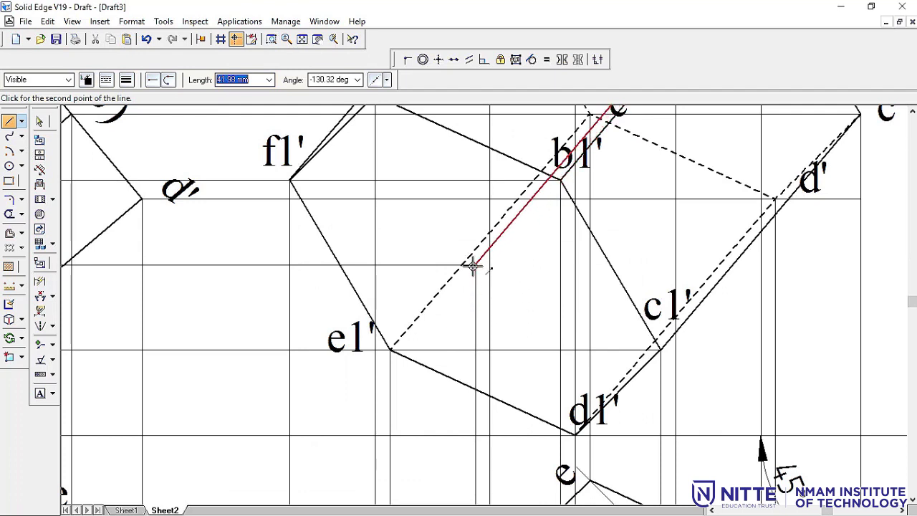
{"action": "left_click", "coordinate": [474, 265]}
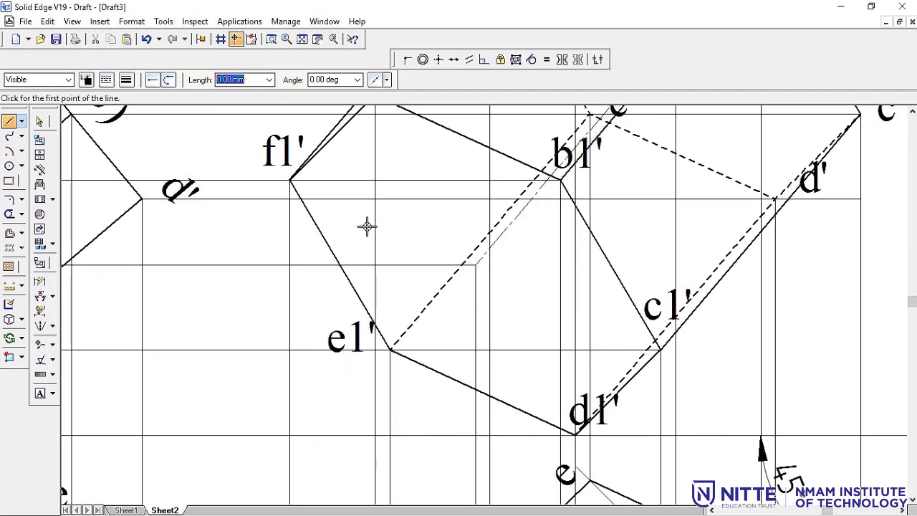
Add text labels o1' at the axis's lower end and o' at its upper end
{"action": "left_click", "coordinate": [39, 392]}
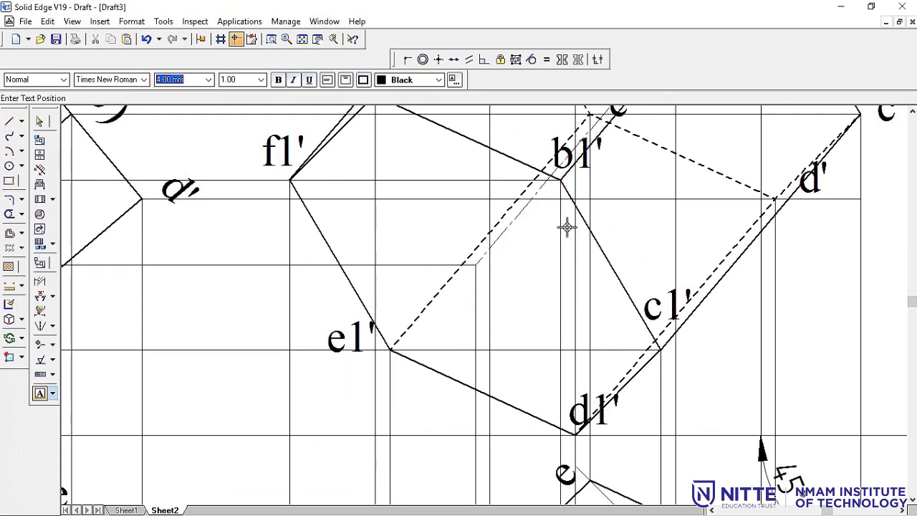
{"action": "left_click", "coordinate": [482, 265]}
{"action": "type", "text": "o"}
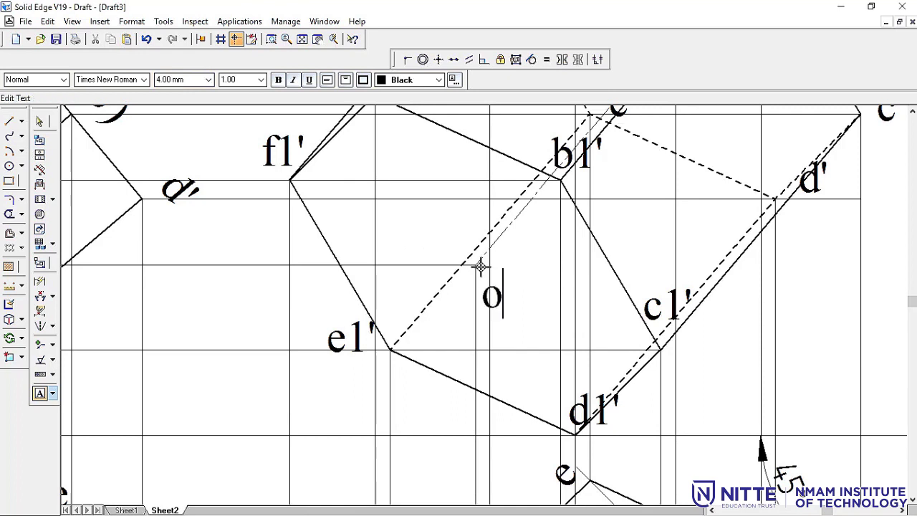
{"action": "type", "text": "1"}
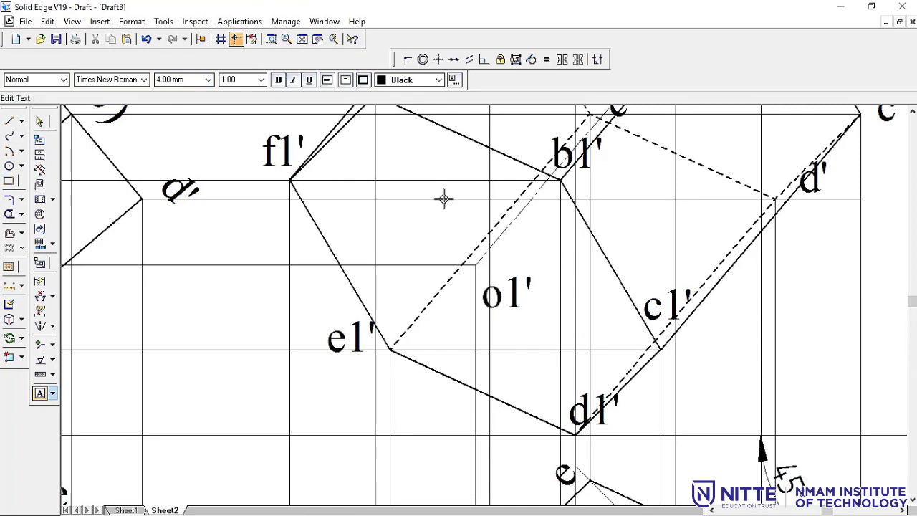
{"action": "left_click", "coordinate": [302, 39]}
{"action": "left_click", "coordinate": [271, 38]}
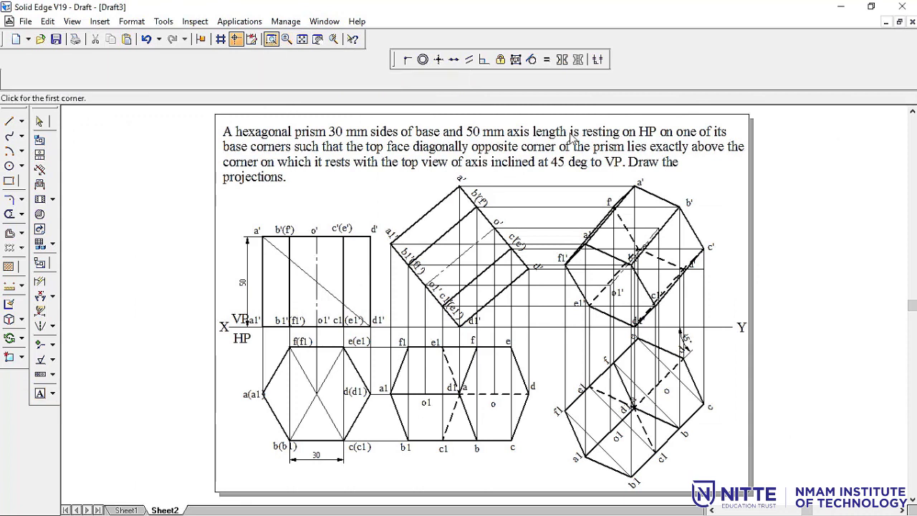
{"action": "left_click", "coordinate": [745, 202]}
{"action": "left_click", "coordinate": [574, 260]}
{"action": "left_click", "coordinate": [483, 275]}
{"action": "type", "text": "o'"}
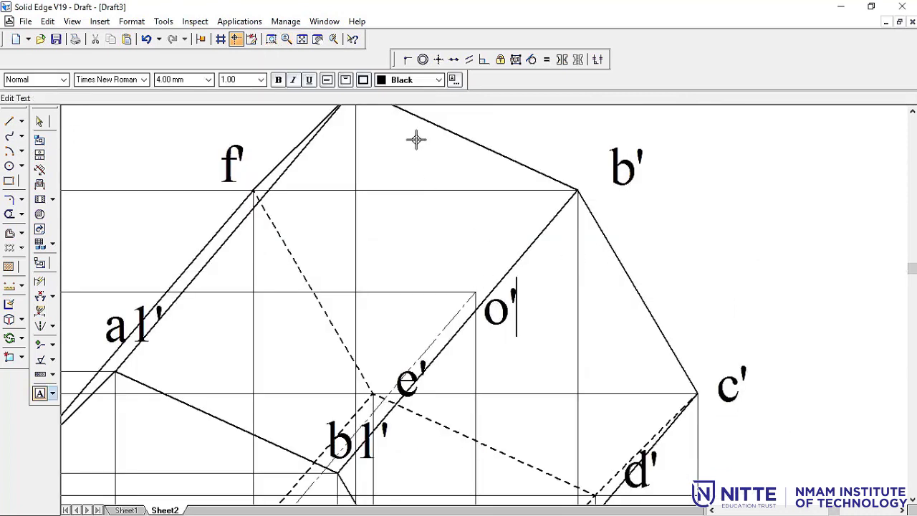
{"action": "key", "text": "Escape"}
Reposition the o' label up and left, beside the axis's upper end
{"action": "left_click", "coordinate": [526, 304]}
{"action": "double_click", "coordinate": [521, 300]}
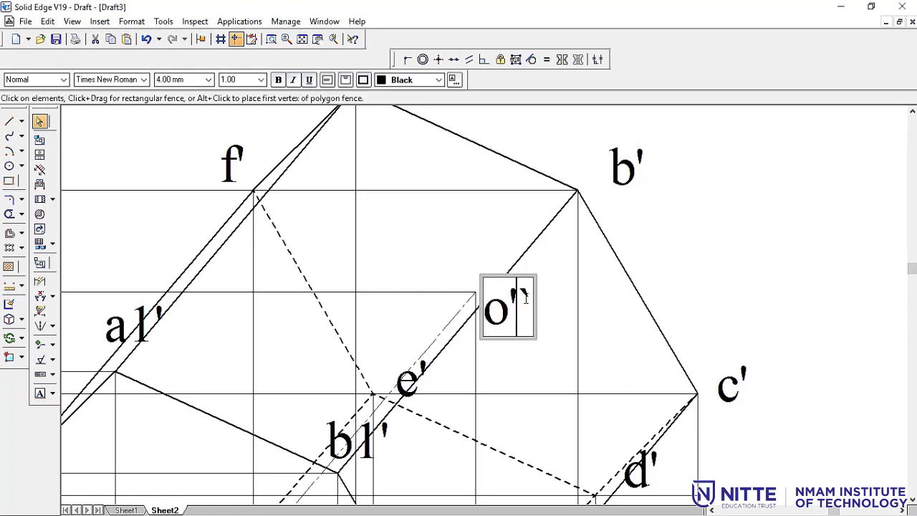
{"action": "left_click", "coordinate": [536, 303]}
{"action": "left_click", "coordinate": [524, 335]}
{"action": "left_click_drag", "start_coordinate": [523, 335], "coordinate": [507, 297]}
Fit the sheet, then zoom to frame the whole drawing area of the projections
{"action": "left_click", "coordinate": [301, 40]}
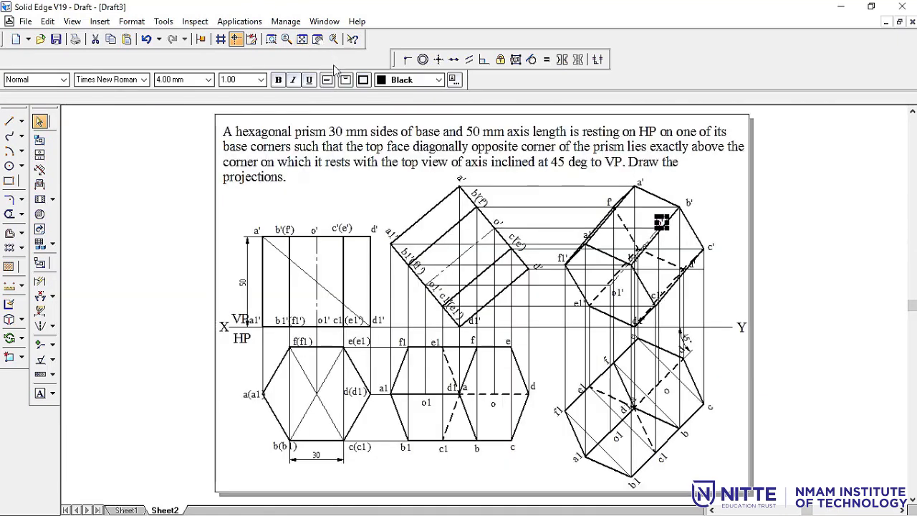
{"action": "key", "text": "Escape"}
{"action": "left_click", "coordinate": [271, 38]}
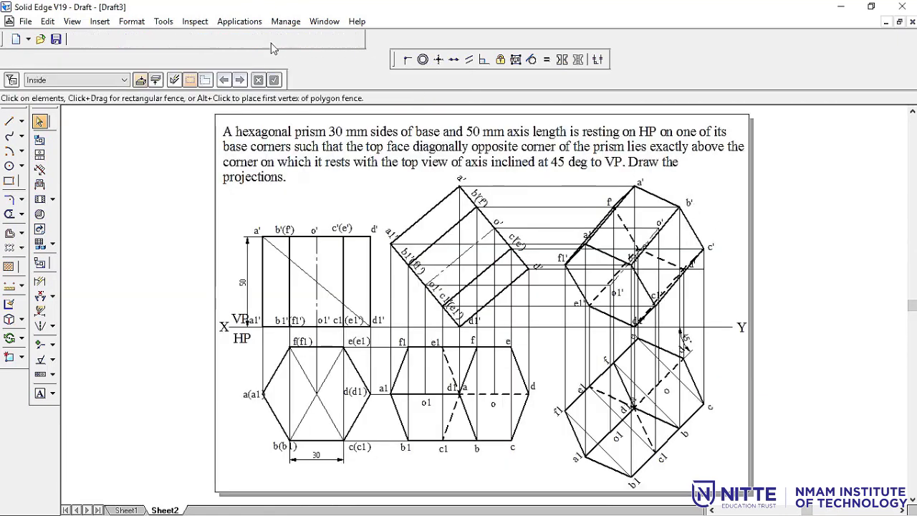
{"action": "left_click", "coordinate": [212, 165]}
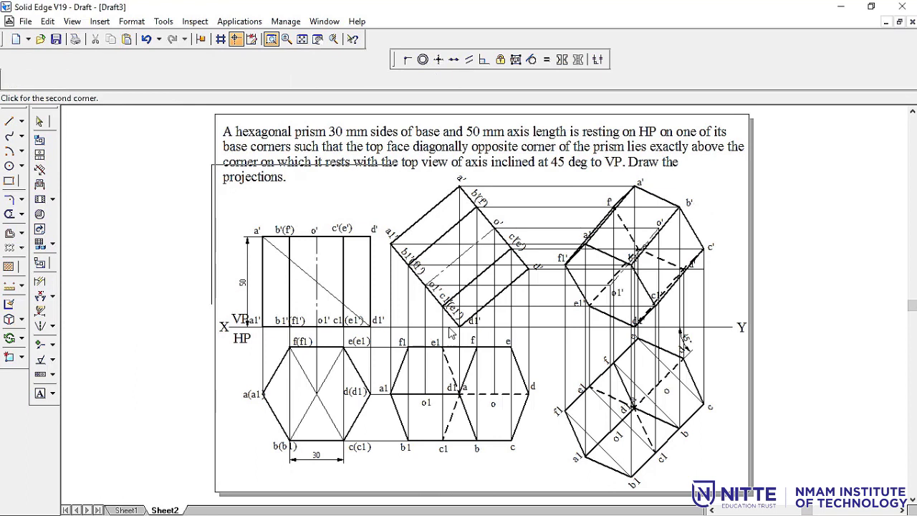
{"action": "left_click", "coordinate": [748, 492]}
{"action": "key", "text": "Escape"}
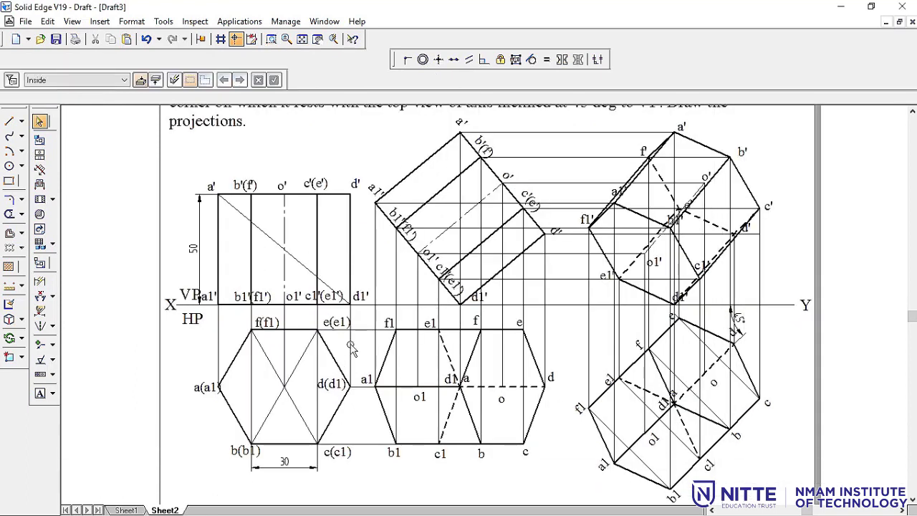